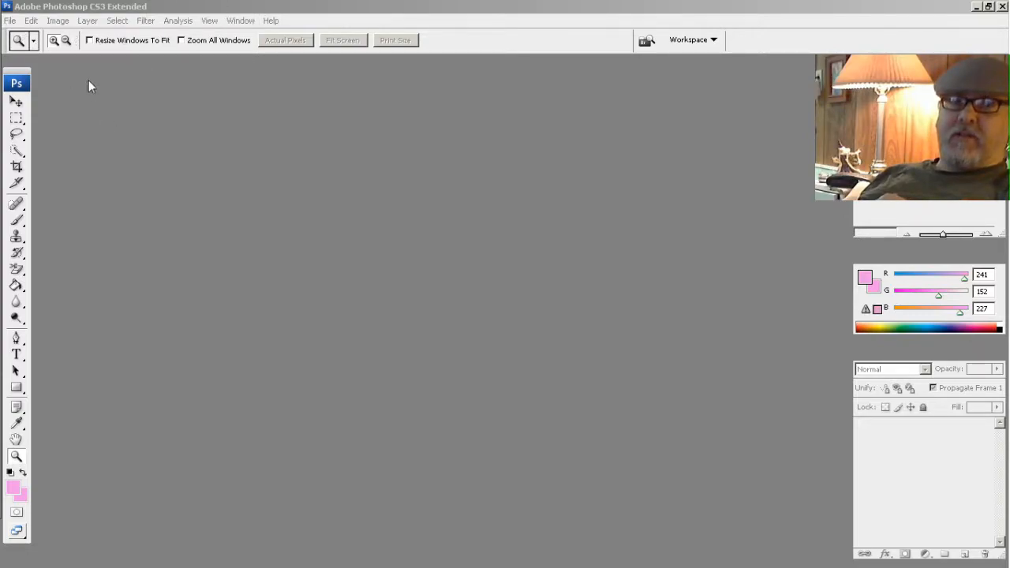
# Create a new document from the Film & Video preset at HDTV 1080p/29.97 size with transparent background contents
pyautogui.click(10, 21)
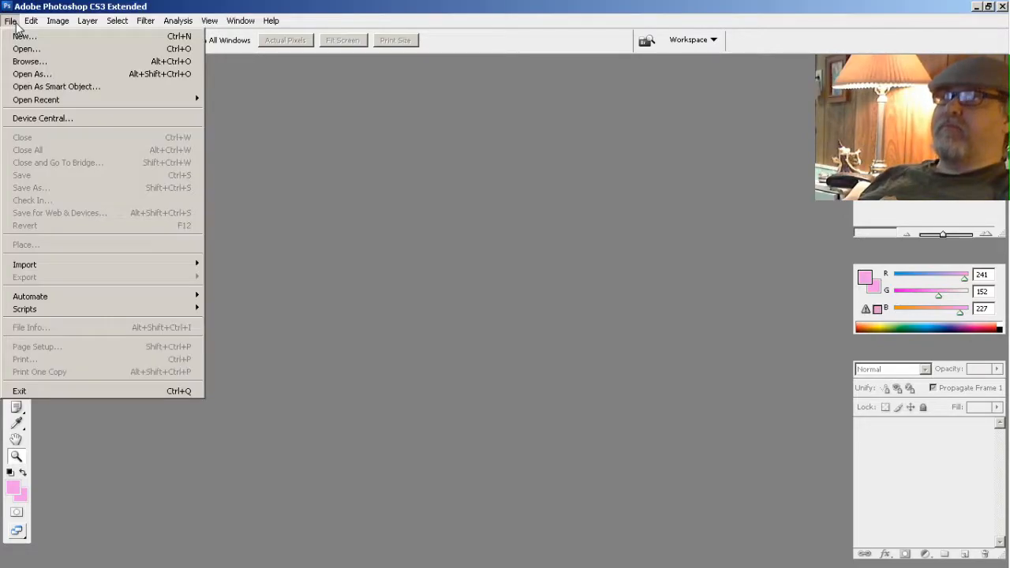
pyautogui.click(22, 37)
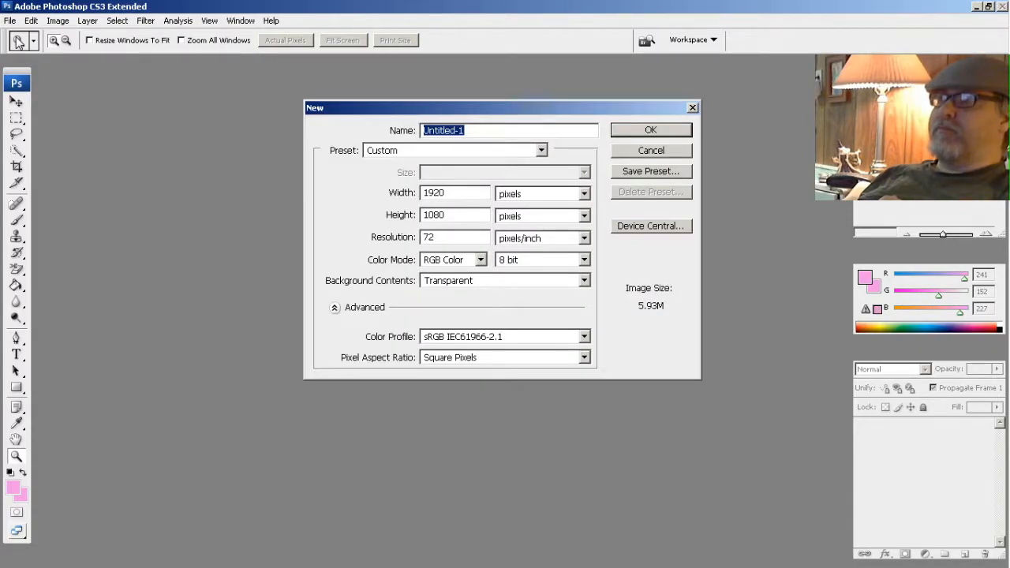
pyautogui.click(466, 153)
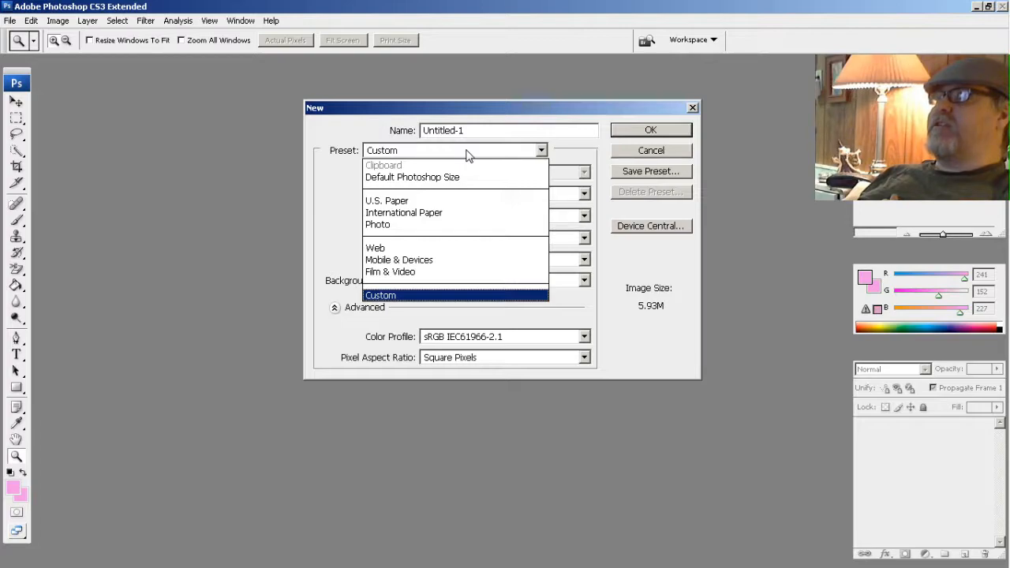
pyautogui.click(395, 273)
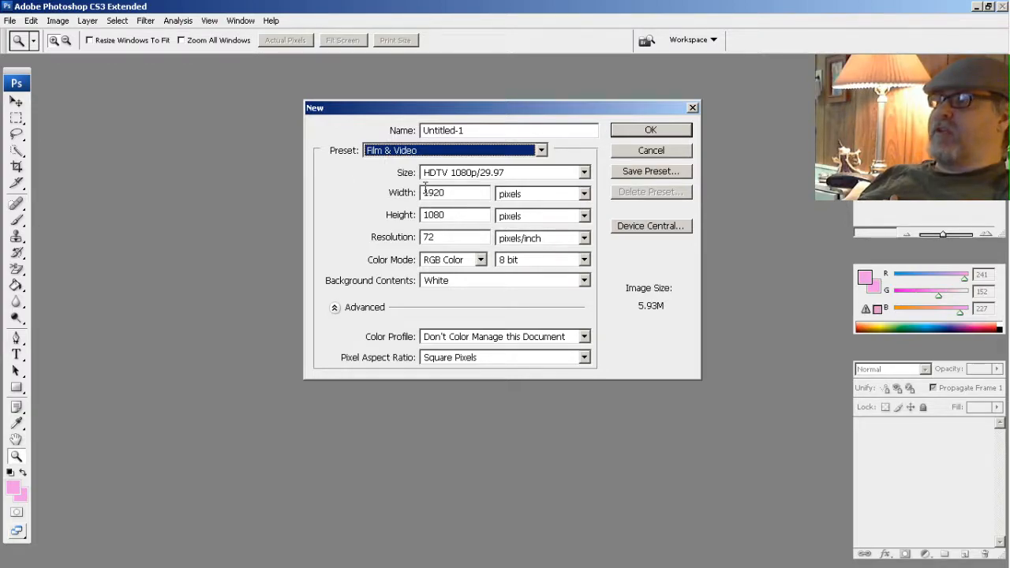
pyautogui.click(449, 175)
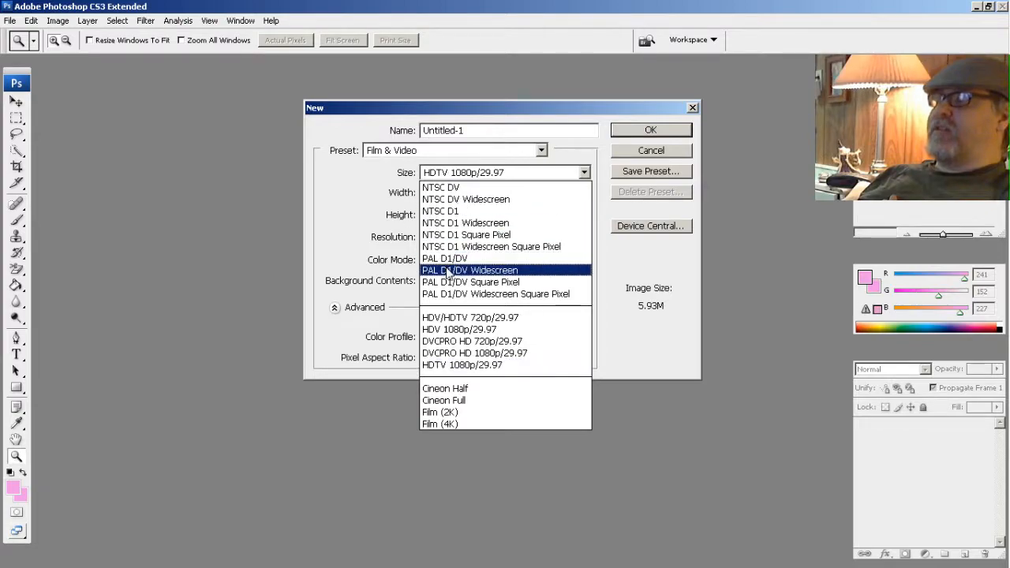
pyautogui.click(489, 368)
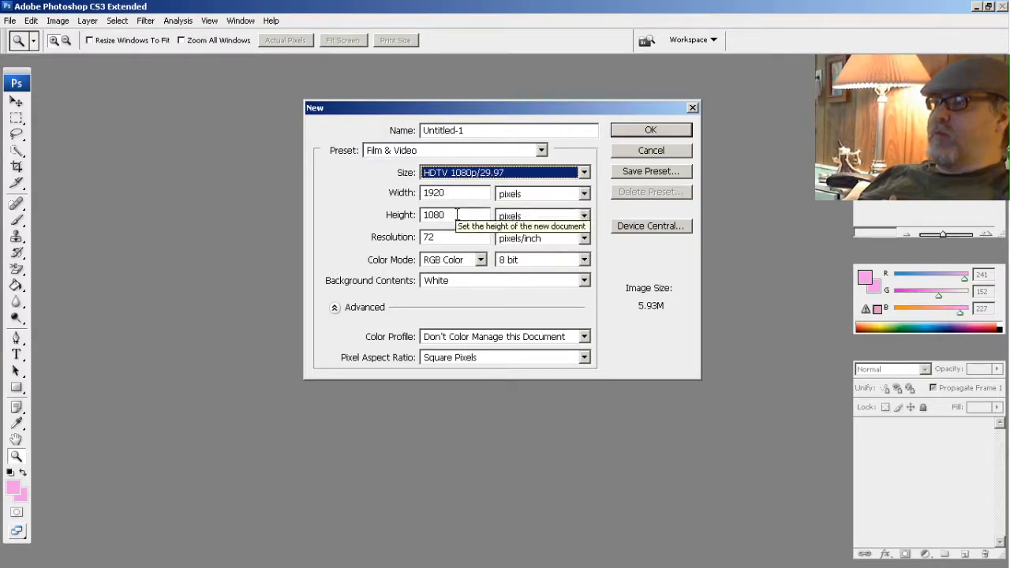
pyautogui.click(464, 281)
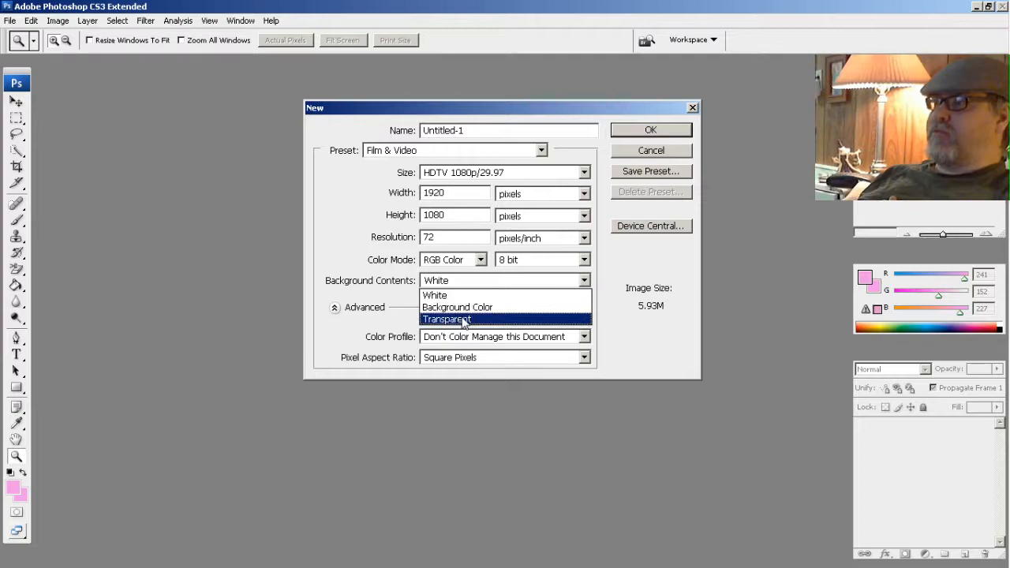
pyautogui.click(464, 319)
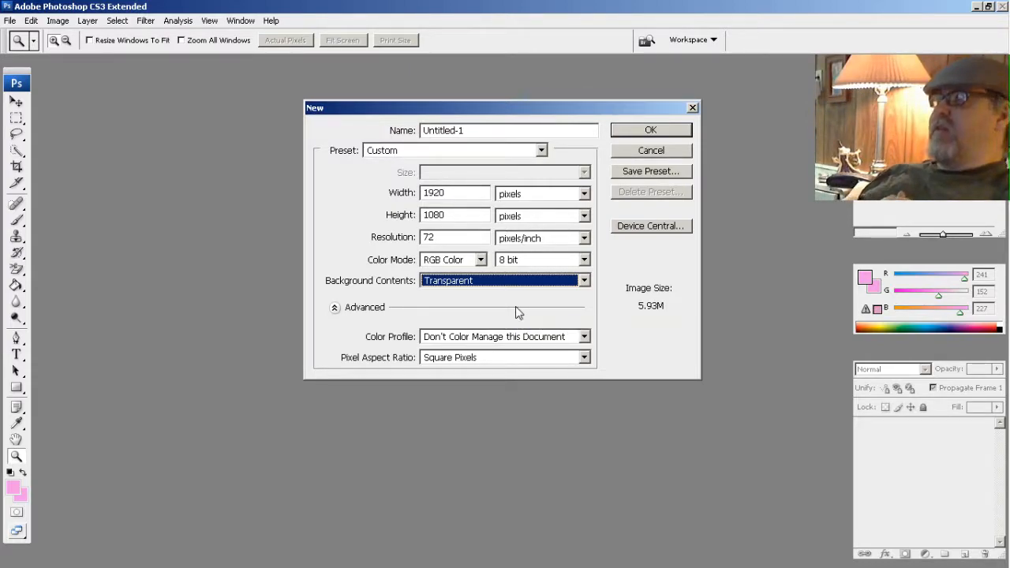
pyautogui.press('Tab')
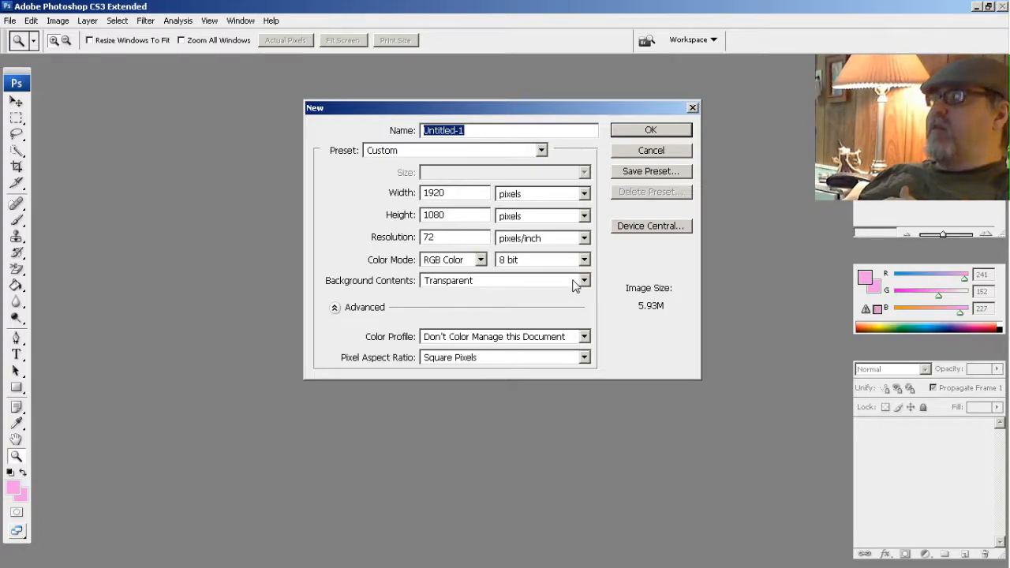
pyautogui.click(631, 133)
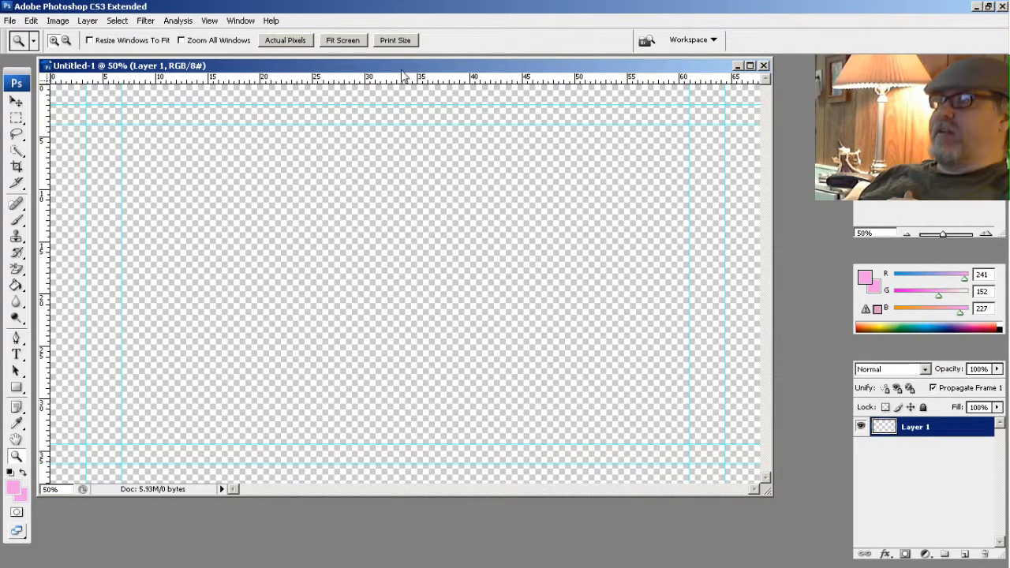
pyautogui.hotkey('ctrl', 'w')
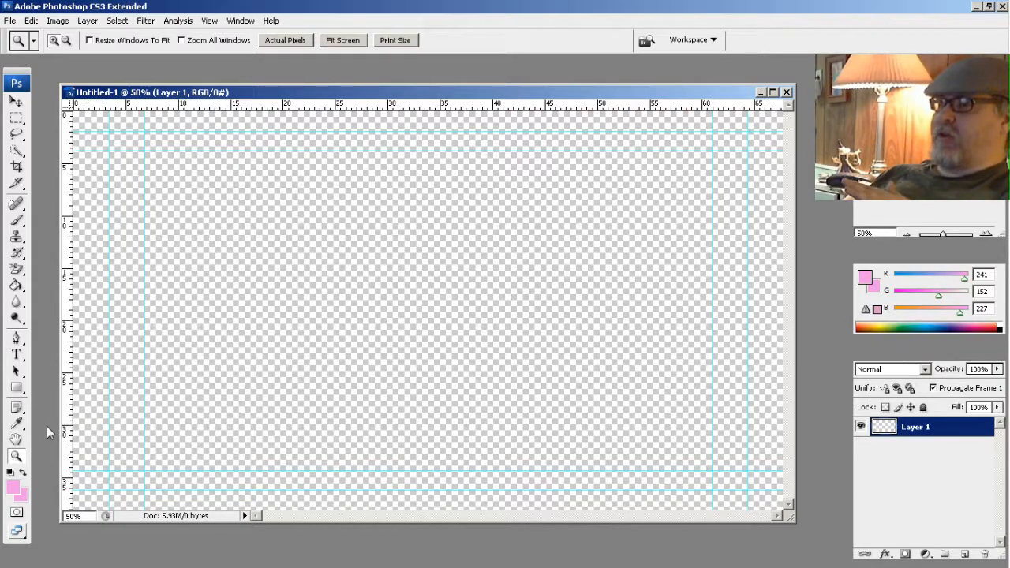
# Set the foreground color to green (#2dc64a) and fill the whole empty layer with it using the Paint Bucket
pyautogui.click(16, 490)
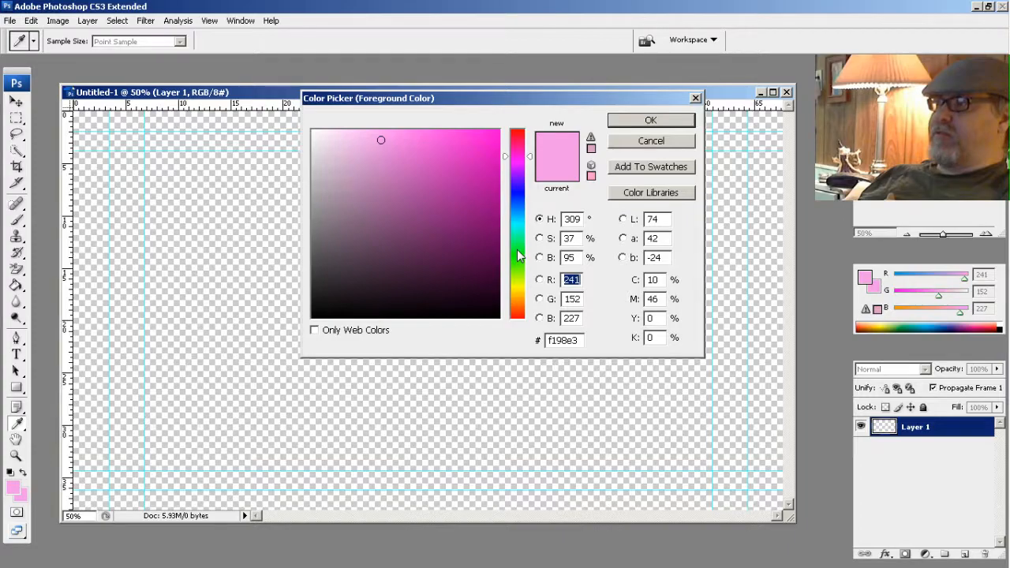
pyautogui.click(518, 250)
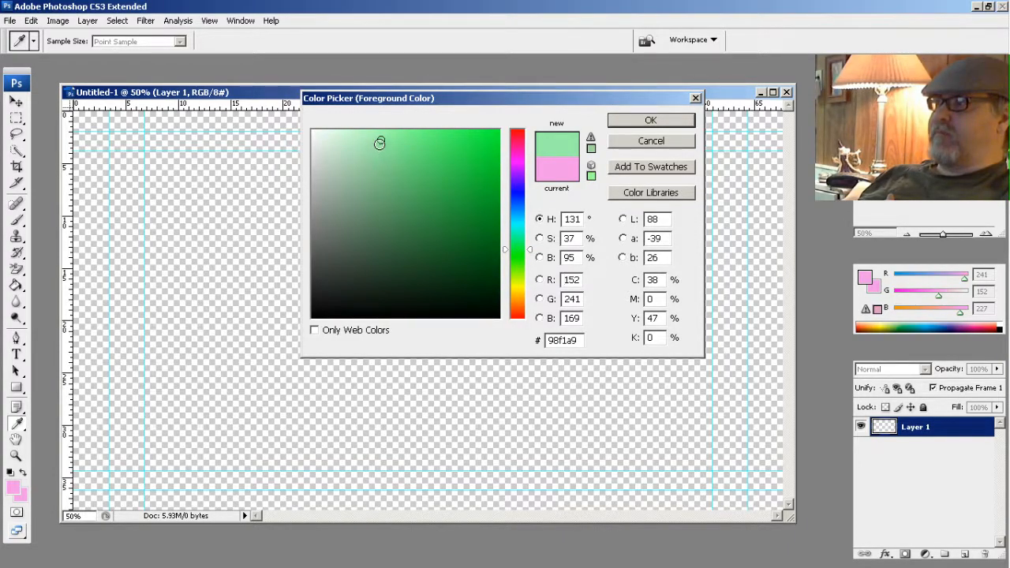
pyautogui.moveTo(381, 144)
pyautogui.mouseDown()
pyautogui.moveTo(424, 171)
pyautogui.moveTo(457, 171)
pyautogui.mouseUp()
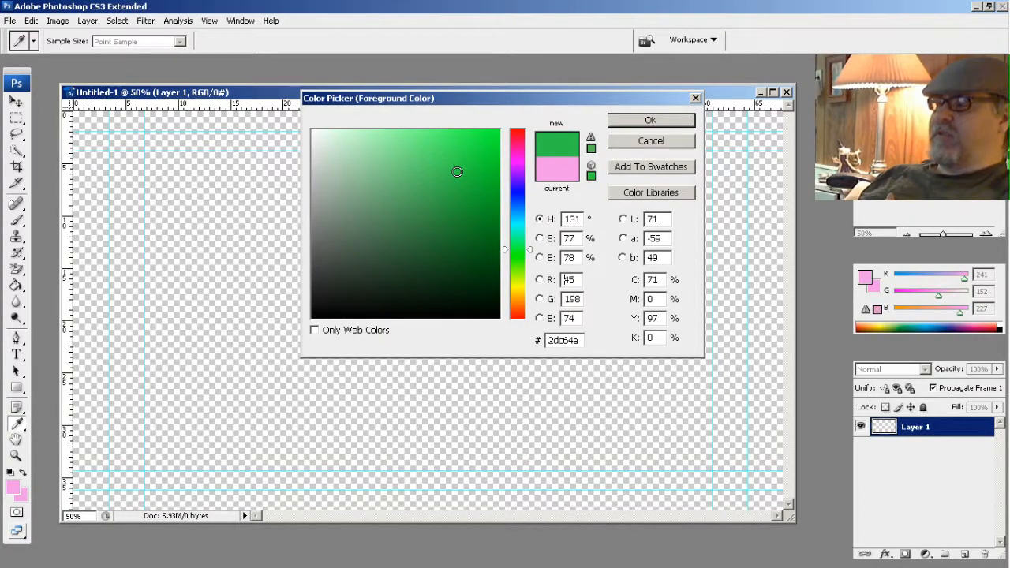
pyautogui.click(651, 120)
pyautogui.press('z')
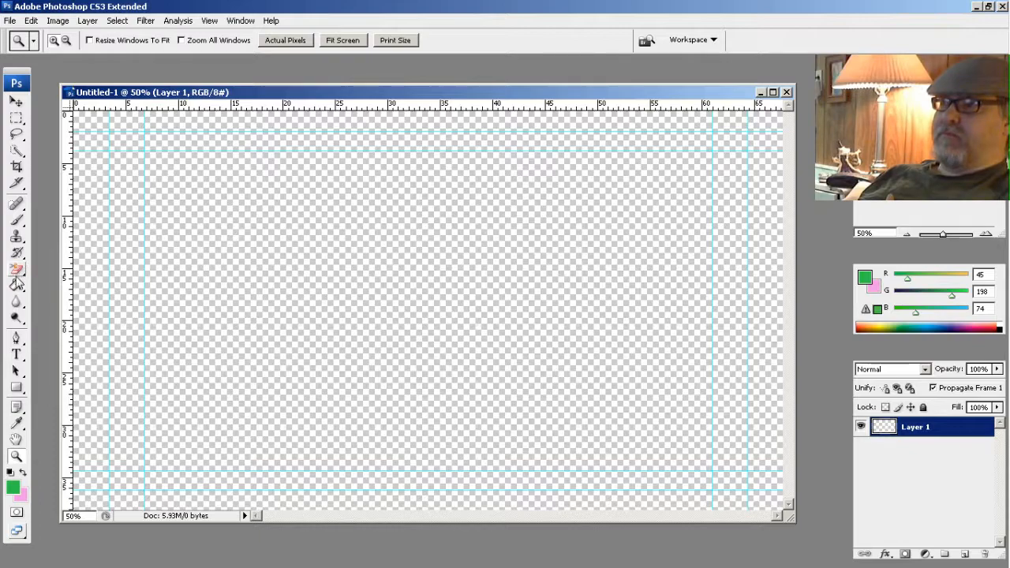
pyautogui.click(16, 287)
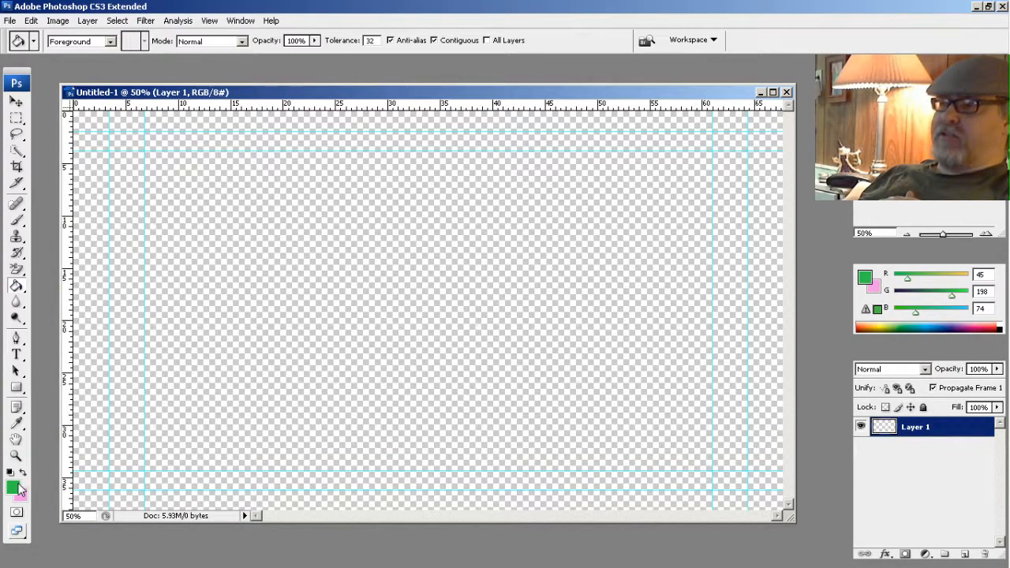
pyautogui.click(300, 266)
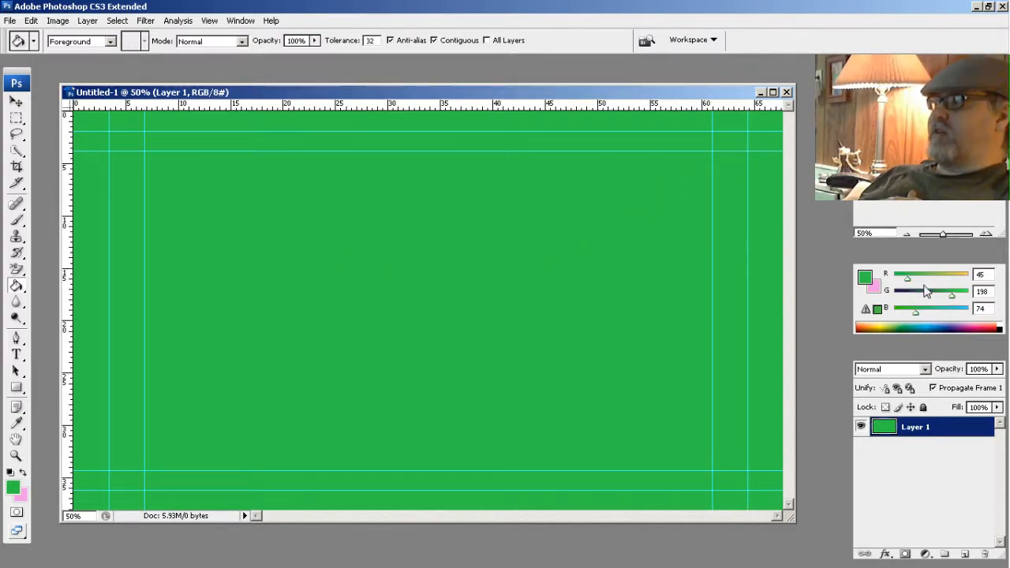
# Add a new layer with default settings above the green layer
pyautogui.click(998, 266)
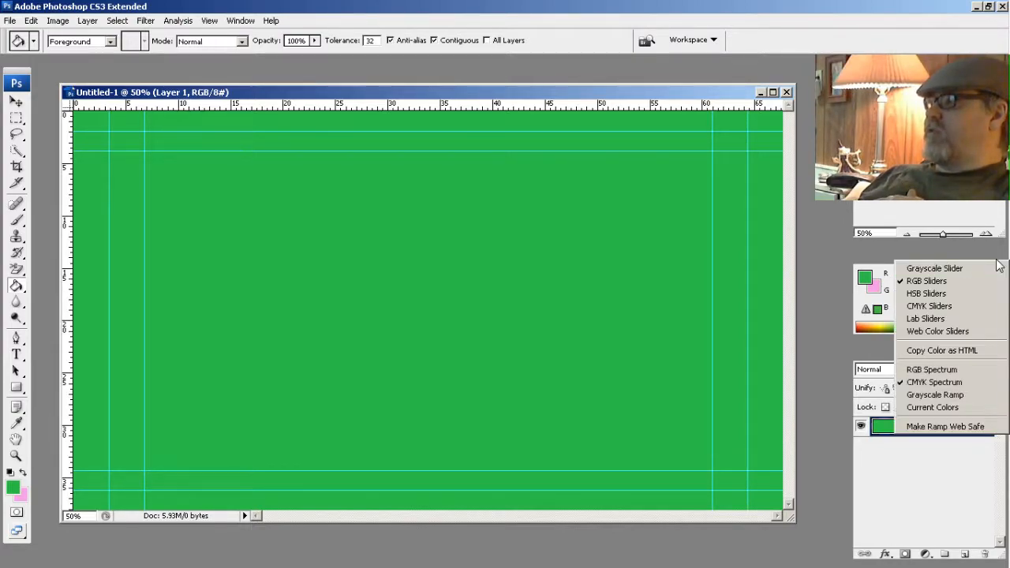
pyautogui.click(999, 265)
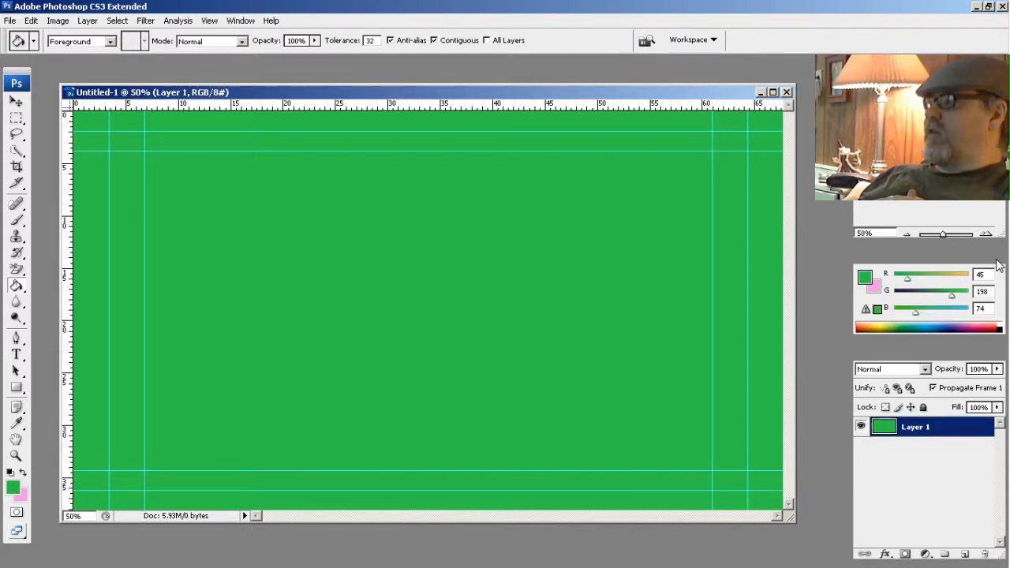
pyautogui.click(998, 360)
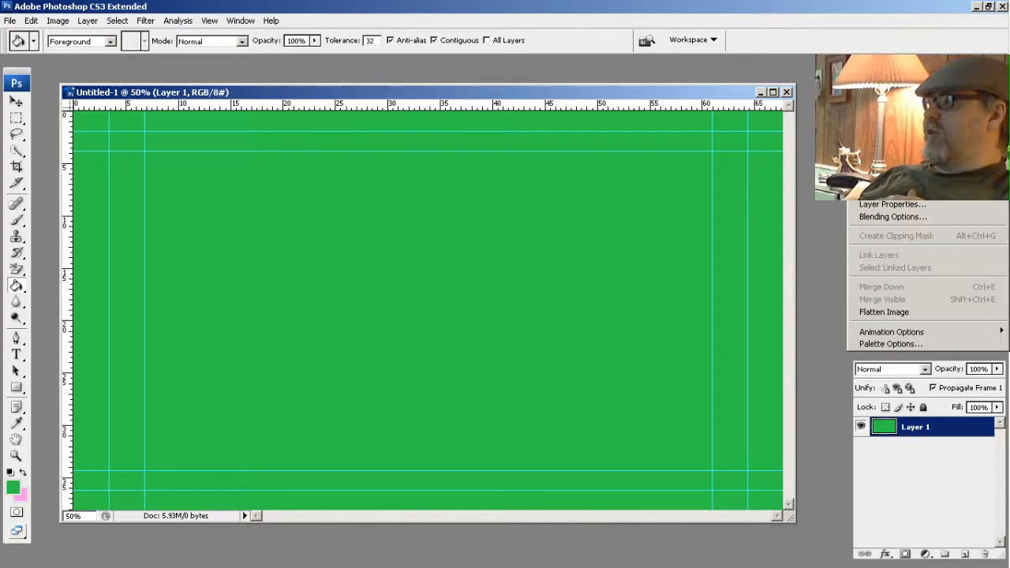
pyautogui.click(884, 71)
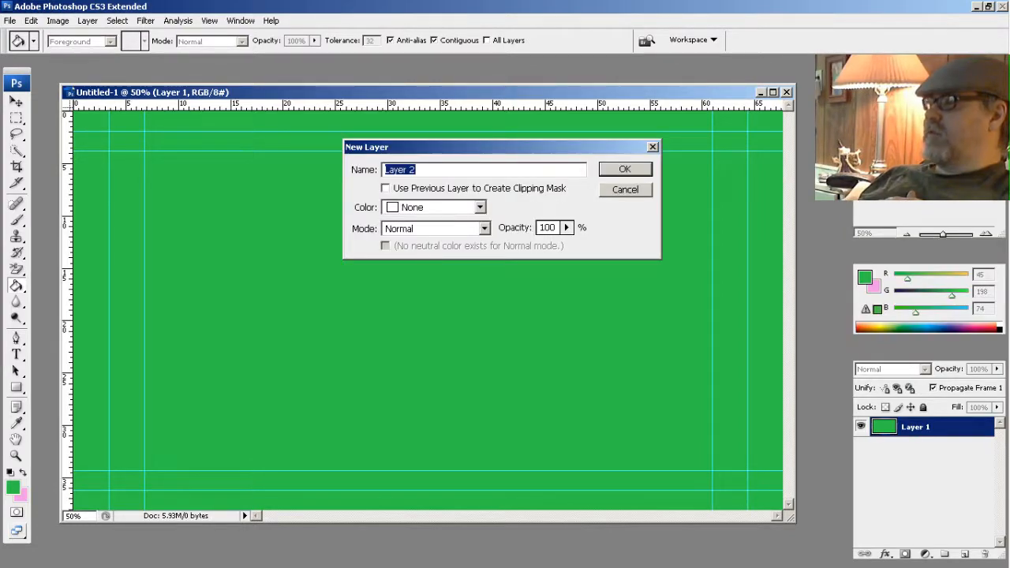
pyautogui.click(625, 171)
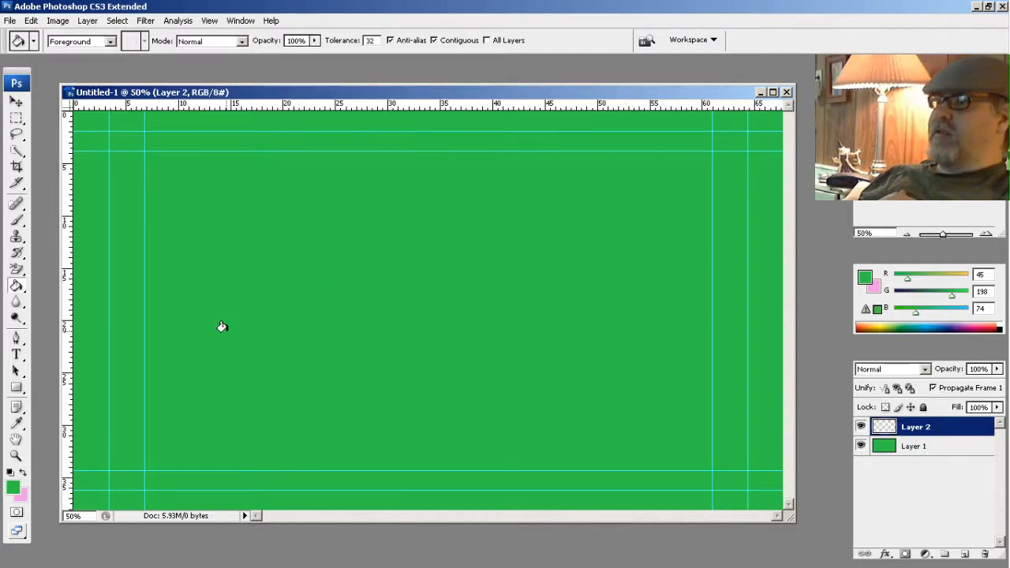
# Change the foreground color to near-white (#fafafa)
pyautogui.click(14, 489)
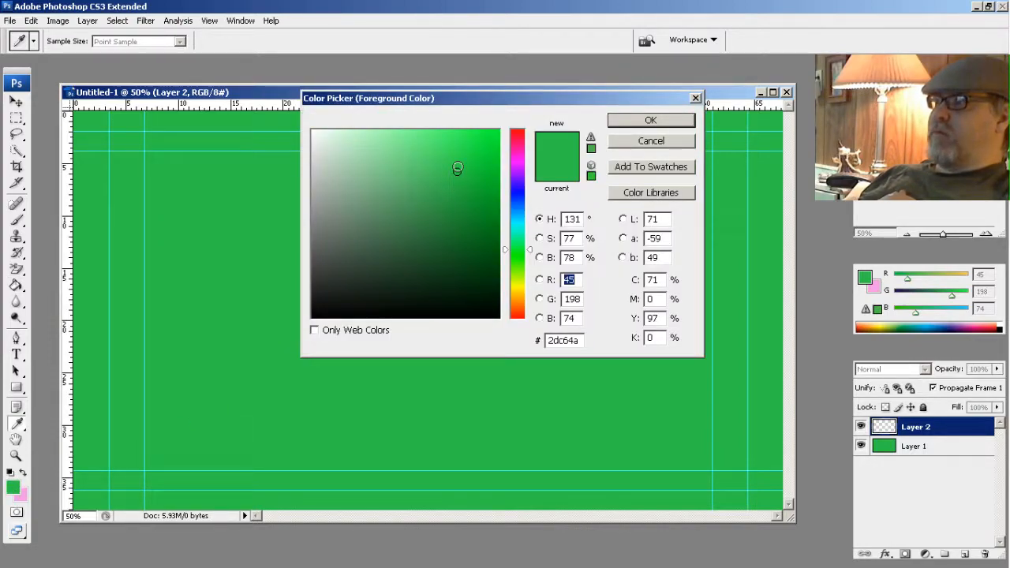
pyautogui.moveTo(455, 173)
pyautogui.mouseDown()
pyautogui.moveTo(368, 139)
pyautogui.moveTo(309, 133)
pyautogui.mouseUp()
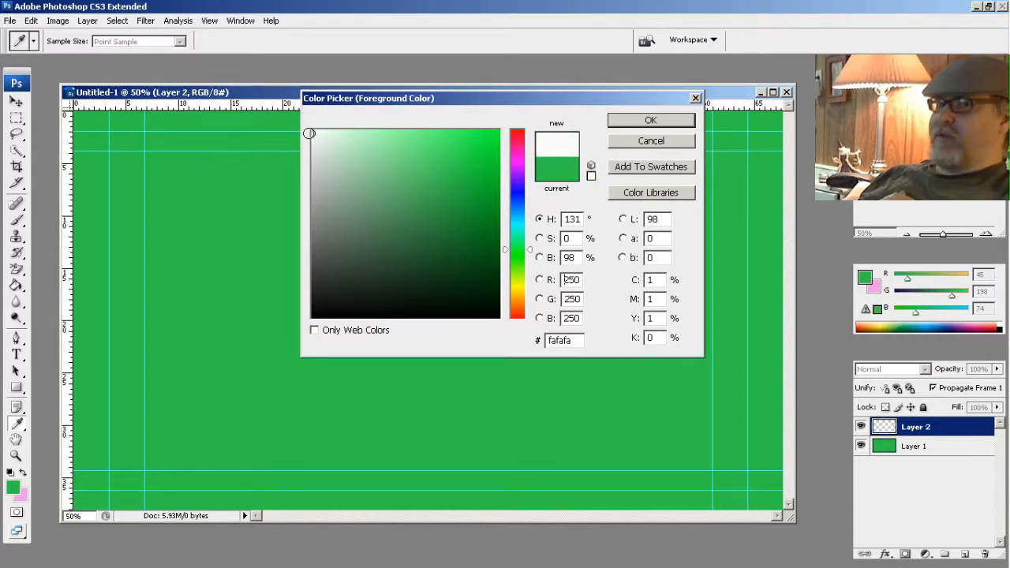
pyautogui.click(650, 120)
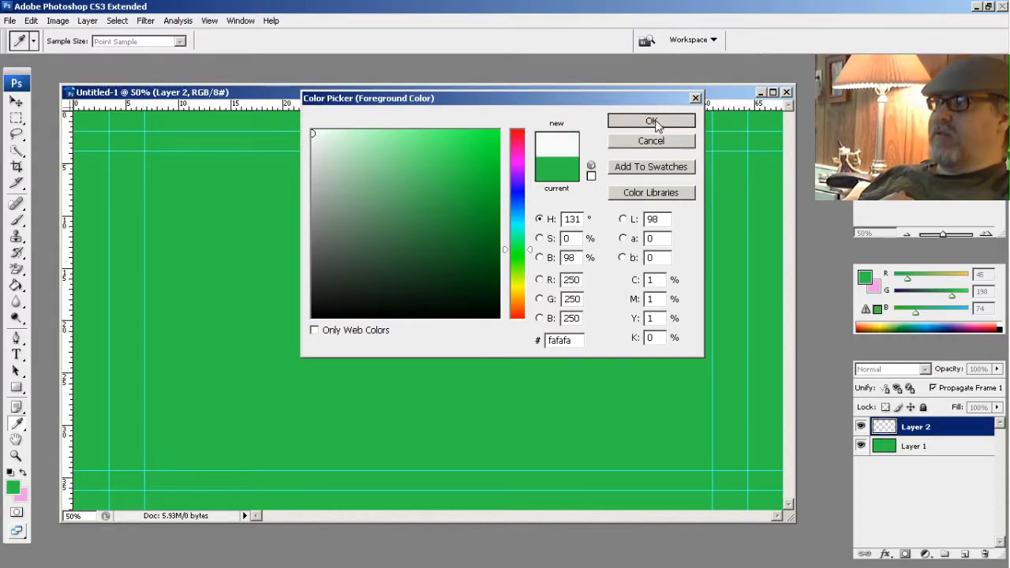
pyautogui.press('g')
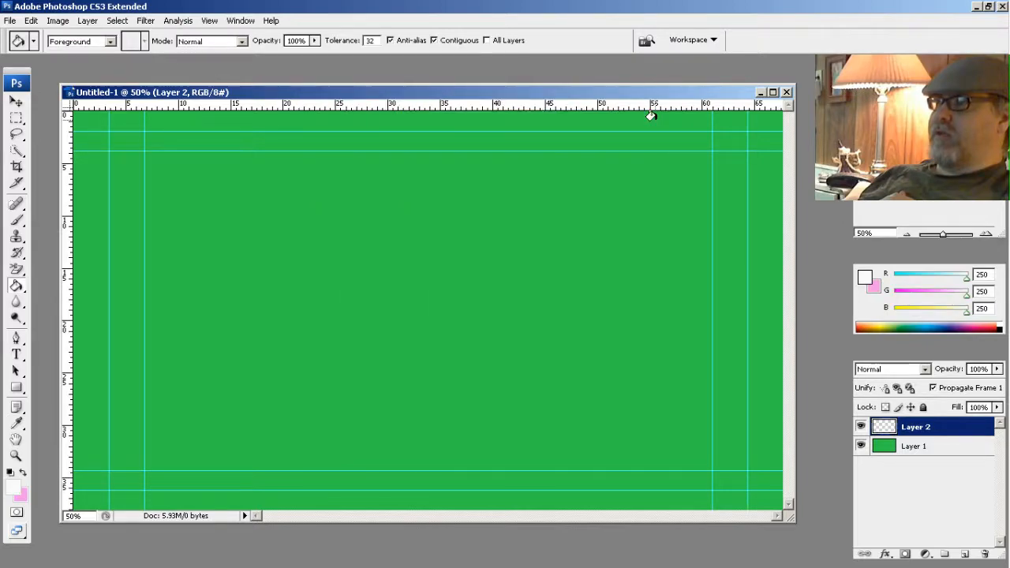
# Draw a filled rectangle shape from the upper-left to the lower-right intersection of the outer guides, leaving a green margin around it
pyautogui.click(16, 389)
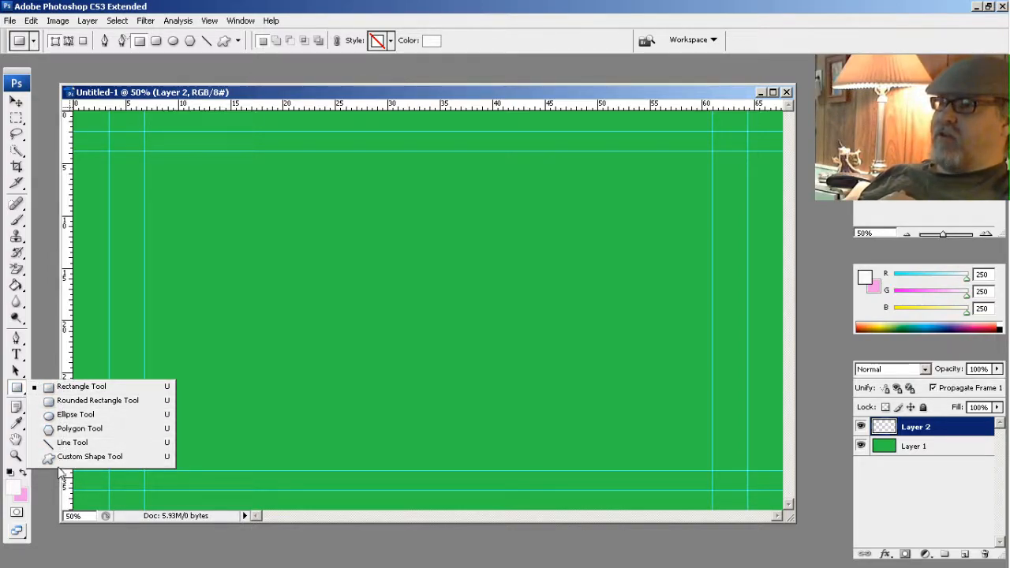
pyautogui.click(49, 389)
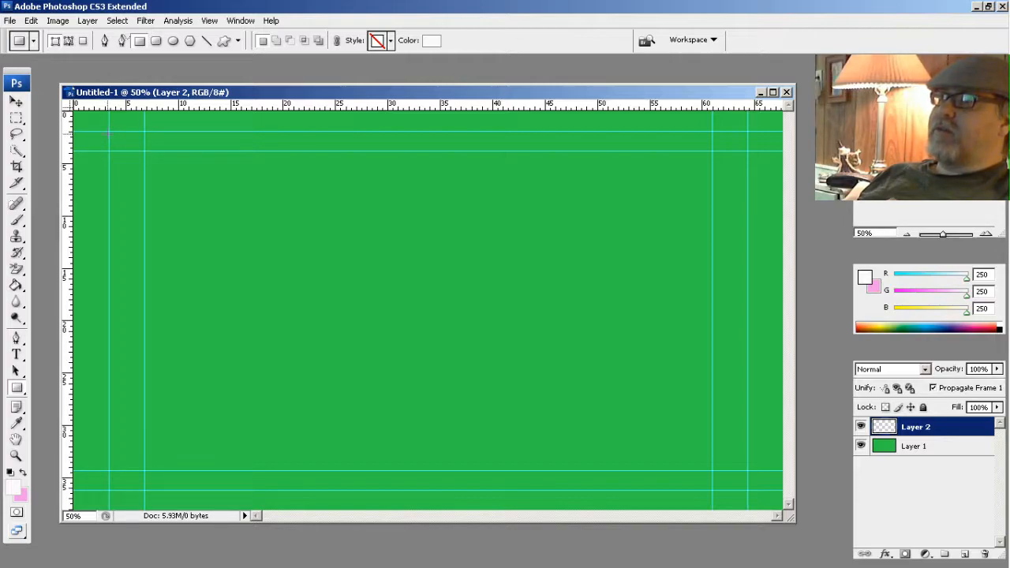
pyautogui.moveTo(109, 133); pyautogui.dragTo(748, 491)
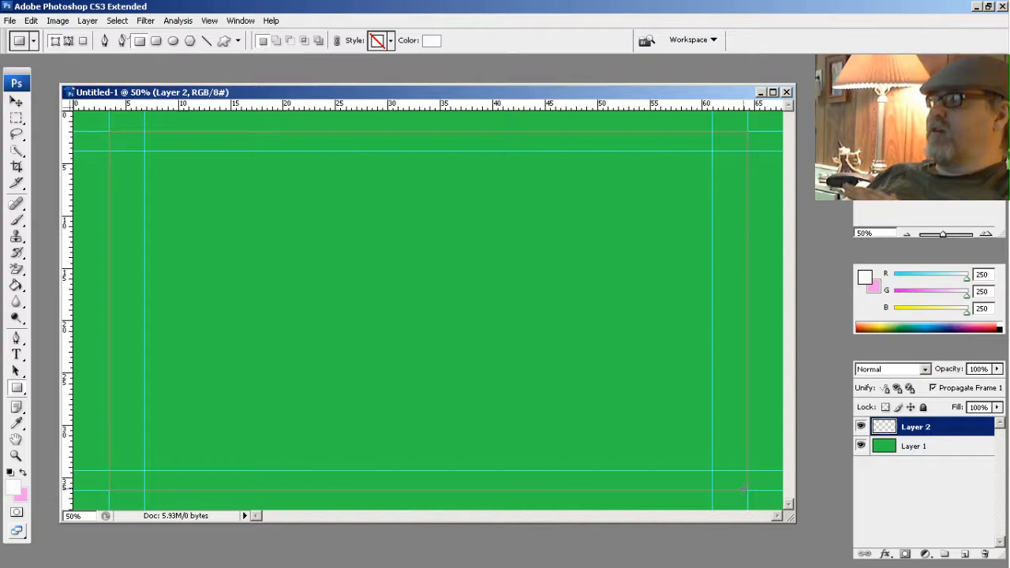
pyautogui.moveTo(747, 490); pyautogui.dragTo(747, 490)
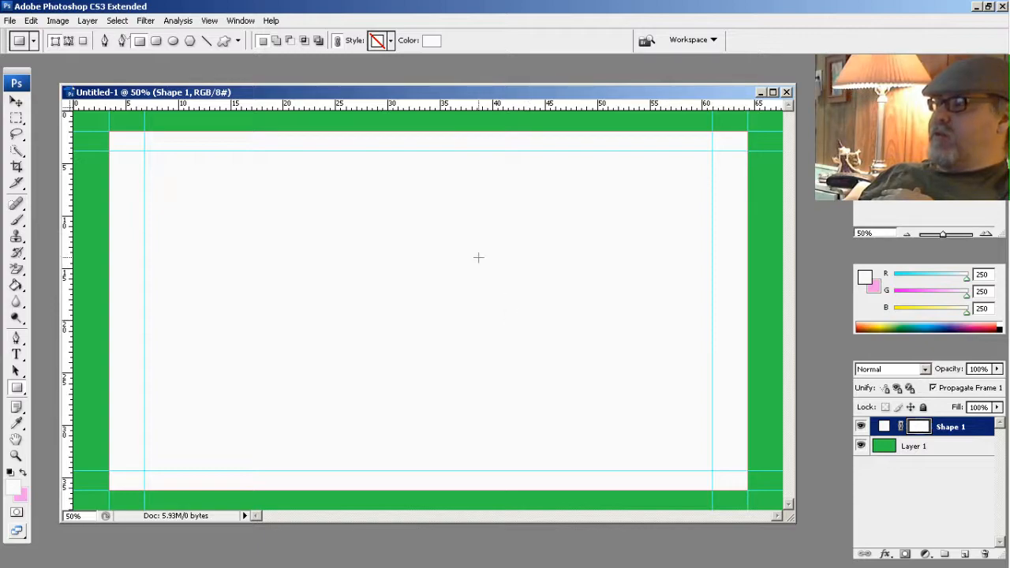
# Select the white rectangle's shape layer together with the green layer and merge them into one layer
pyautogui.click(907, 449)
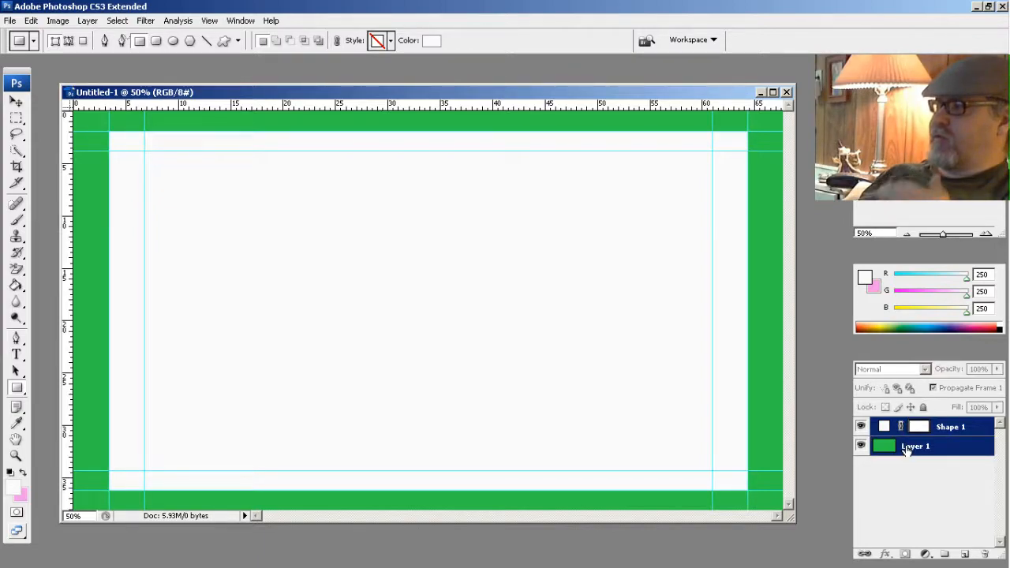
pyautogui.click(1003, 361)
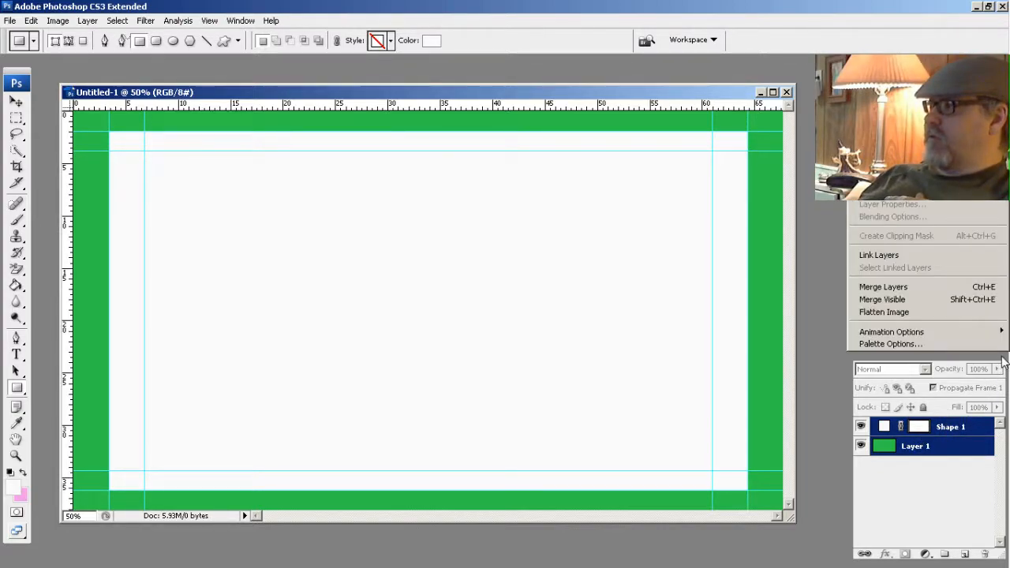
pyautogui.click(912, 289)
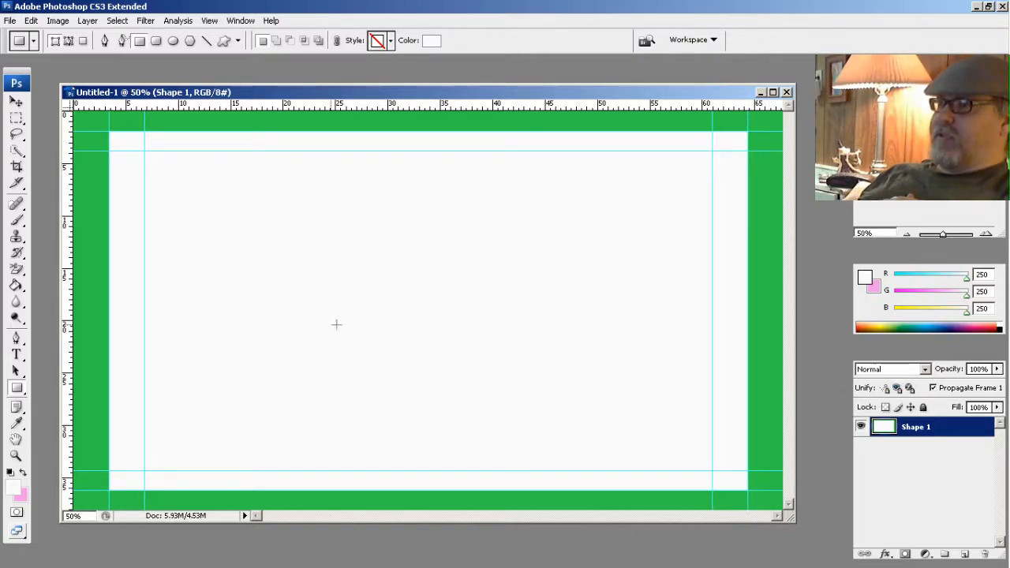
# Erase the white center inside the green border to transparency with the Background Eraser at 50% tolerance and contiguous limits
pyautogui.click(18, 273)
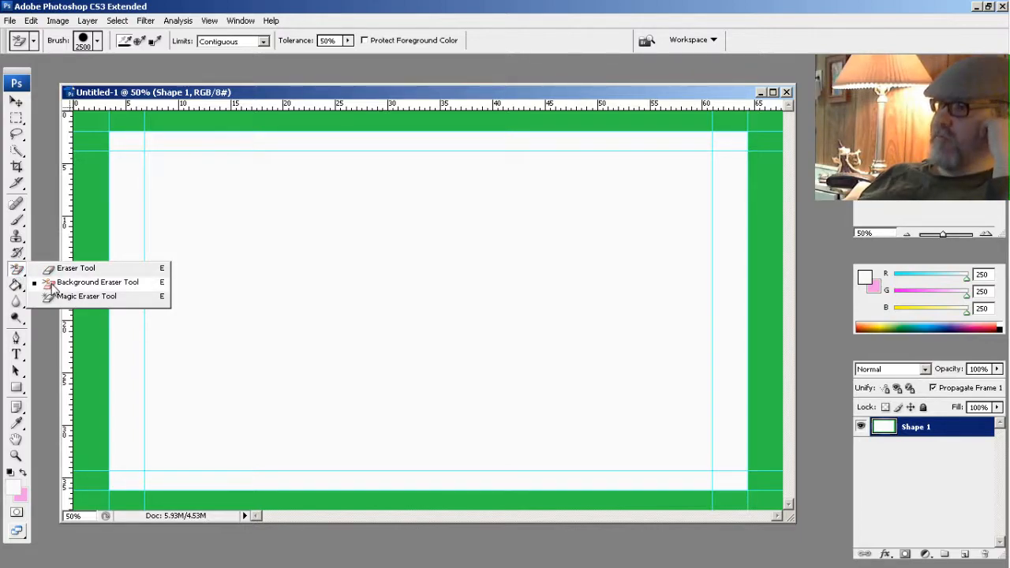
pyautogui.click(51, 286)
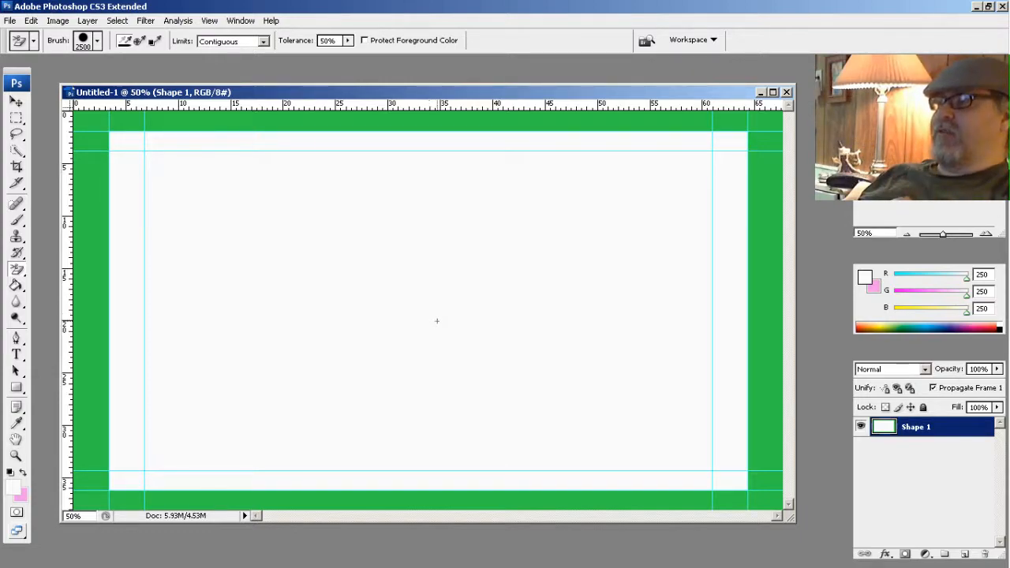
pyautogui.click(438, 322)
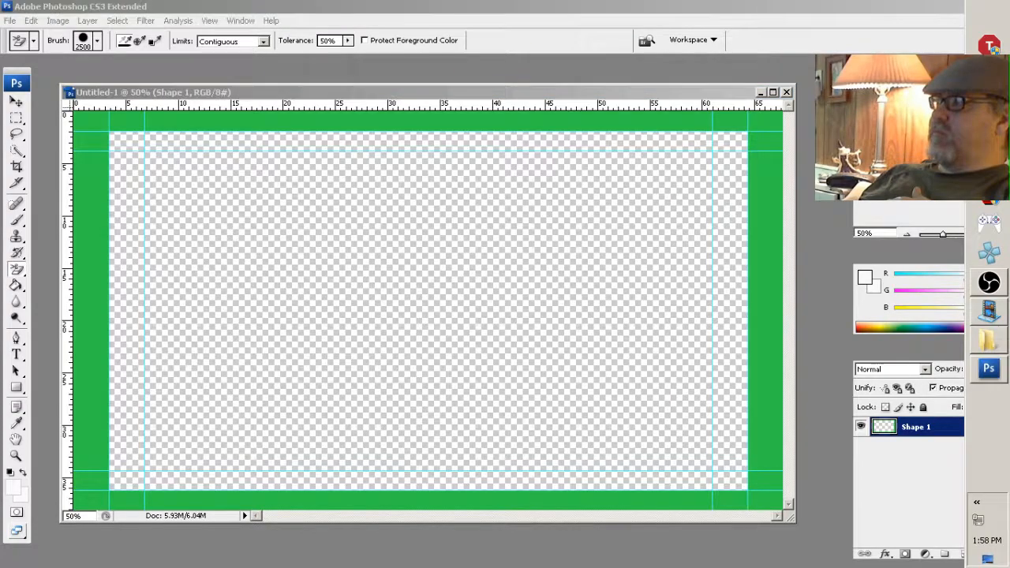
# Switch to the Chrome browser and search Google Images for "super mario clipart"
pyautogui.hotkey('alt', 'Tab')
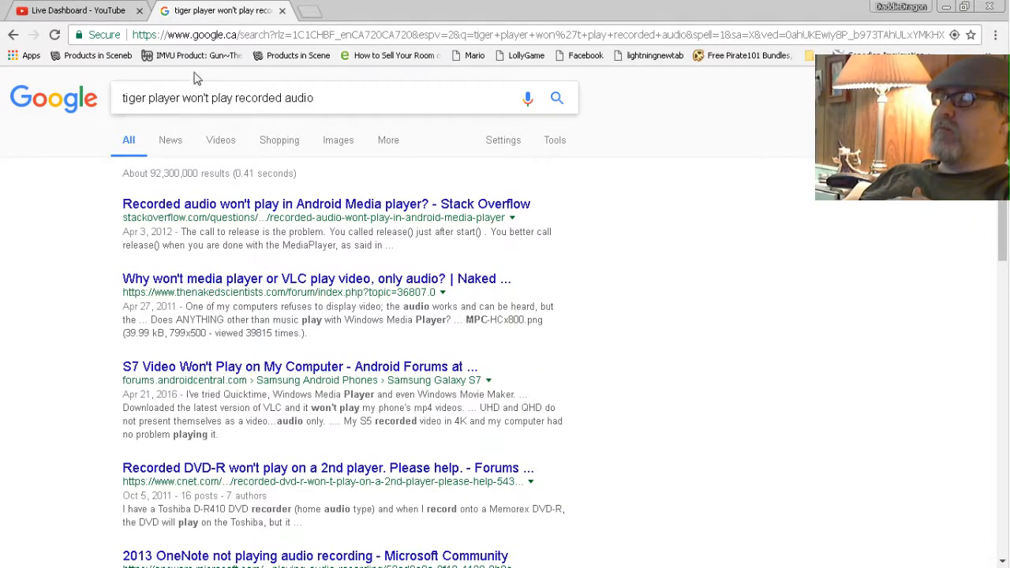
pyautogui.tripleClick(198, 98)
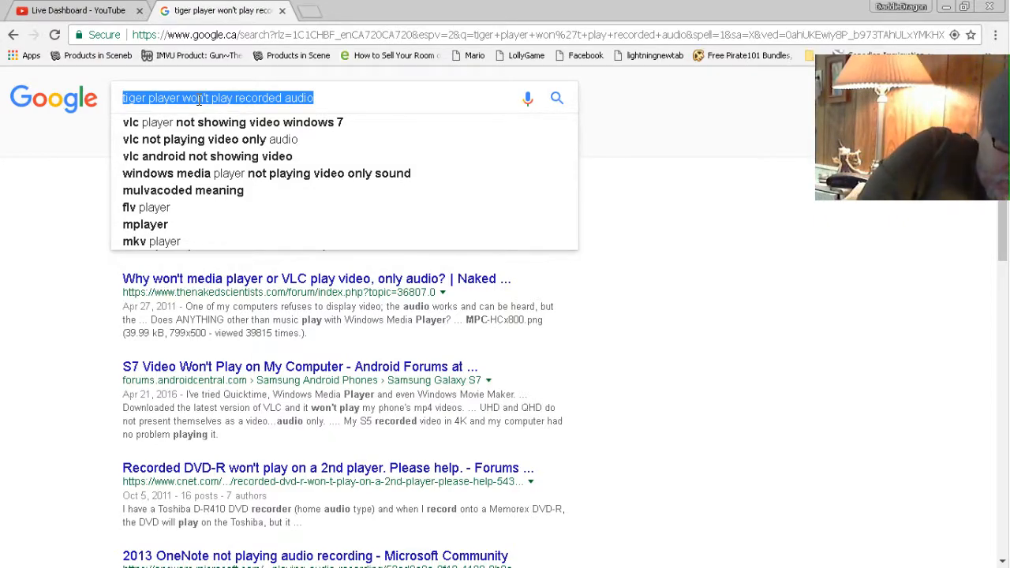
pyautogui.write('super mario')
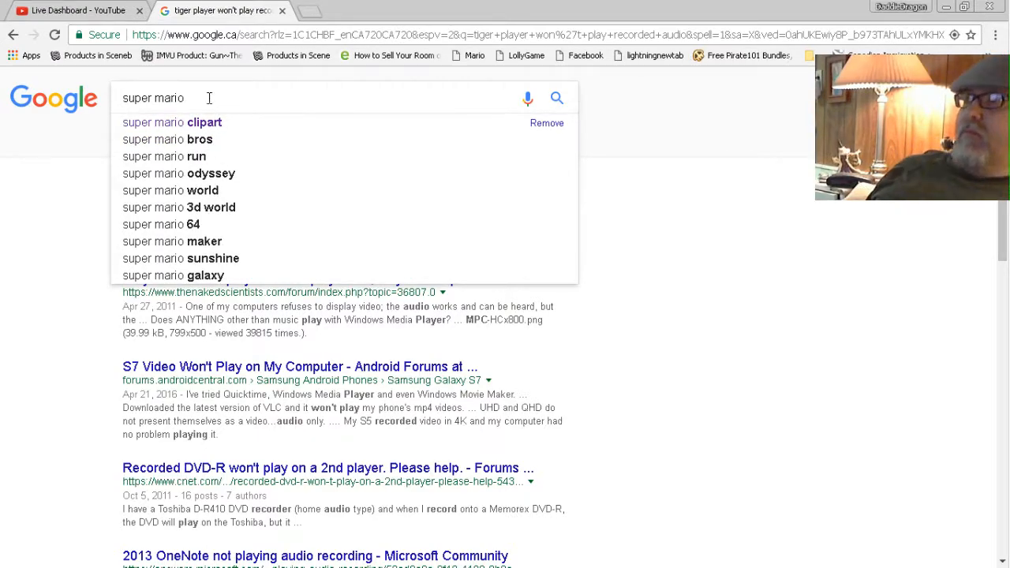
pyautogui.click(217, 128)
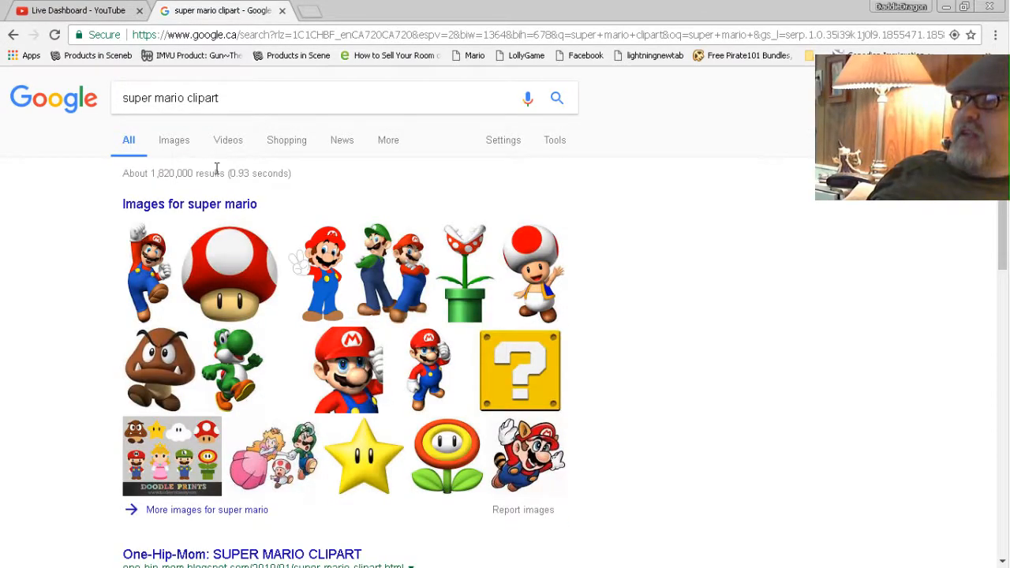
pyautogui.click(175, 140)
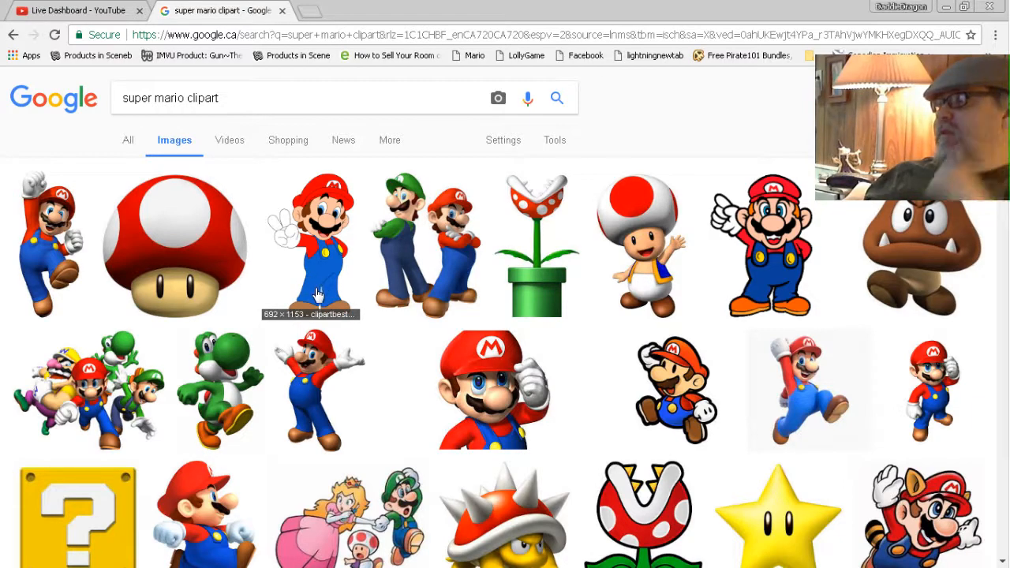
# Examine the Mario clipart results and the preview of the first Mario picture with its related images
pyautogui.scroll(-2, 324, 324)
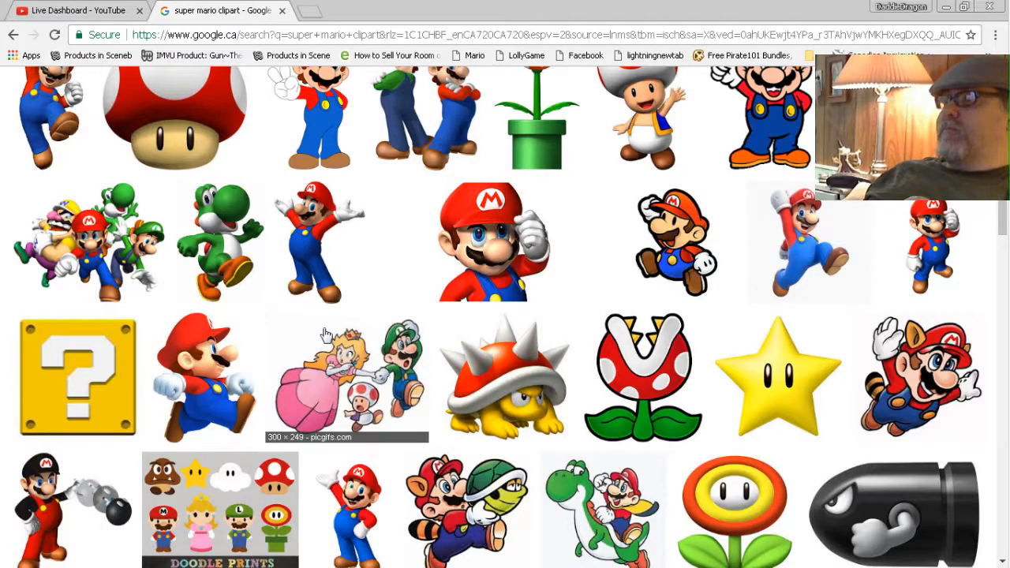
pyautogui.scroll(2, 326, 335)
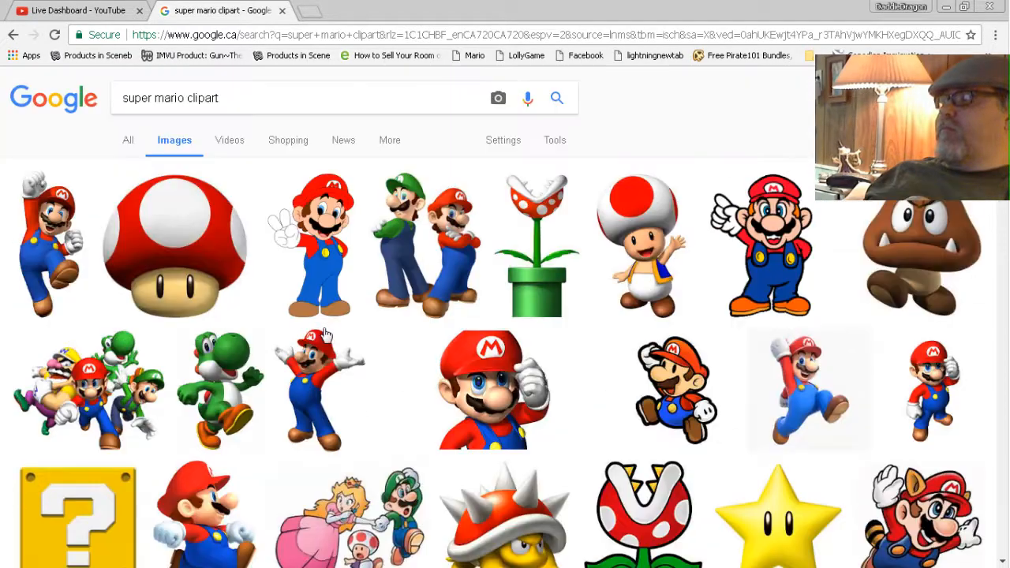
pyautogui.click(53, 270)
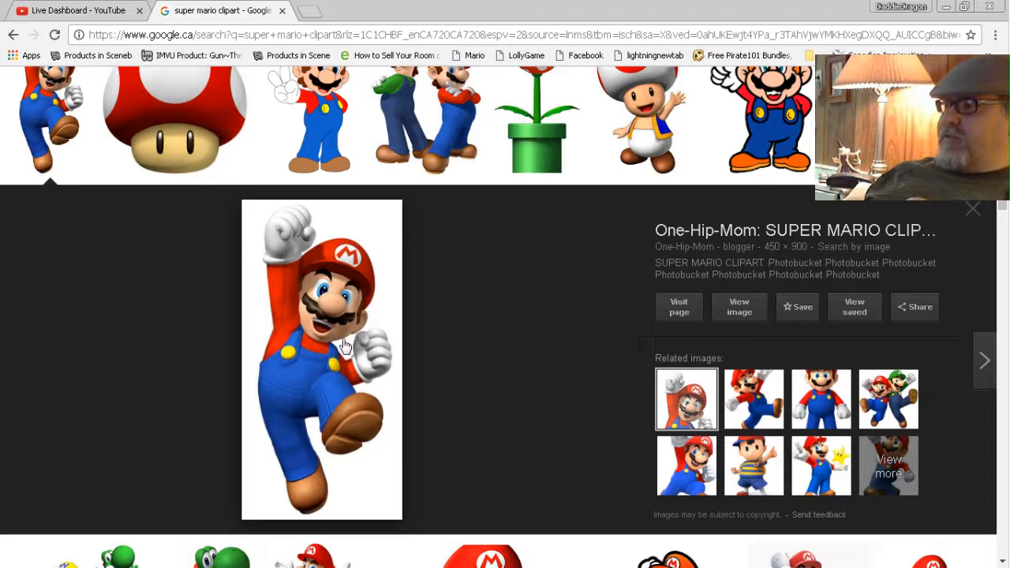
pyautogui.scroll(3, 383, 278)
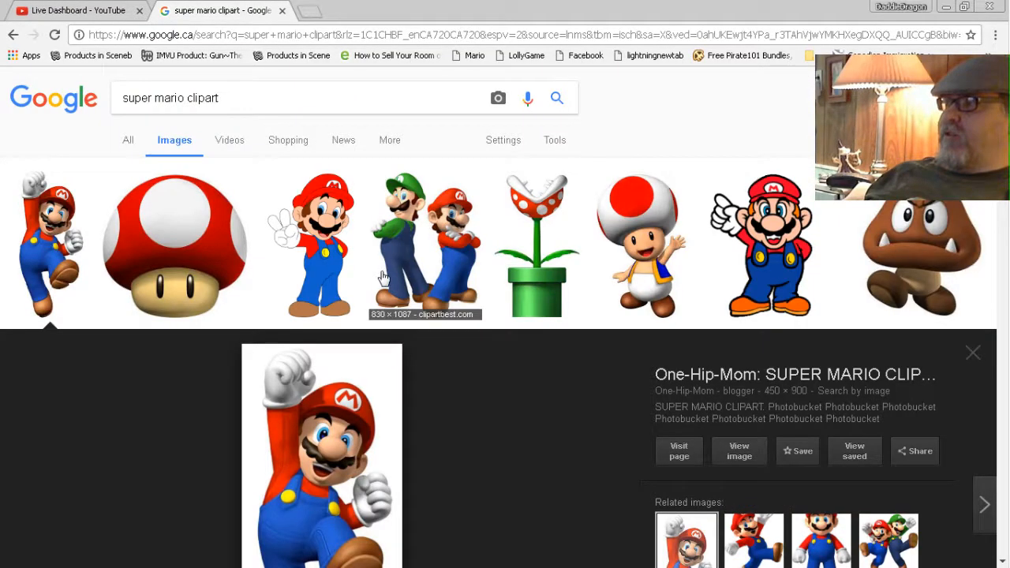
pyautogui.scroll(-3, 472, 328)
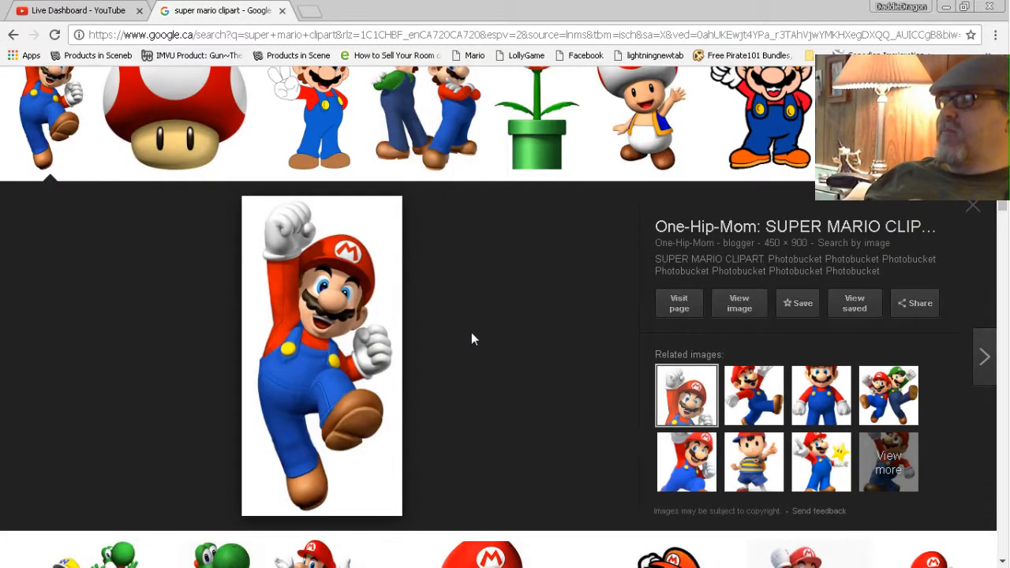
pyautogui.scroll(-2, 472, 339)
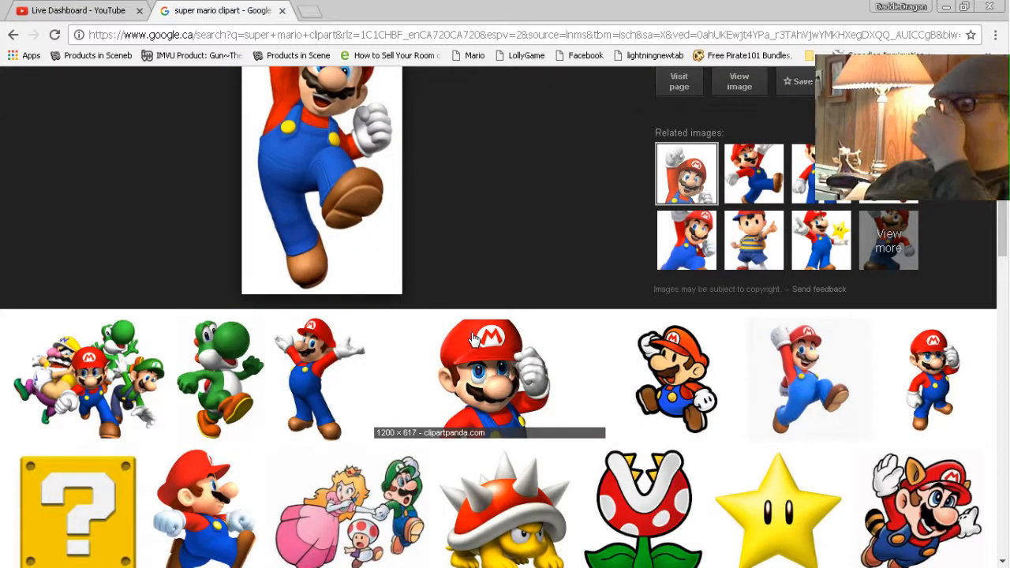
pyautogui.scroll(-1, 474, 339)
pyautogui.scroll(2, 473, 340)
pyautogui.scroll(-2, 473, 339)
pyautogui.scroll(2, 474, 340)
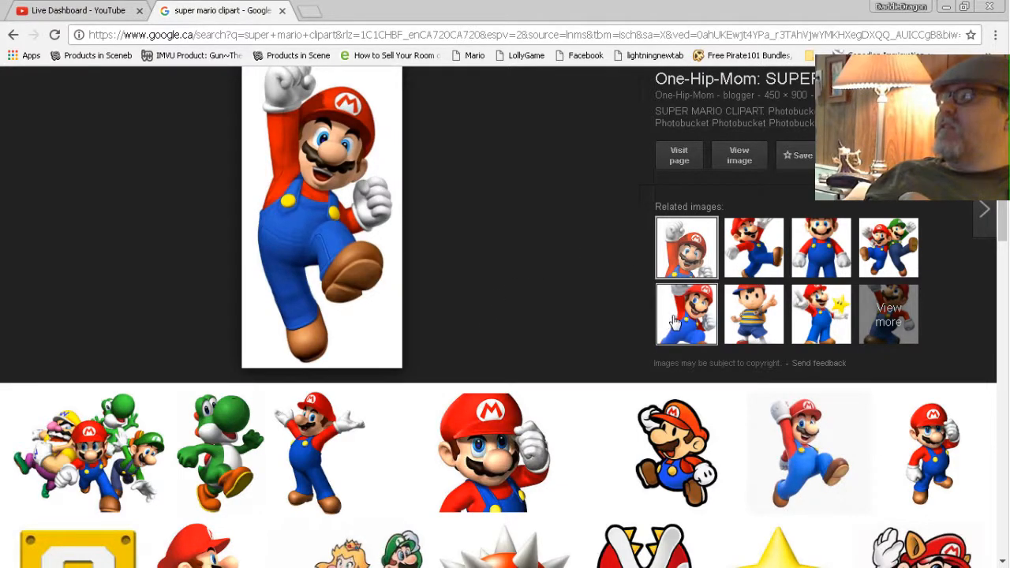
# Try to save the related picture of Mario waving on a transparent background as a PNG image
pyautogui.click(739, 266)
pyautogui.scroll(2, 469, 289)
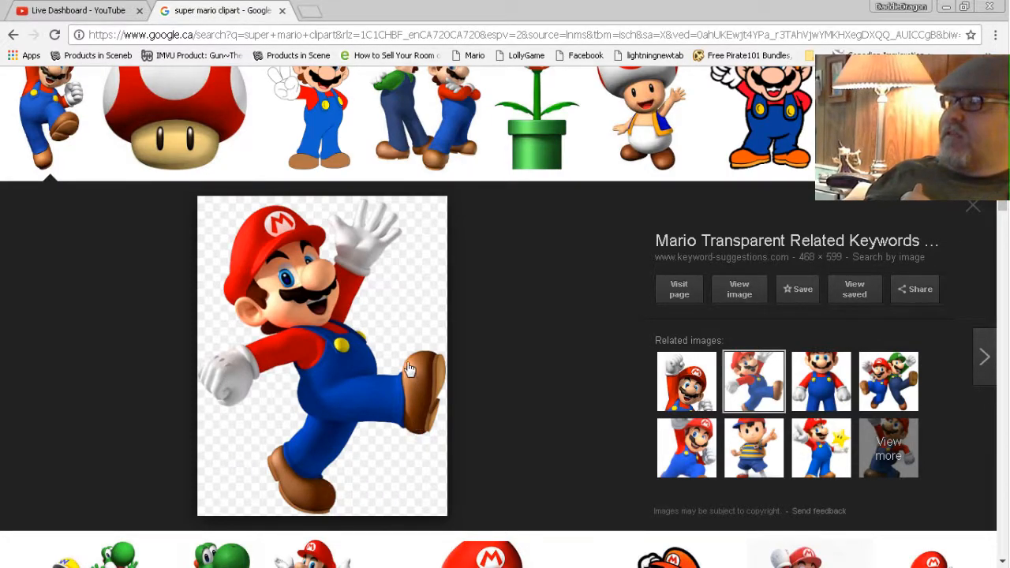
pyautogui.rightClick(338, 348)
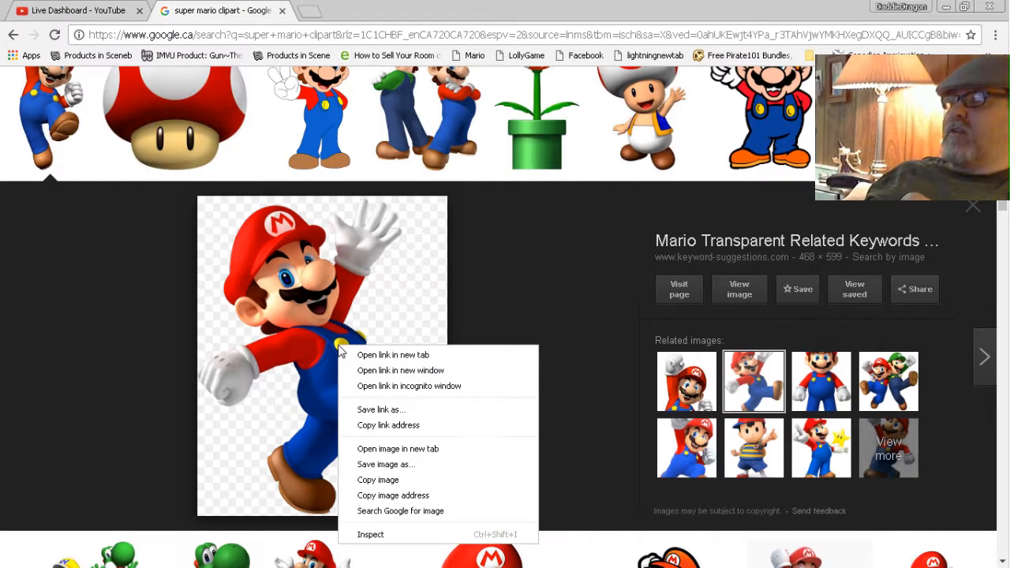
pyautogui.click(385, 464)
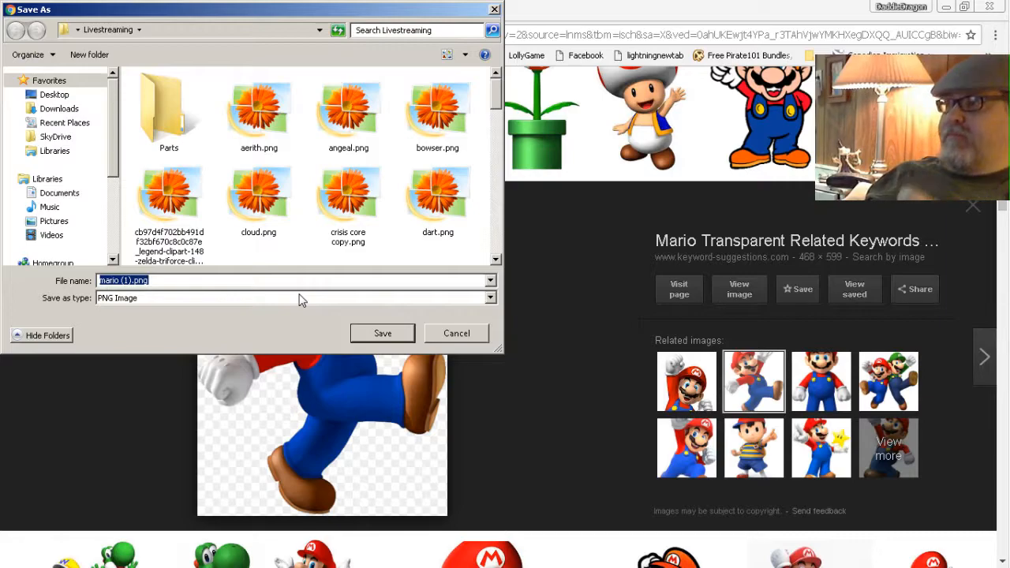
pyautogui.click(457, 334)
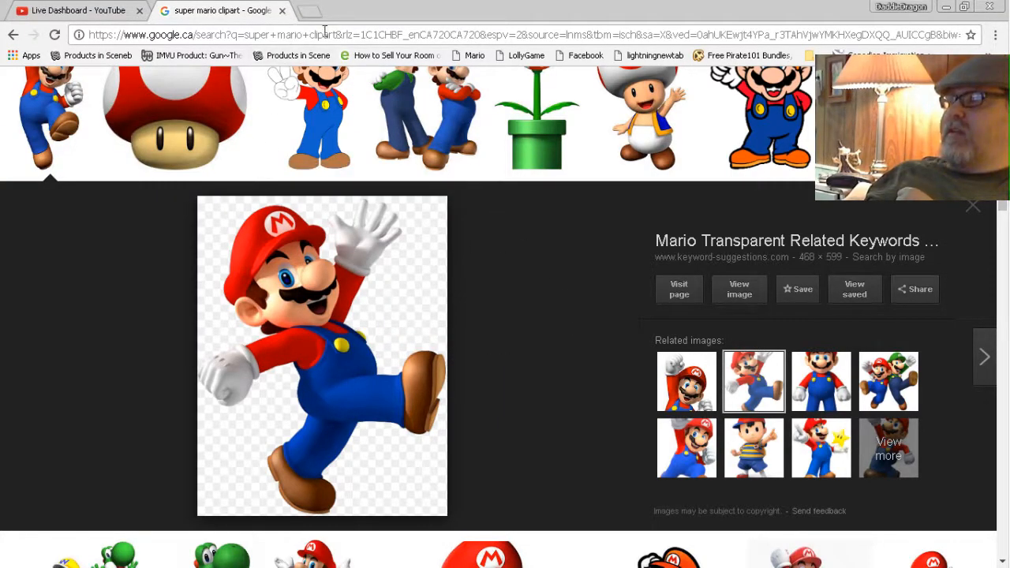
# Switch back to Photoshop, open bowser.png from the Livestreaming folder and move its window over the right part of the frame document
pyautogui.moveTo(996, 251)
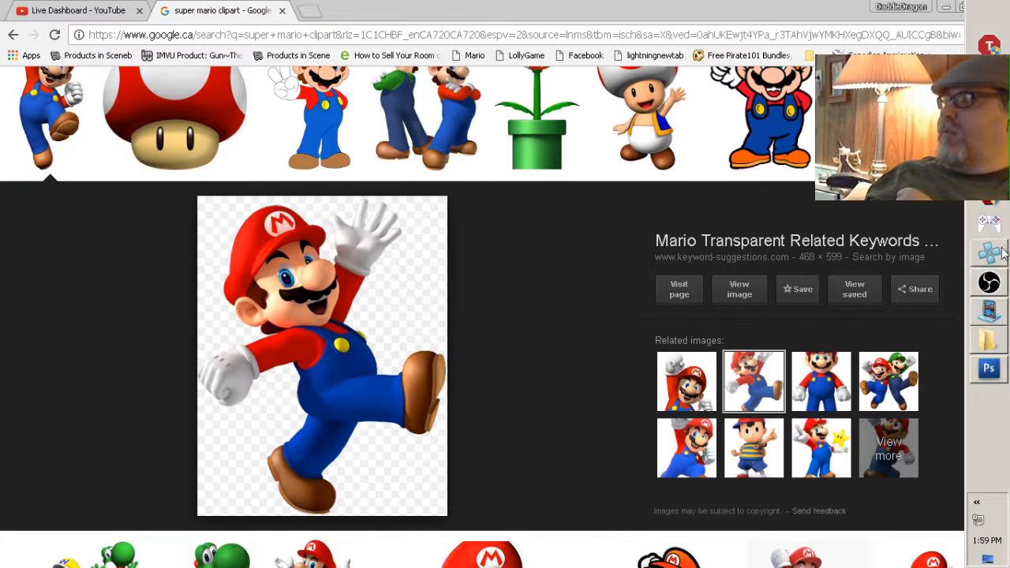
pyautogui.click(991, 371)
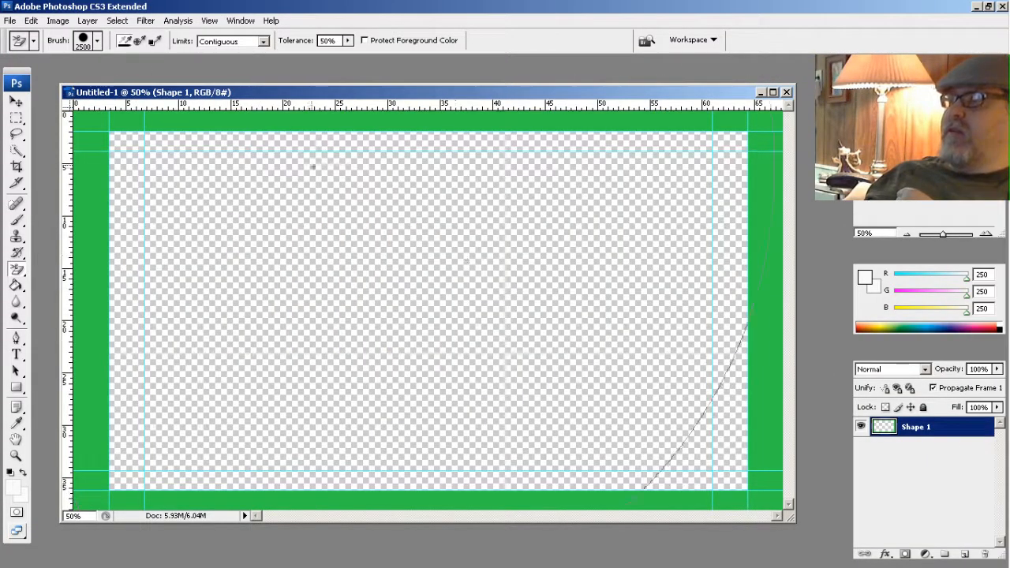
pyautogui.click(10, 21)
pyautogui.click(23, 48)
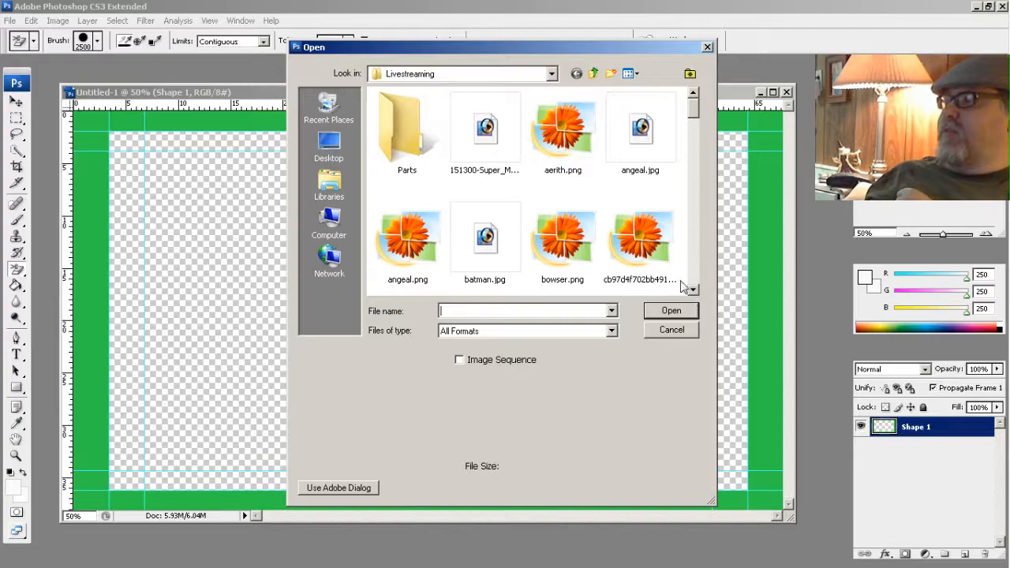
pyautogui.doubleClick(568, 259)
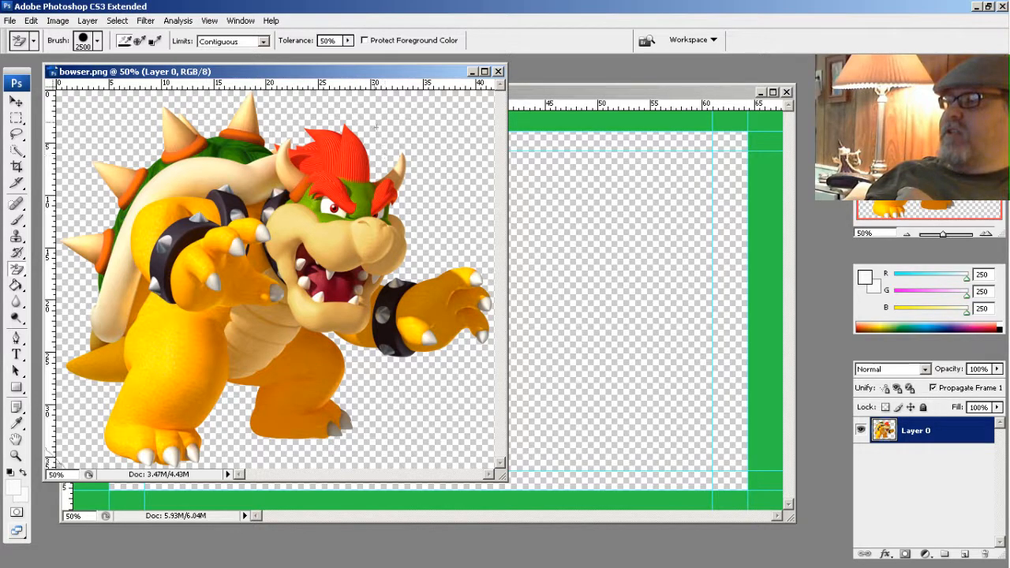
pyautogui.moveTo(353, 70); pyautogui.dragTo(378, 77)
pyautogui.moveTo(521, 96); pyautogui.dragTo(607, 96)
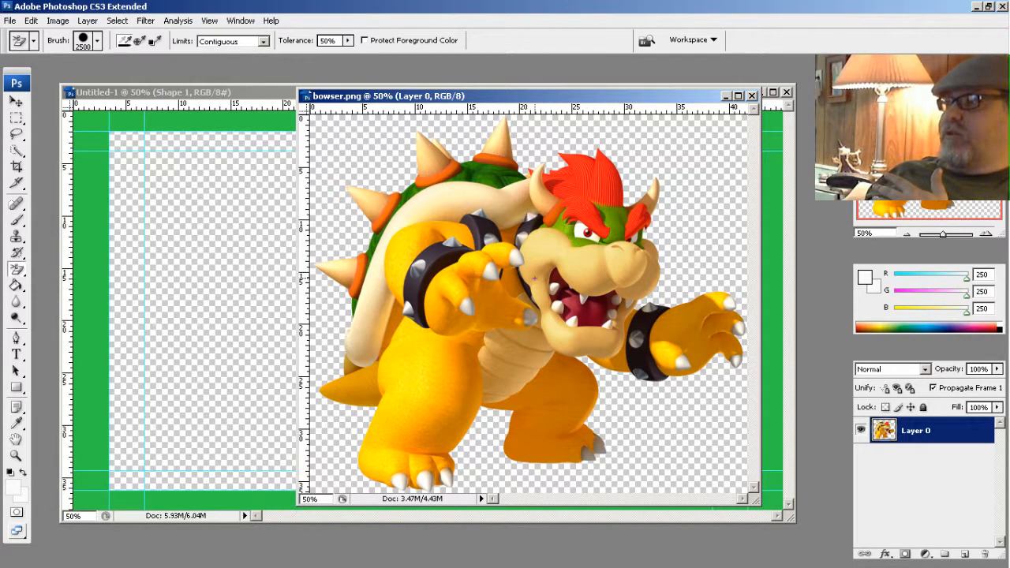
# Resize the Bowser image to a height of 300 pixels with constrained proportions
pyautogui.click(59, 21)
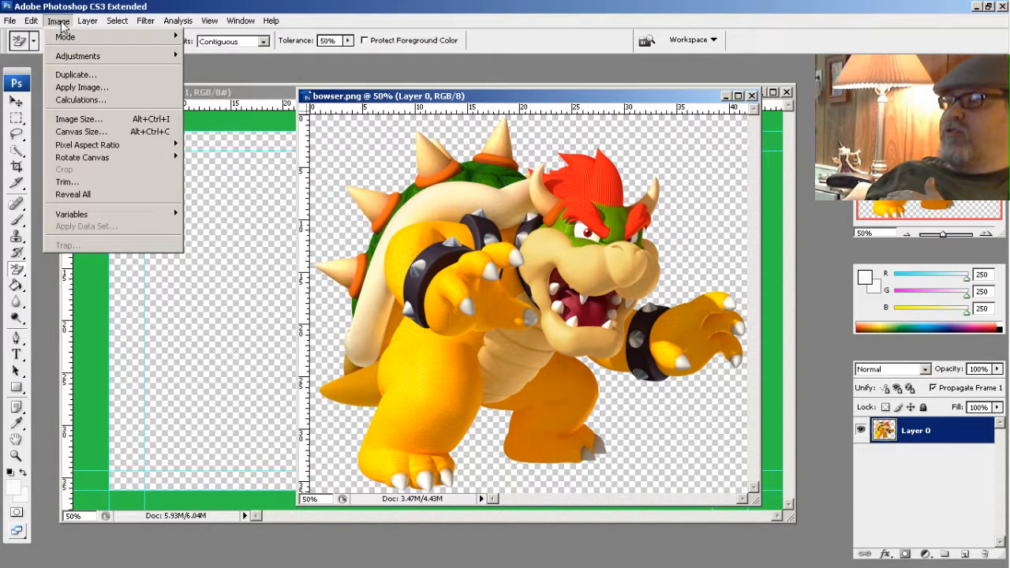
pyautogui.click(69, 119)
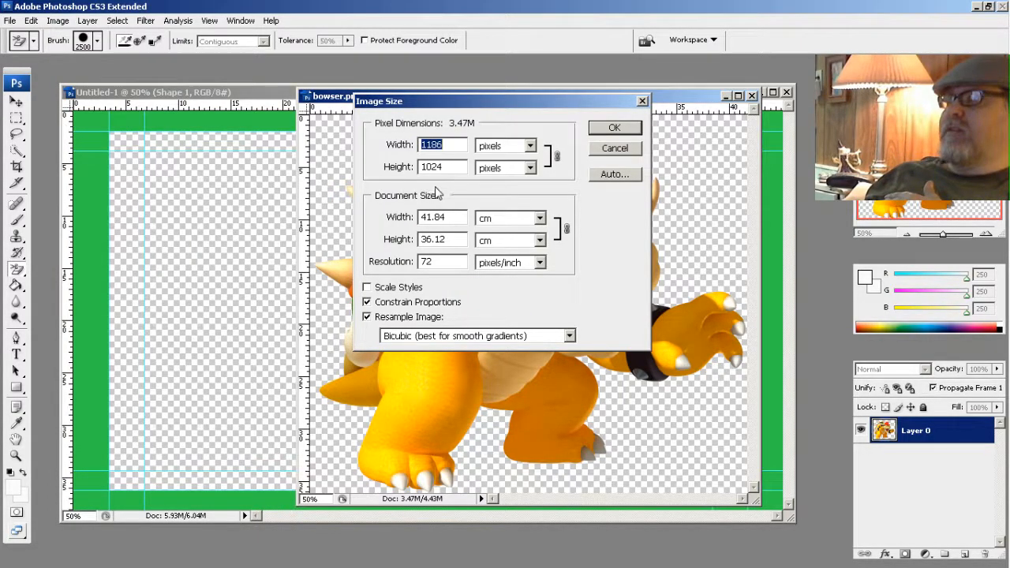
pyautogui.moveTo(446, 166); pyautogui.dragTo(419, 168)
pyautogui.write('250')
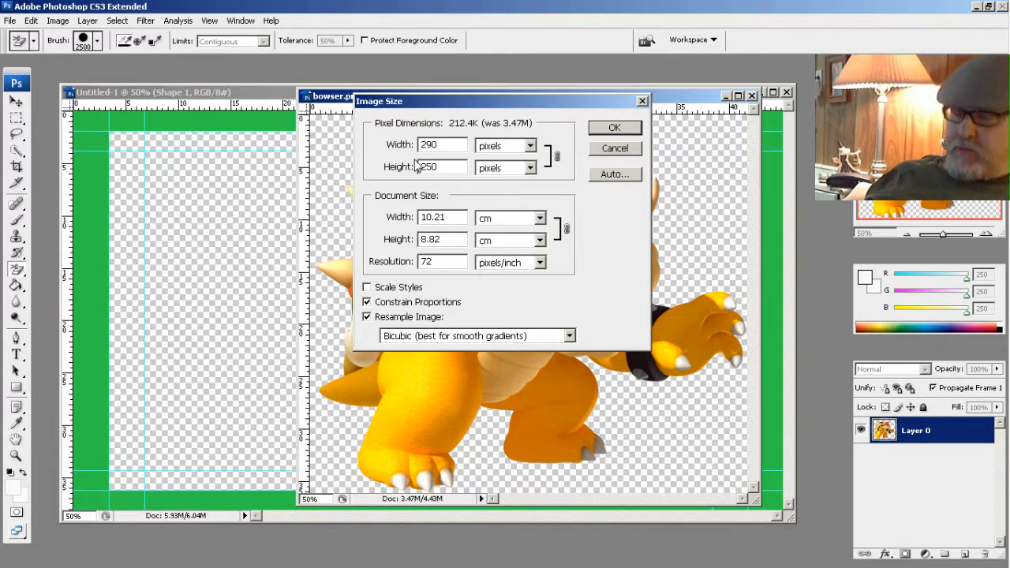
pyautogui.press('BackSpace')
pyautogui.press('BackSpace')
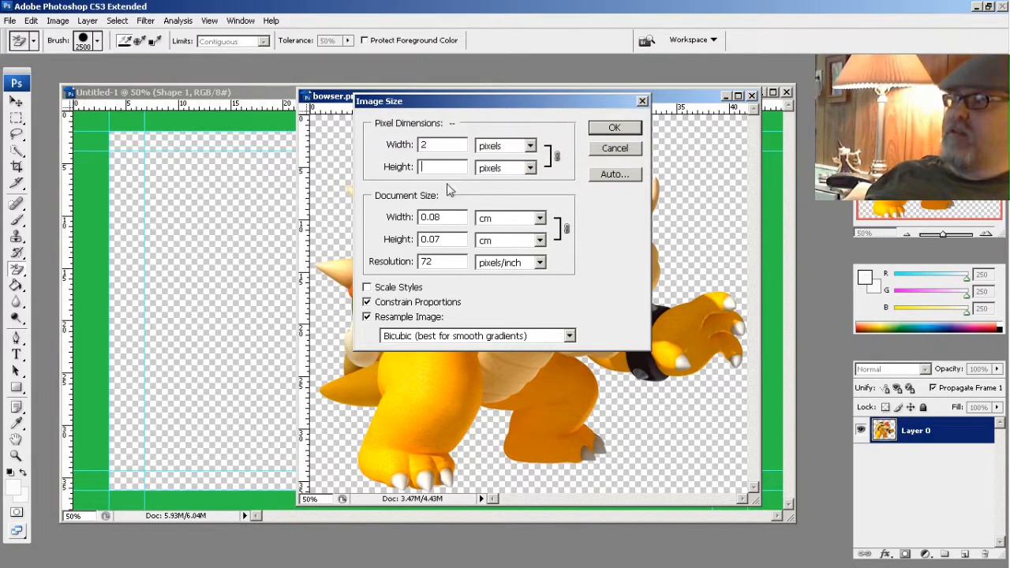
pyautogui.press('BackSpace')
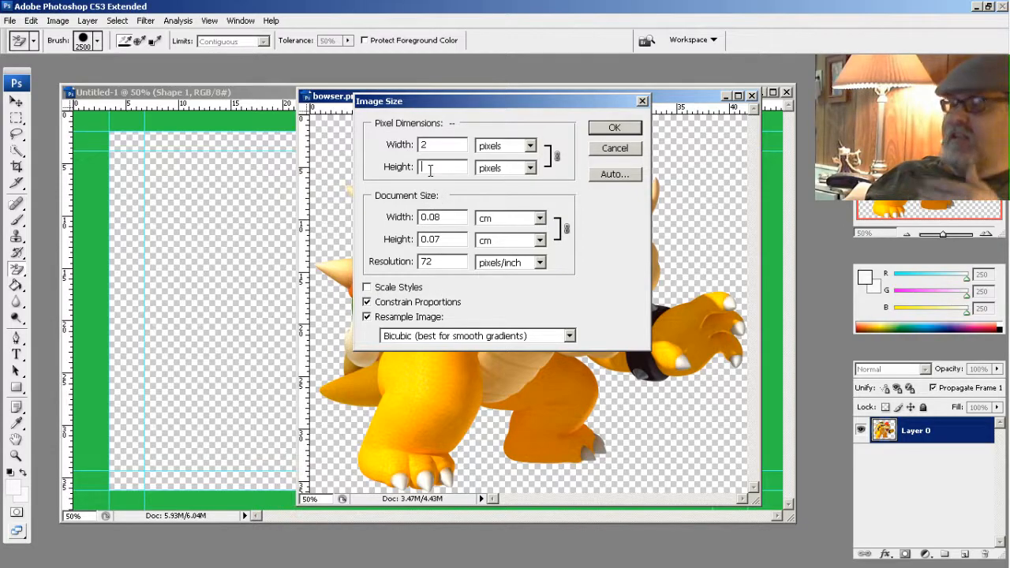
pyautogui.write('3')
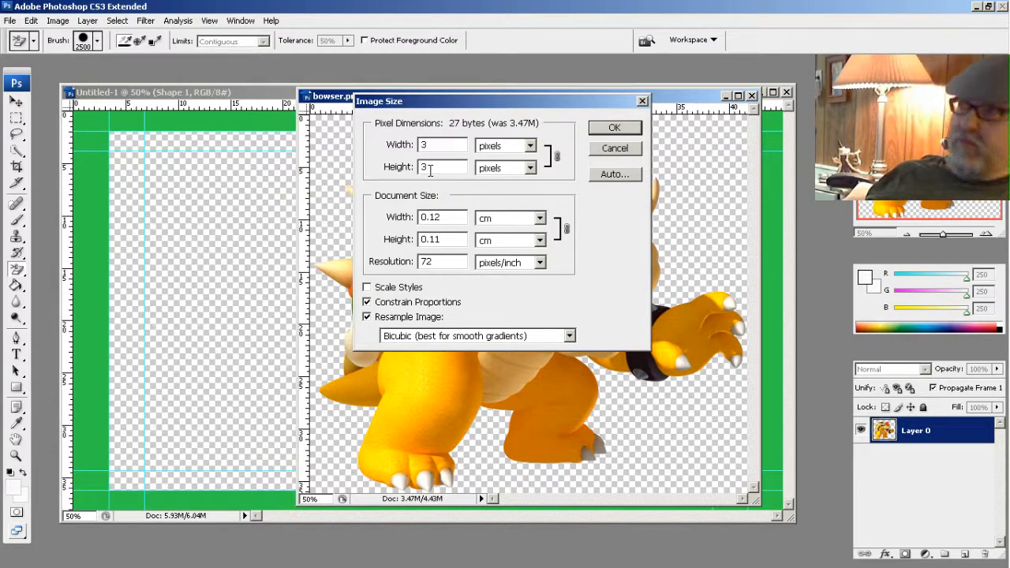
pyautogui.write('0')
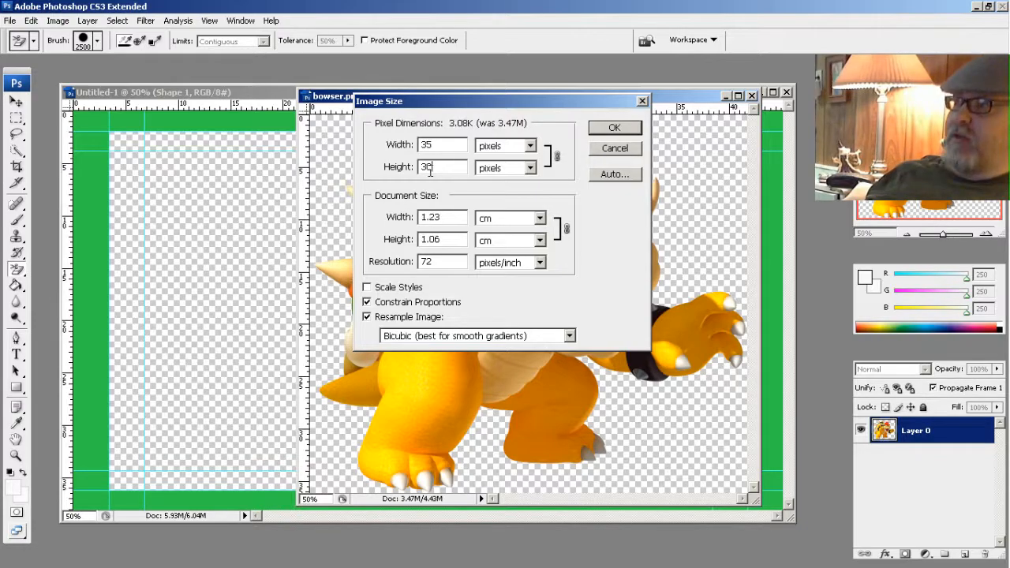
pyautogui.write('0')
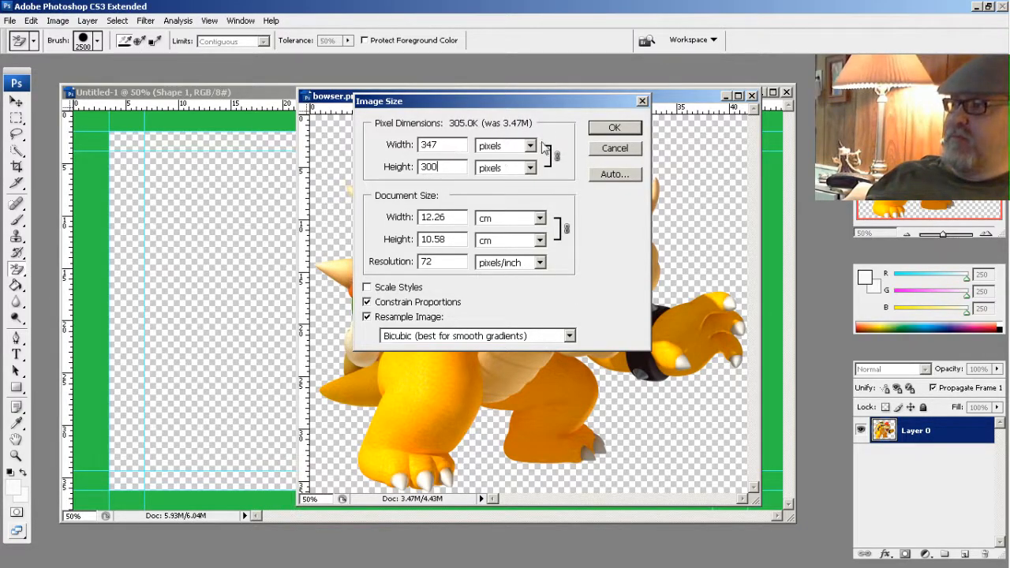
pyautogui.click(613, 128)
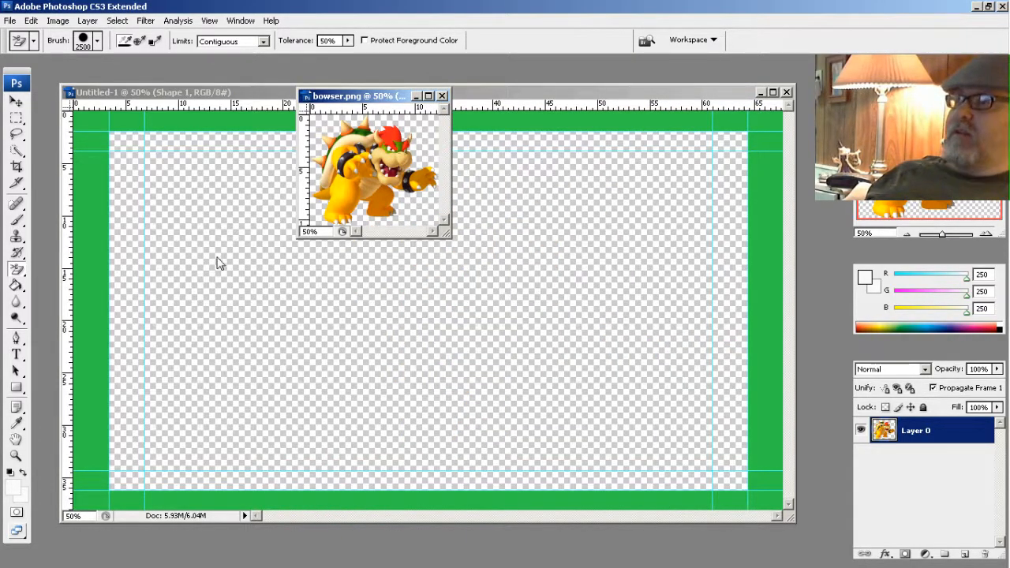
# Copy the resized Bowser into the frame document with the Move tool, placing it in the lower-left part of the transparent center
pyautogui.click(18, 104)
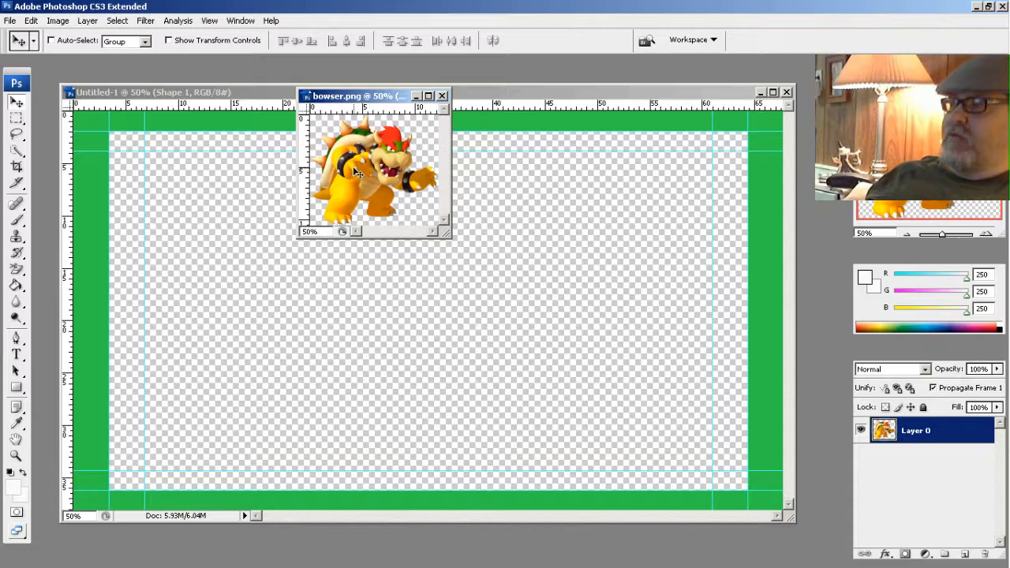
pyautogui.moveTo(363, 168); pyautogui.dragTo(271, 360)
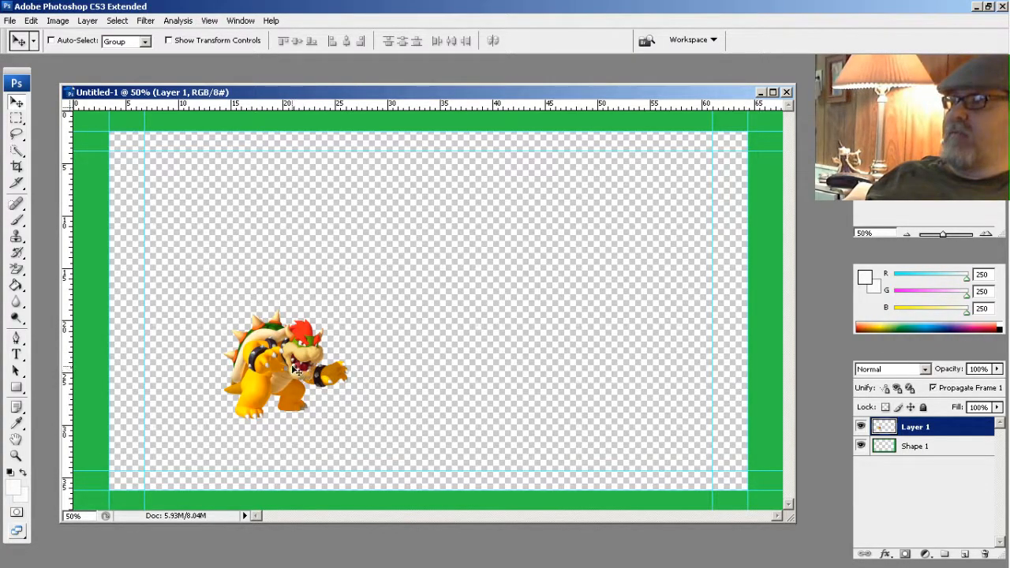
# Move Bowser into the lower-left corner of the frame so he overlaps the green border
pyautogui.moveTo(293, 370); pyautogui.dragTo(152, 433)
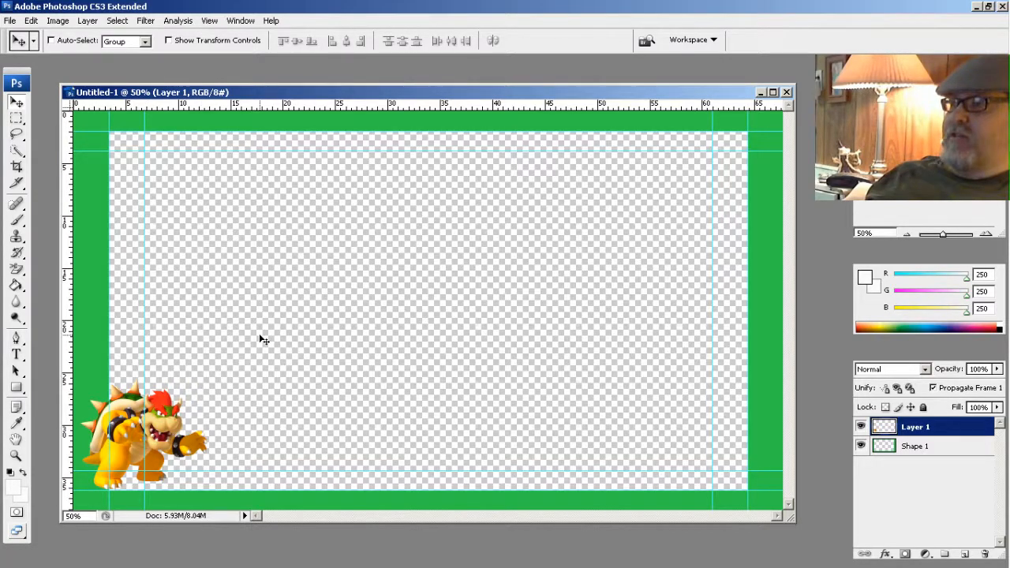
# Open Luigi.png from the Livestreaming folder
pyautogui.click(10, 21)
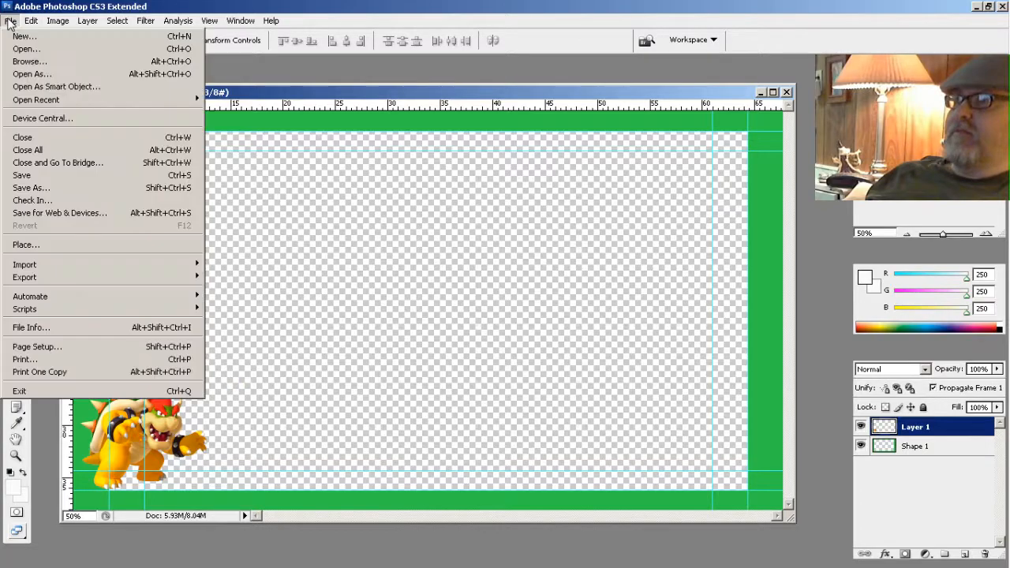
pyautogui.click(26, 49)
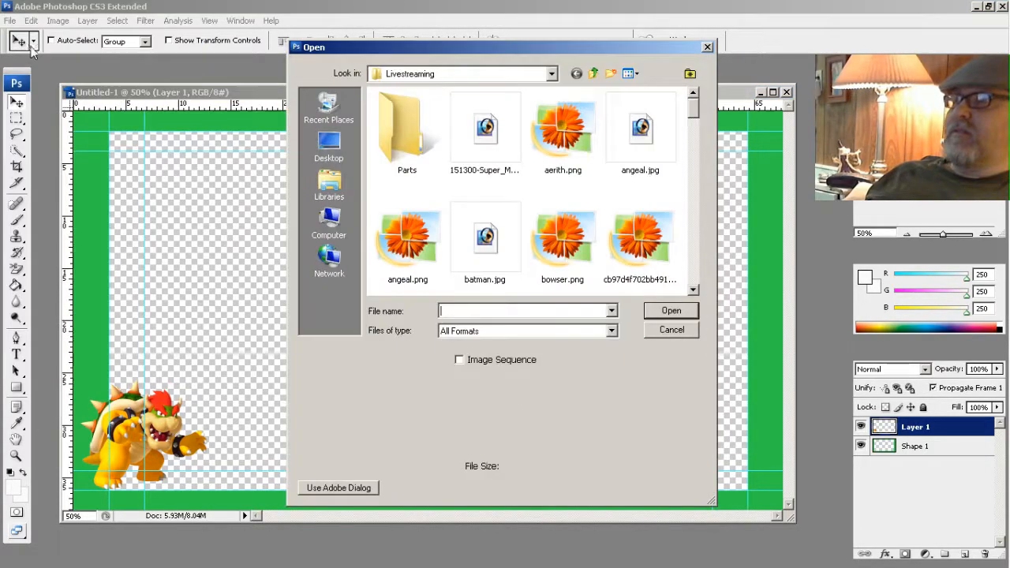
pyautogui.click(694, 290)
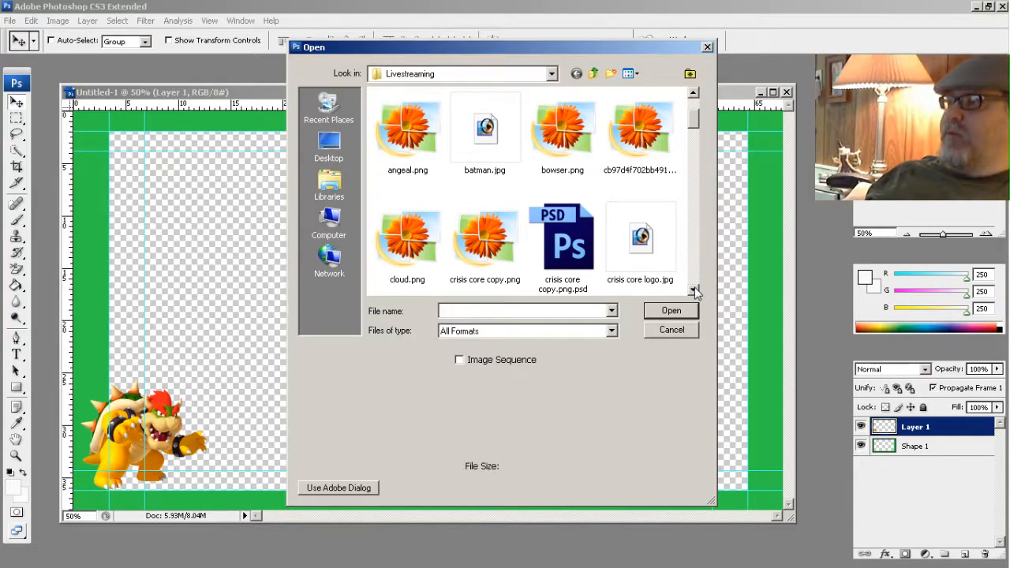
pyautogui.click(693, 289)
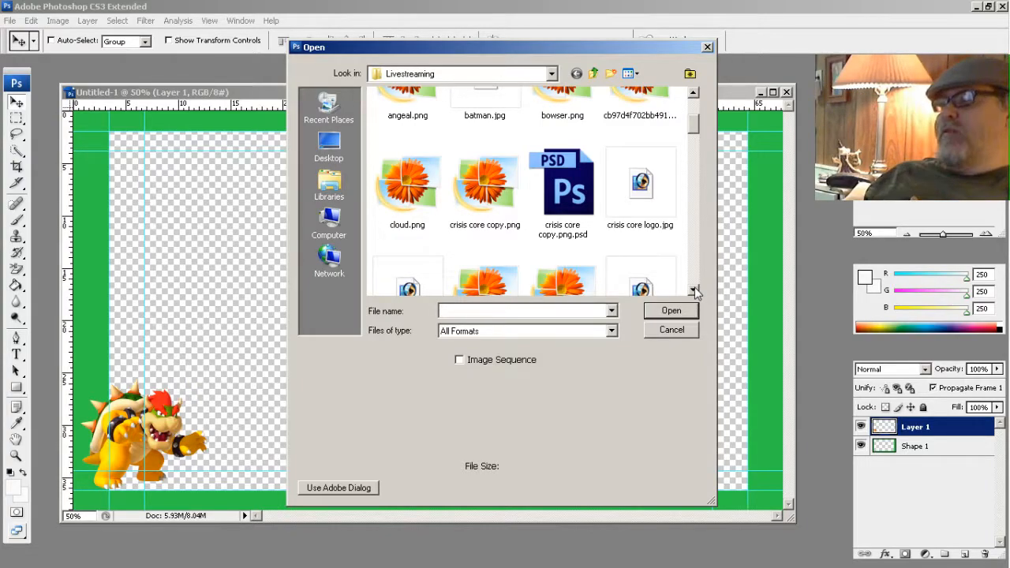
pyautogui.click(694, 290)
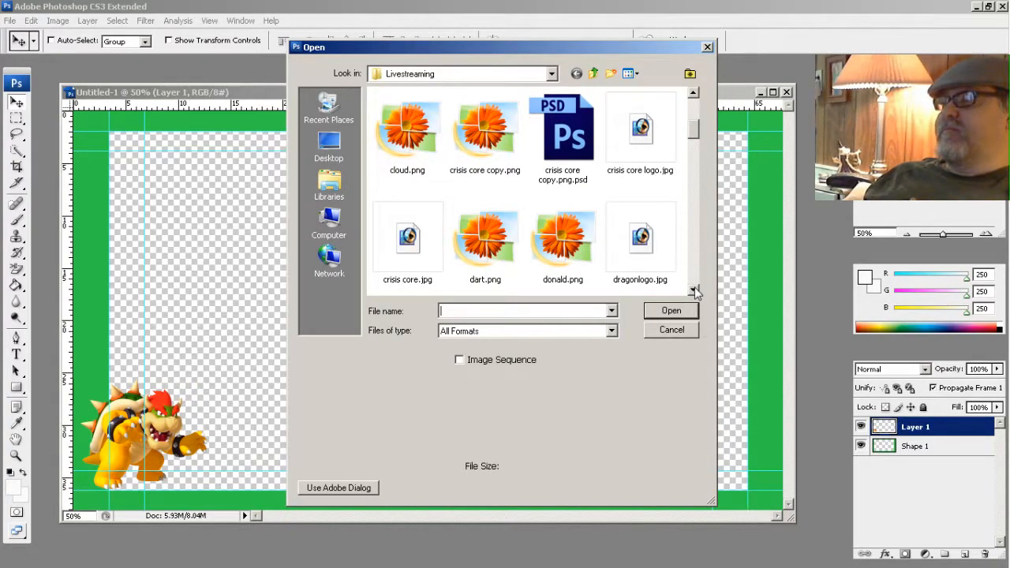
pyautogui.click(694, 290)
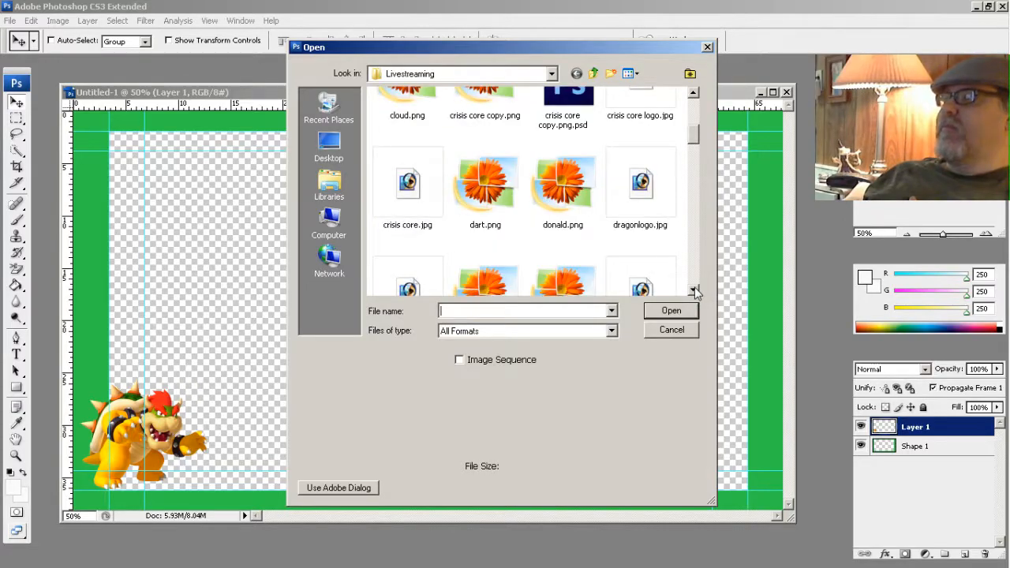
pyautogui.click(695, 290)
pyautogui.click(695, 290)
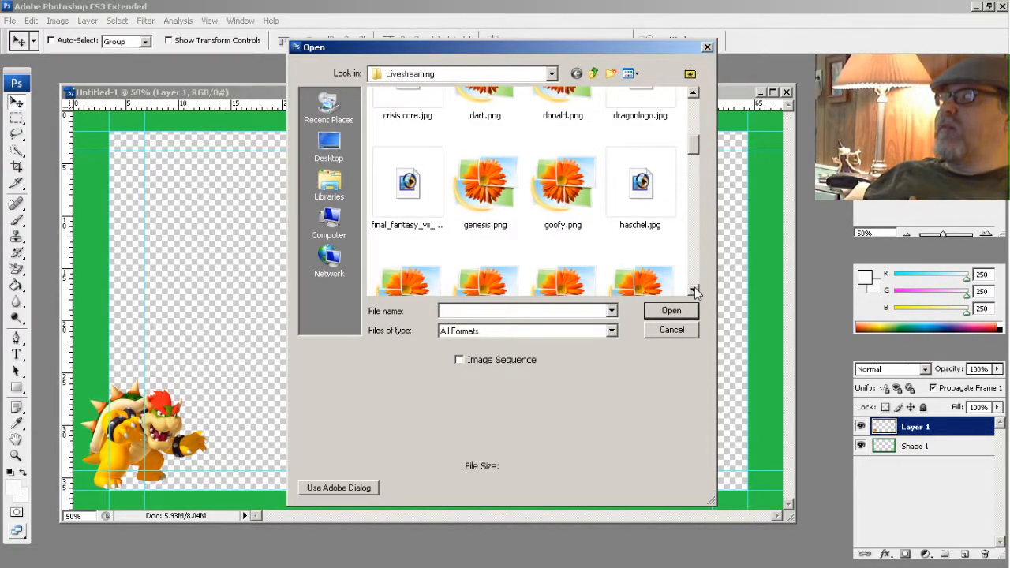
pyautogui.click(694, 290)
pyautogui.click(695, 289)
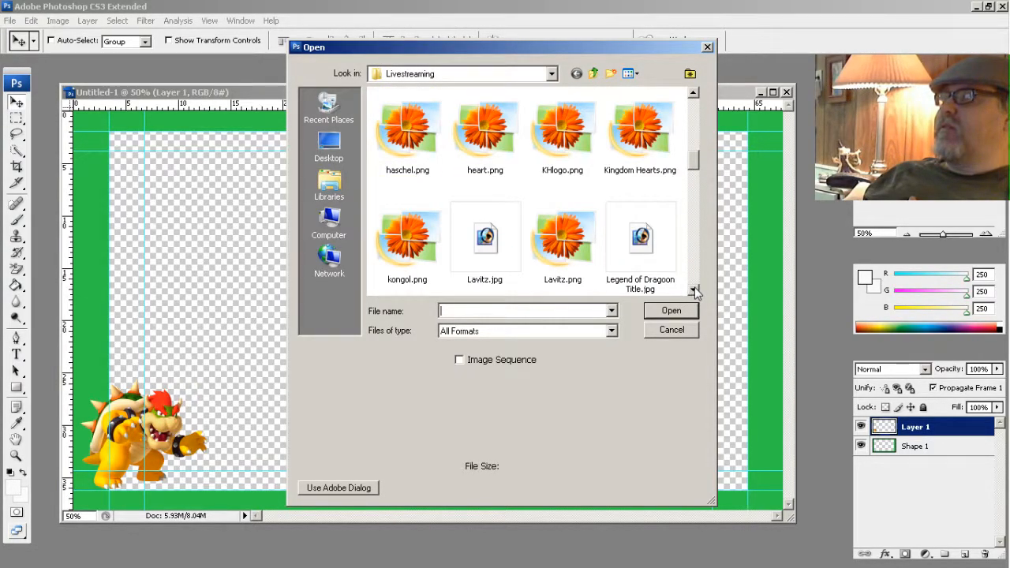
pyautogui.click(694, 290)
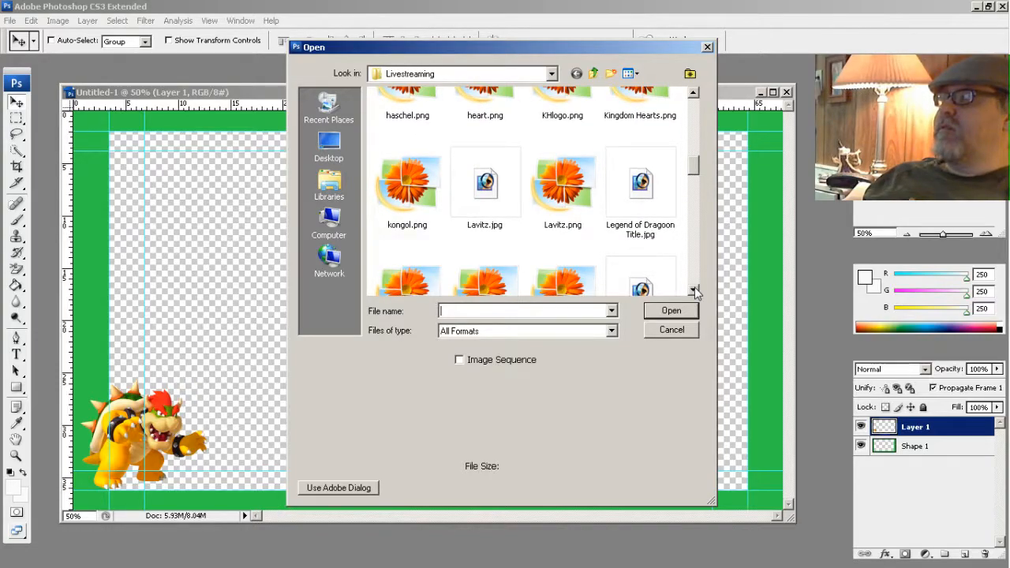
pyautogui.click(695, 290)
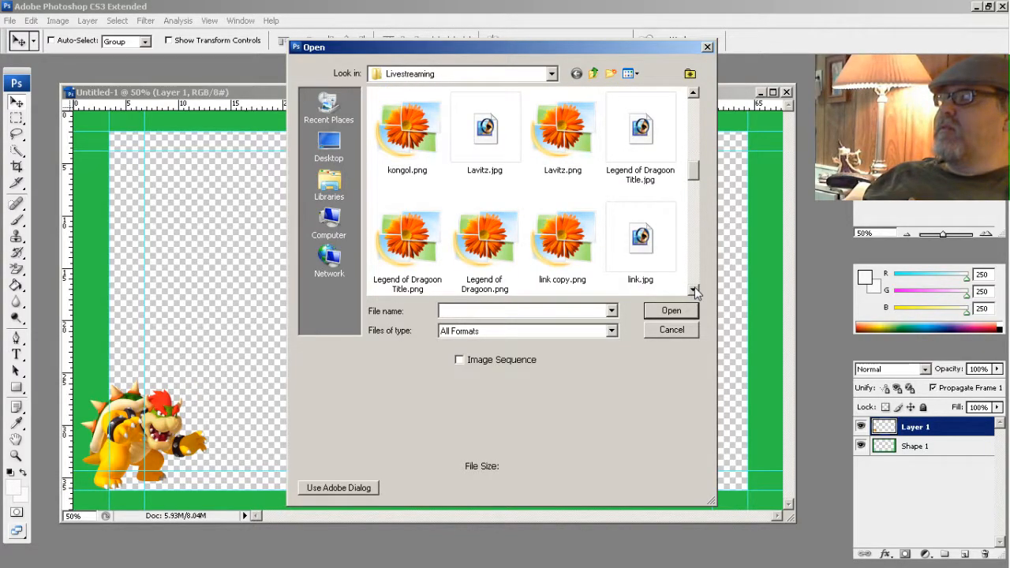
pyautogui.click(694, 290)
pyautogui.click(695, 290)
pyautogui.click(694, 290)
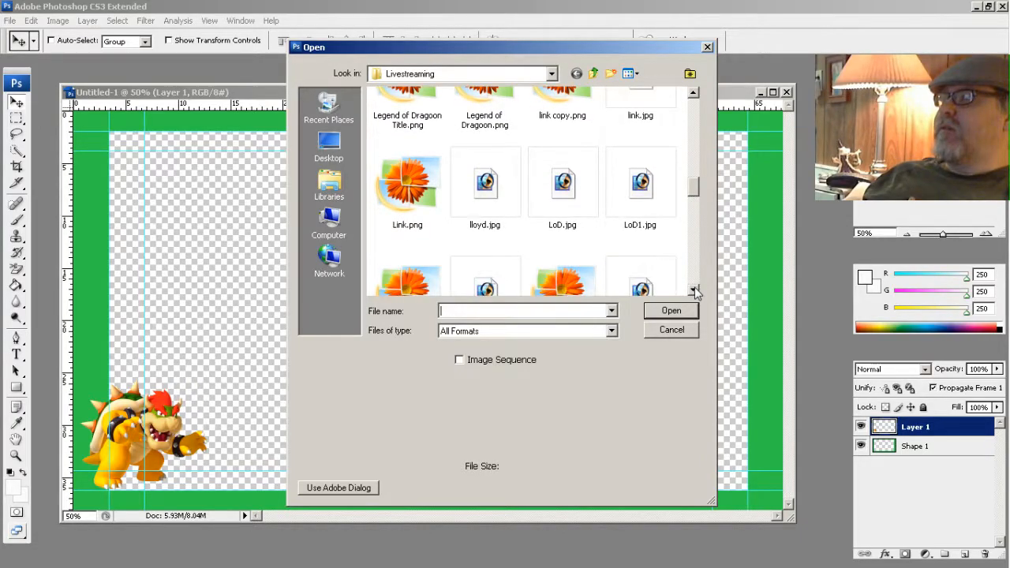
pyautogui.click(695, 290)
pyautogui.click(695, 290)
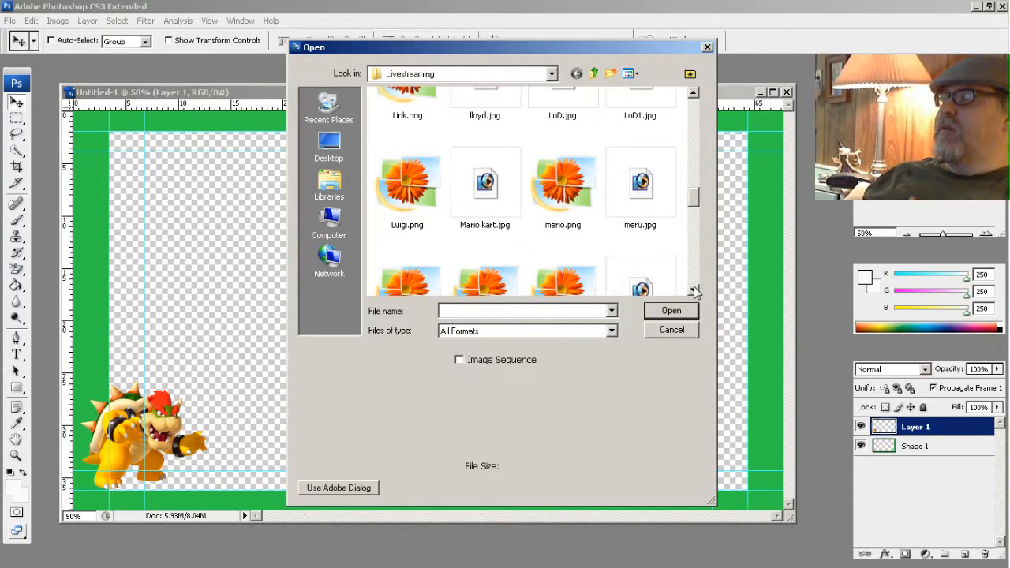
pyautogui.click(422, 193)
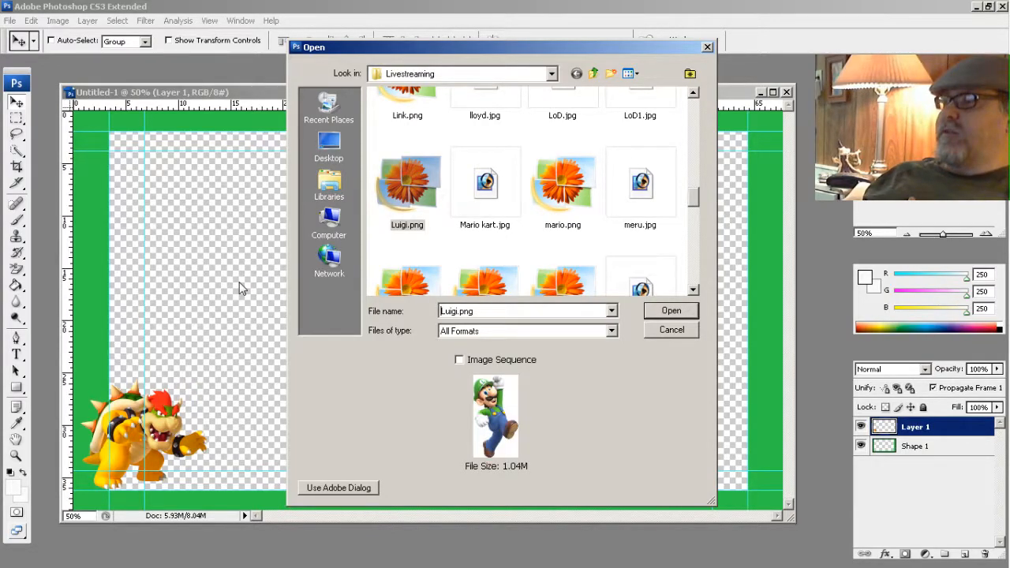
pyautogui.doubleClick(407, 197)
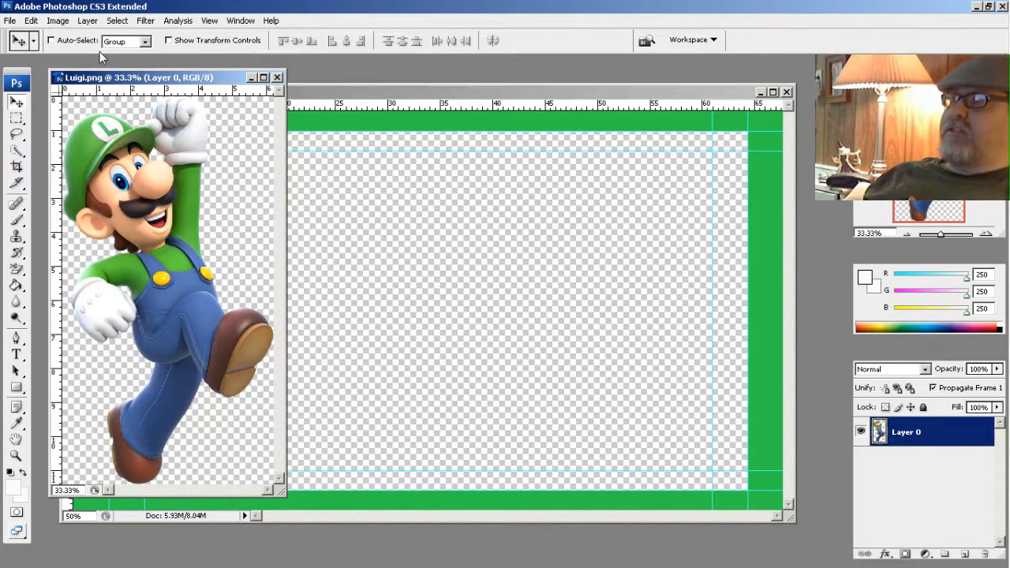
# Resize the Luigi image to a height of 250 pixels with constrained proportions
pyautogui.click(68, 21)
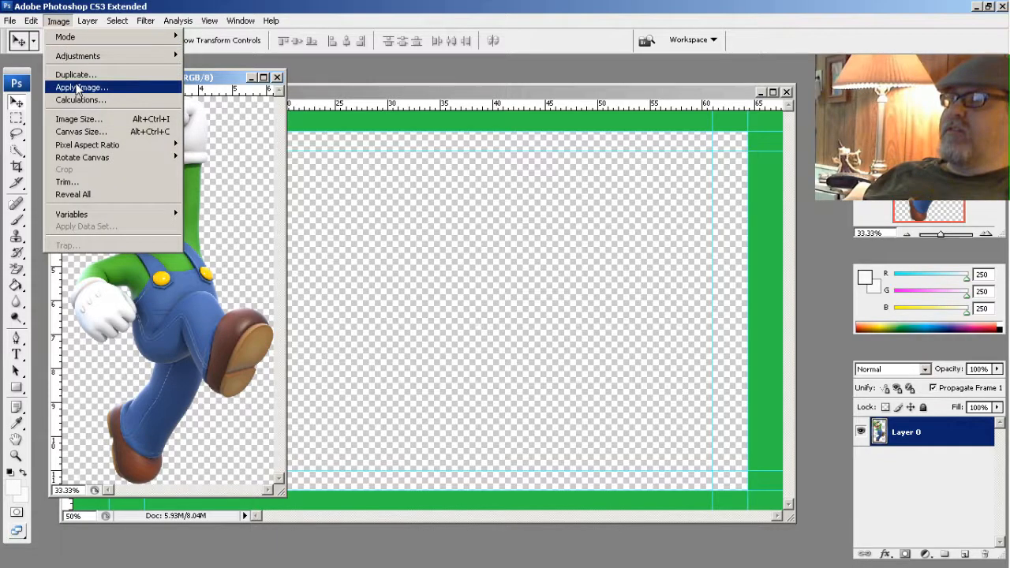
pyautogui.click(89, 119)
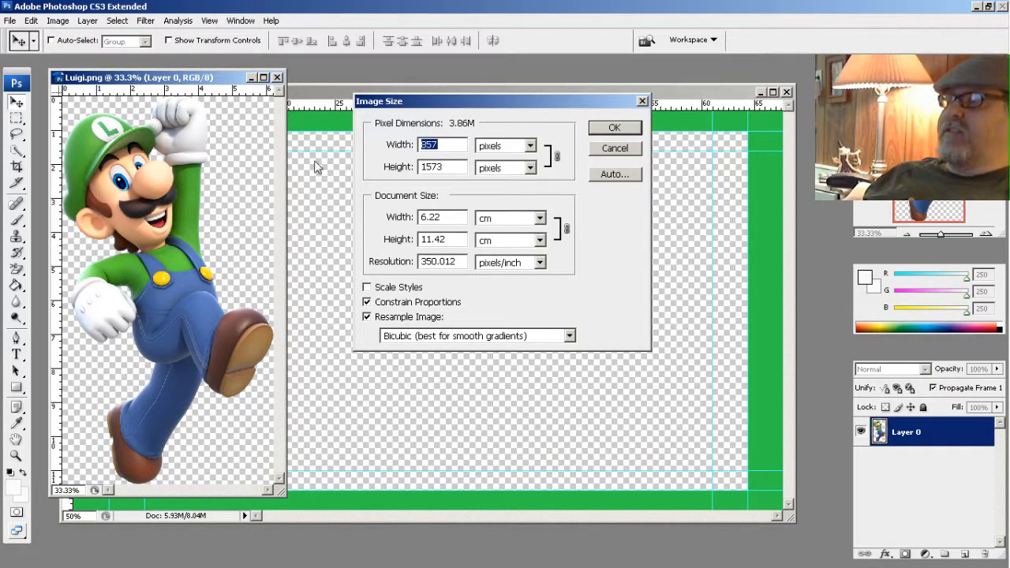
pyautogui.click(448, 169)
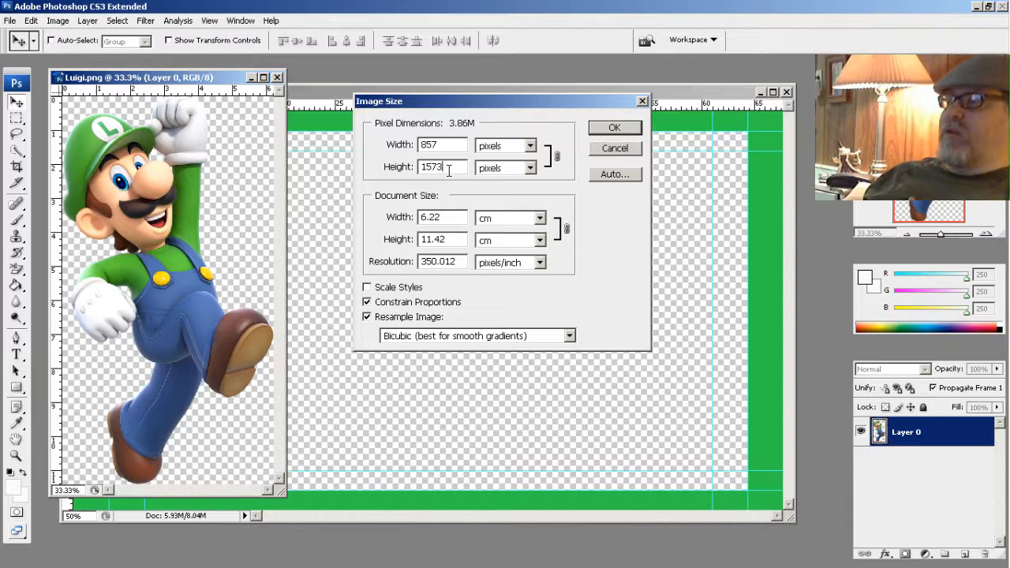
pyautogui.press('BackSpace')
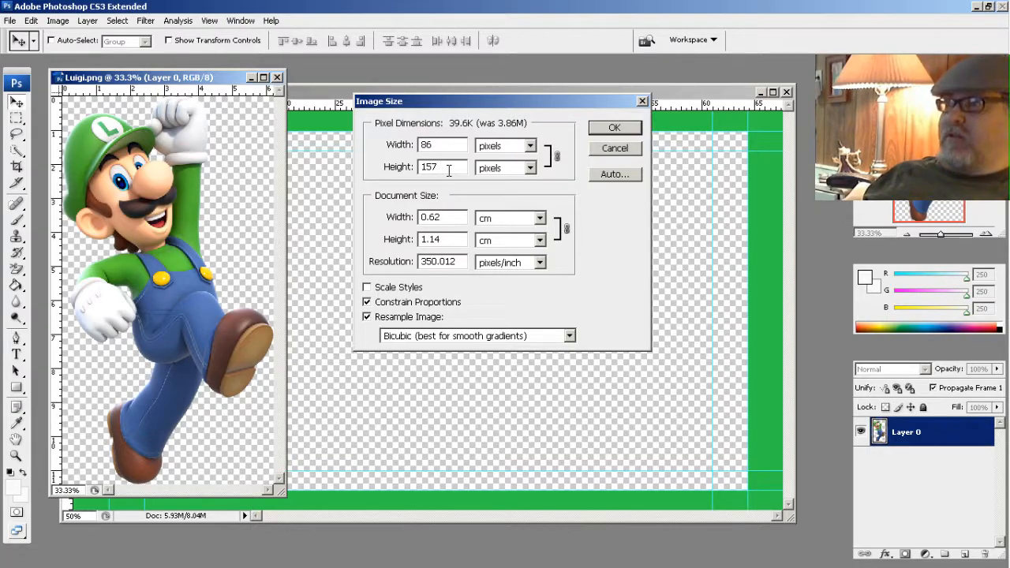
pyautogui.doubleClick(448, 171)
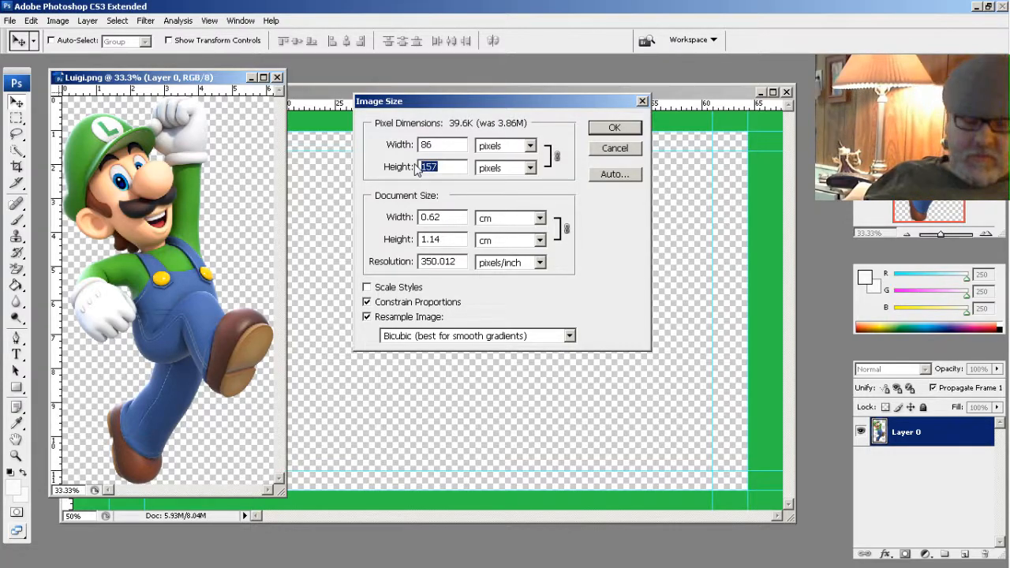
pyautogui.write('250')
pyautogui.click(602, 129)
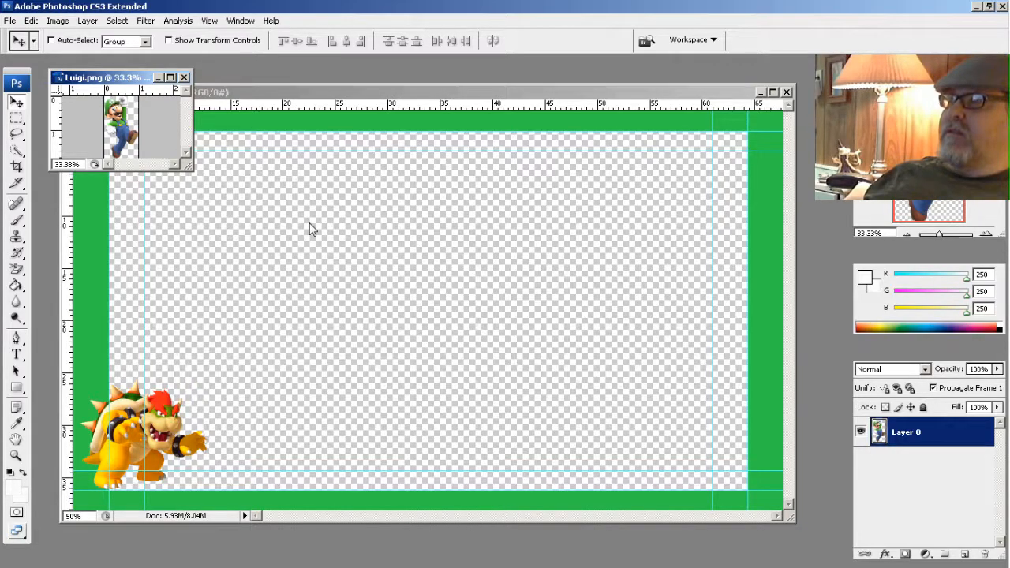
# Resize the Luigi image to a height of 300 pixels and copy it onto the upper-left corner of the frame document
pyautogui.click(58, 20)
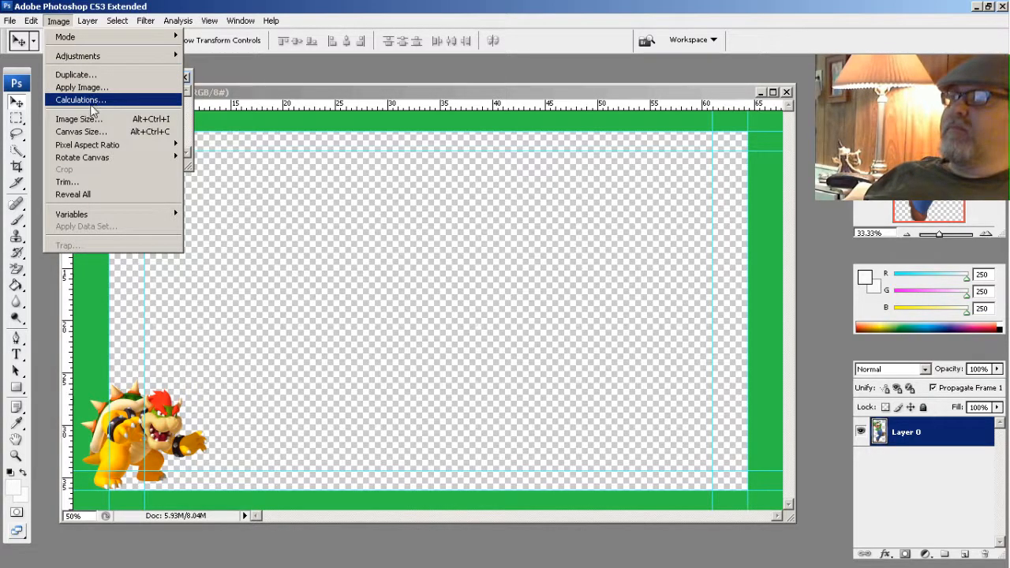
pyautogui.click(88, 119)
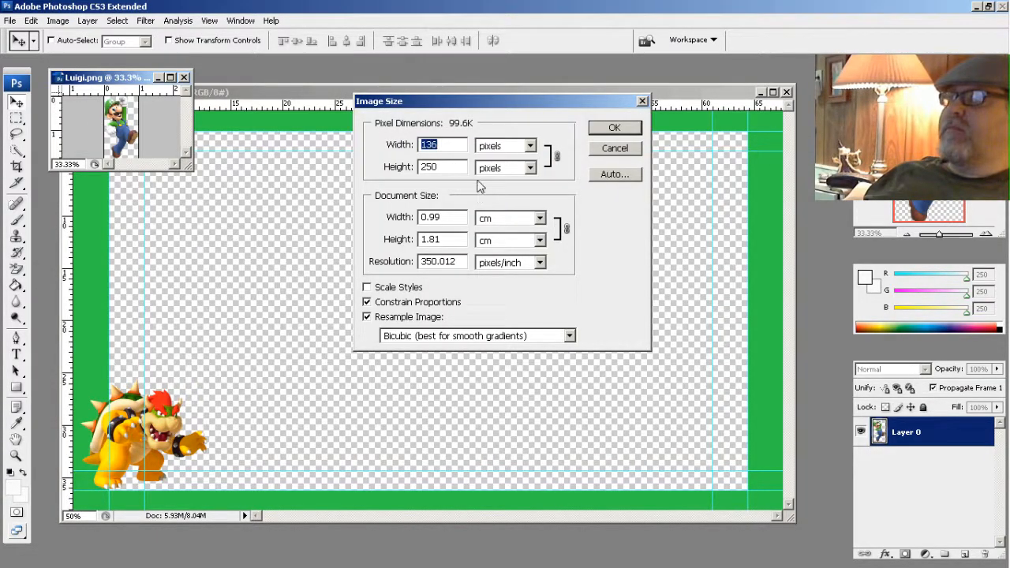
pyautogui.click(459, 167)
pyautogui.press('BackSpace')
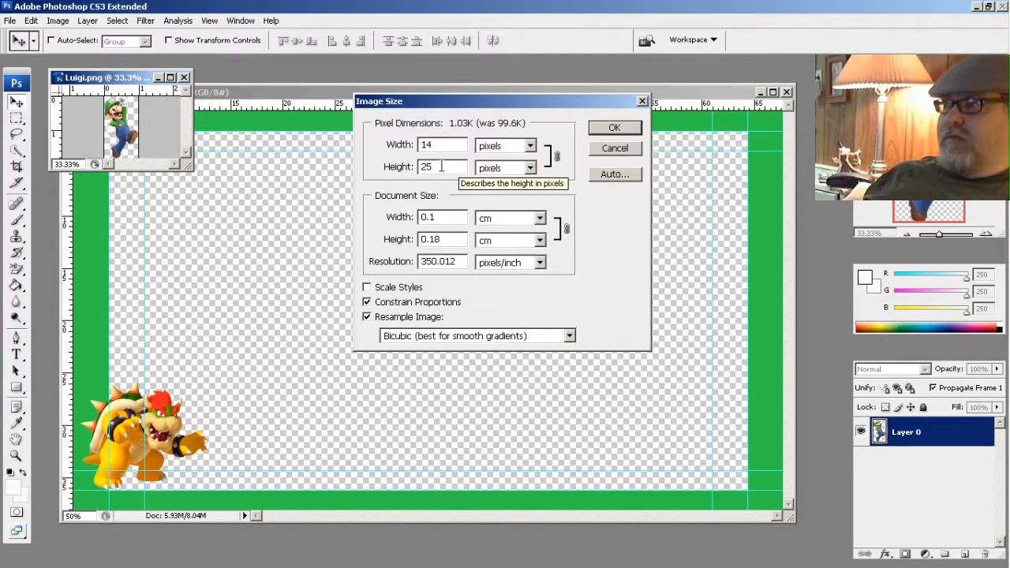
pyautogui.moveTo(434, 169); pyautogui.dragTo(424, 170)
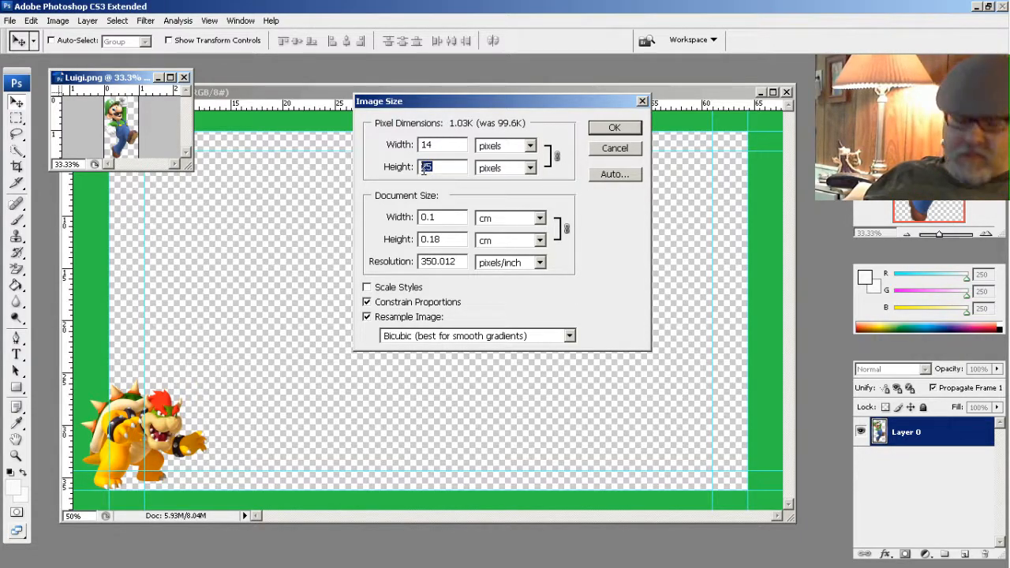
pyautogui.write('30')
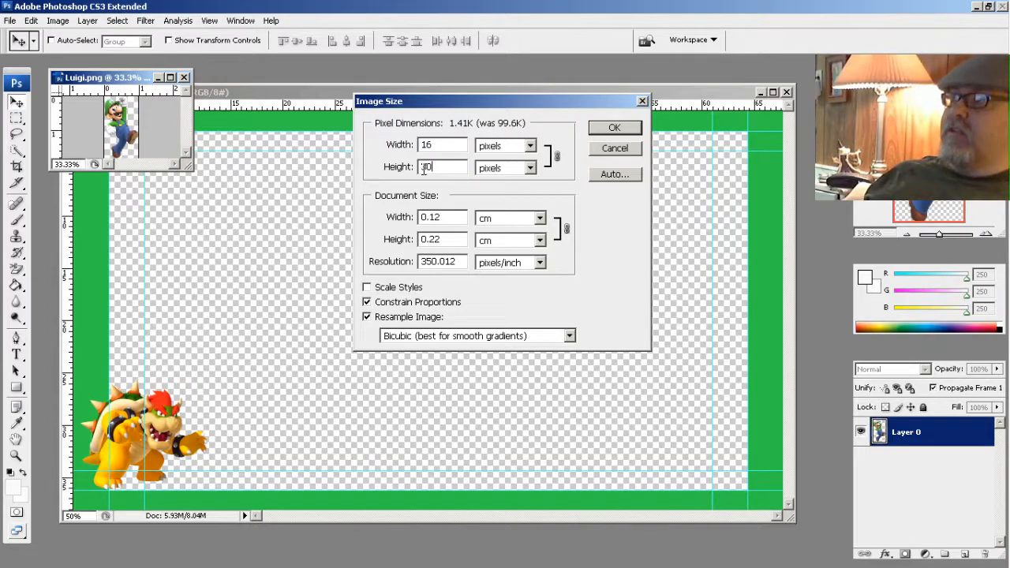
pyautogui.write('0')
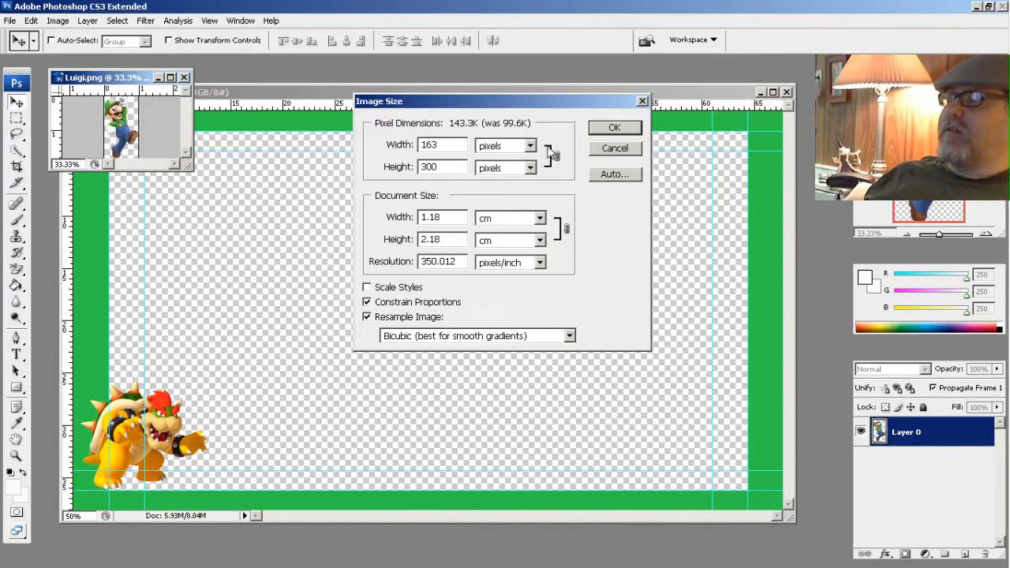
pyautogui.click(612, 128)
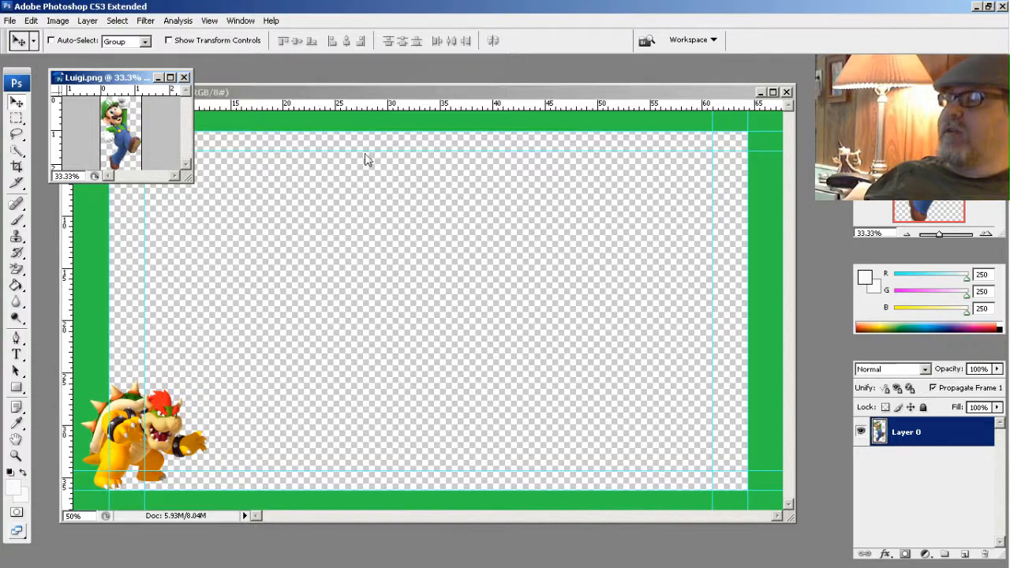
pyautogui.moveTo(120, 132); pyautogui.dragTo(124, 187)
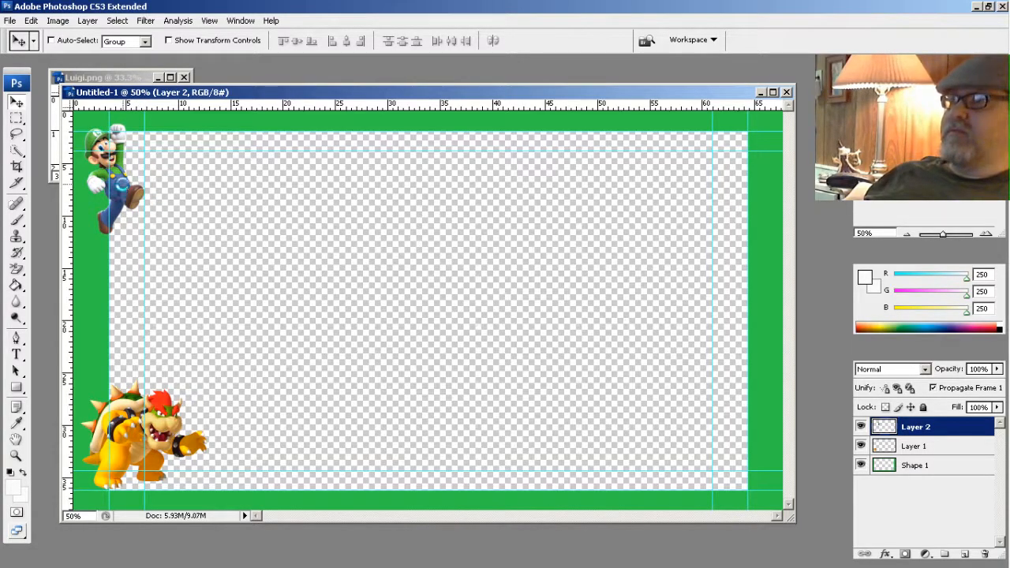
# Open mario.png from the Livestreaming folder and move its window over the right part of the frame document, clear of Luigi and Bowser
pyautogui.click(9, 20)
pyautogui.moveTo(31, 21)
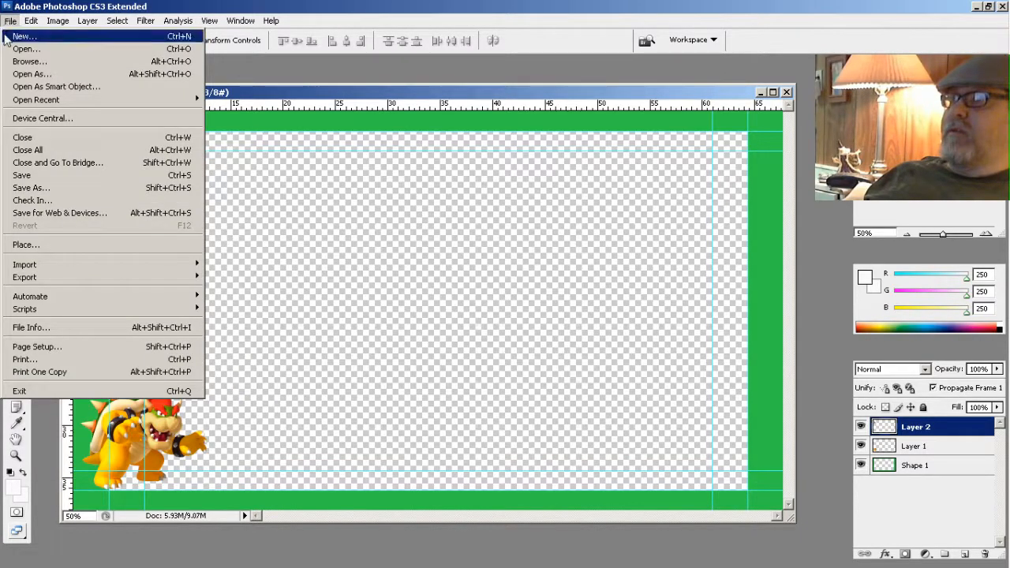
pyautogui.click(17, 54)
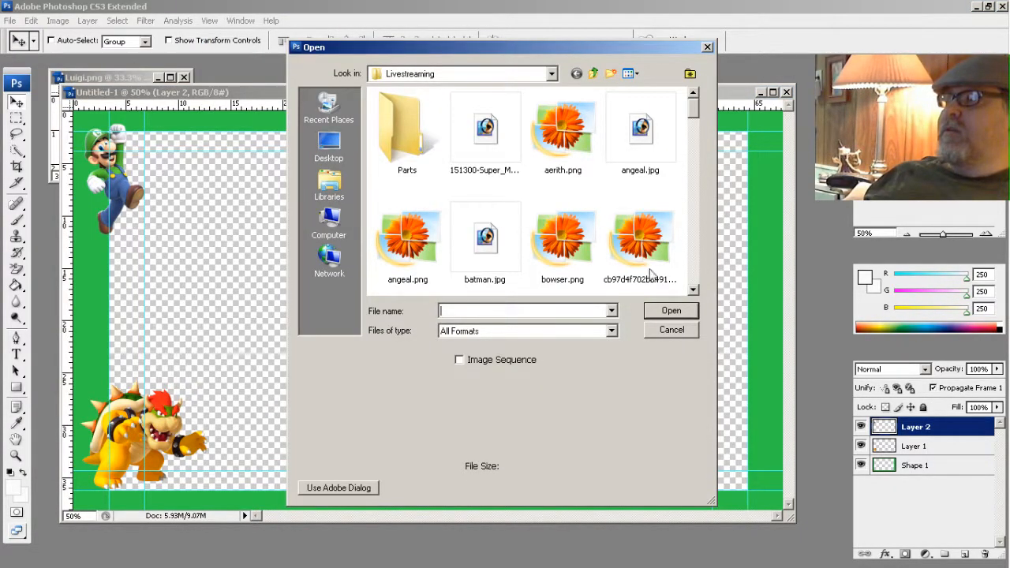
pyautogui.moveTo(694, 290); pyautogui.dragTo(696, 291)
pyautogui.doubleClick(570, 189)
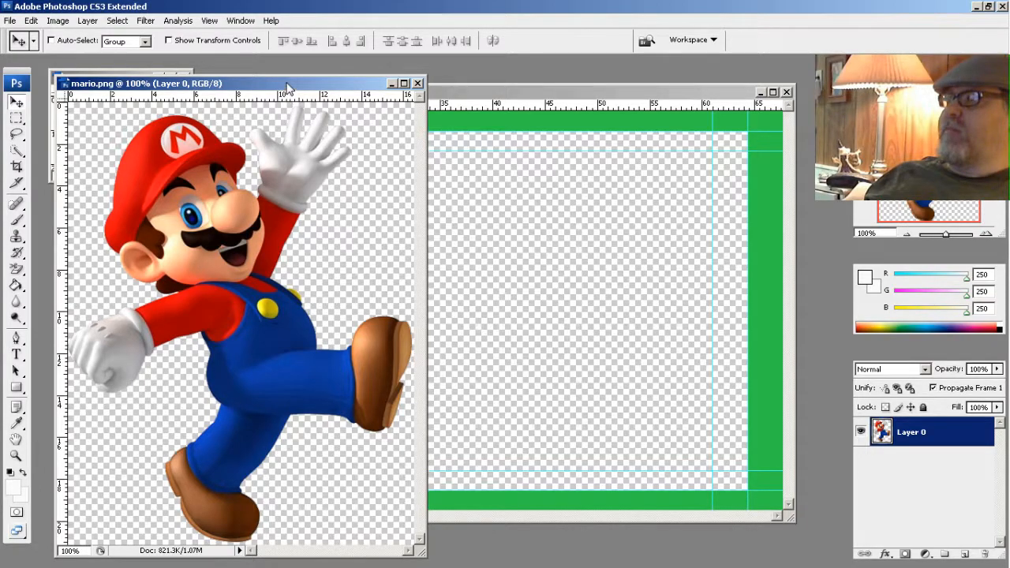
pyautogui.click(468, 90)
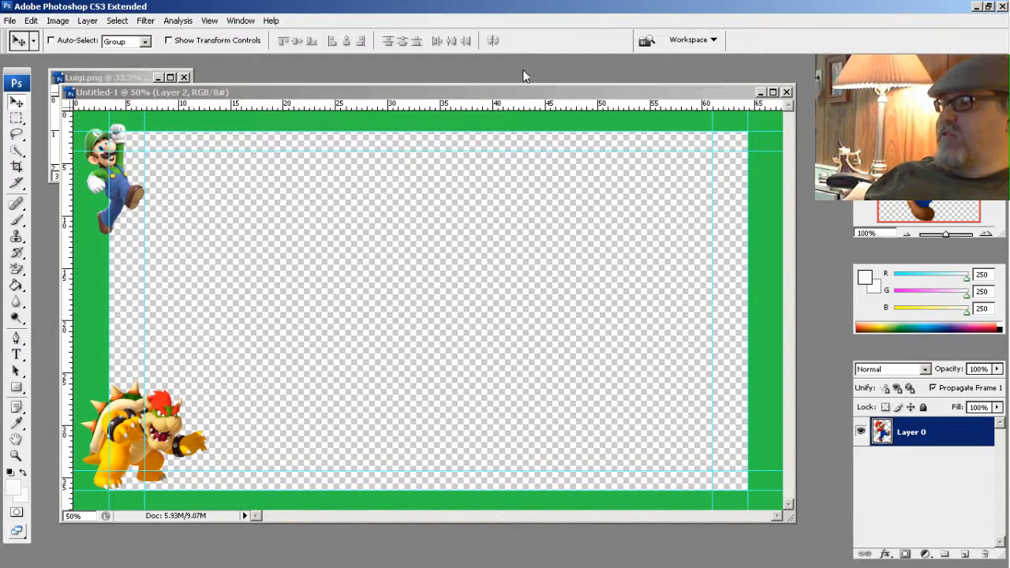
pyautogui.click(575, 68)
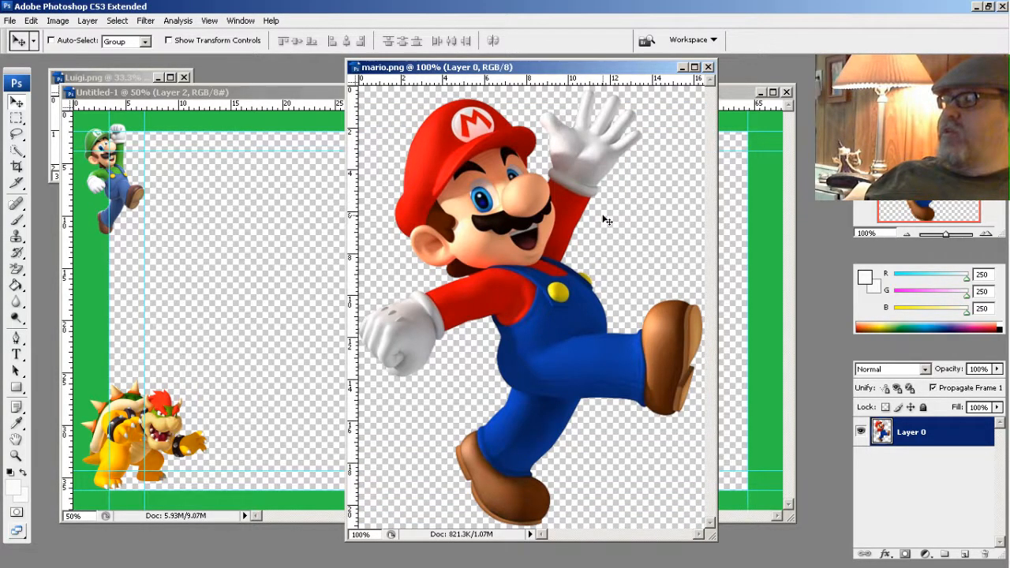
# Try a vertical flip of the mario.png canvas and undo it
pyautogui.click(59, 21)
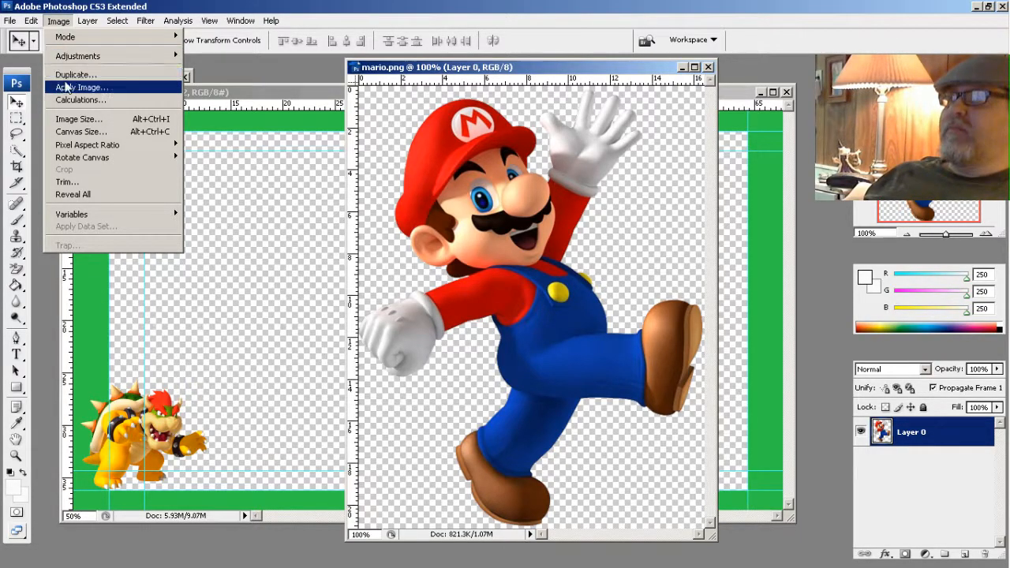
pyautogui.moveTo(86, 158)
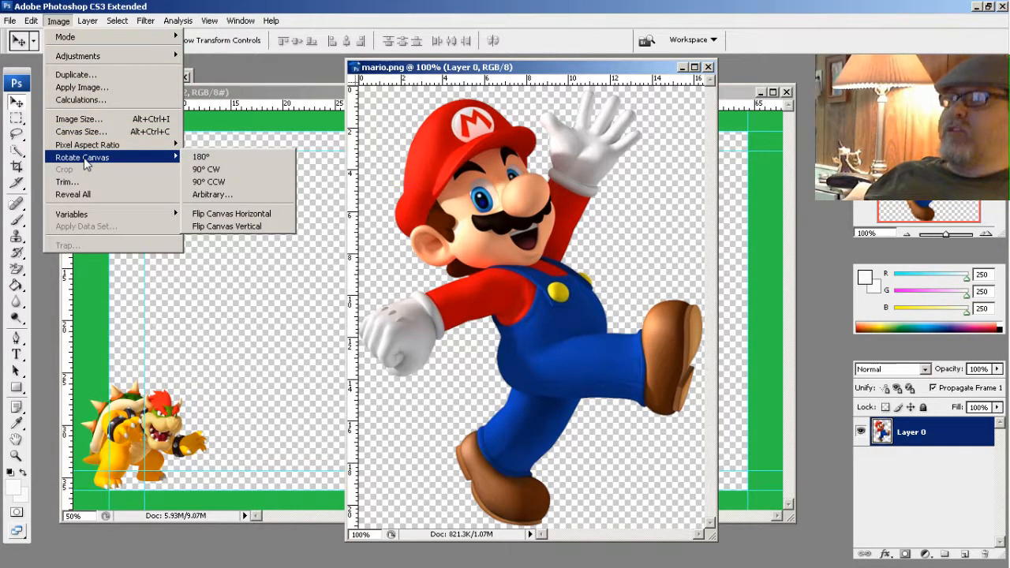
pyautogui.click(234, 226)
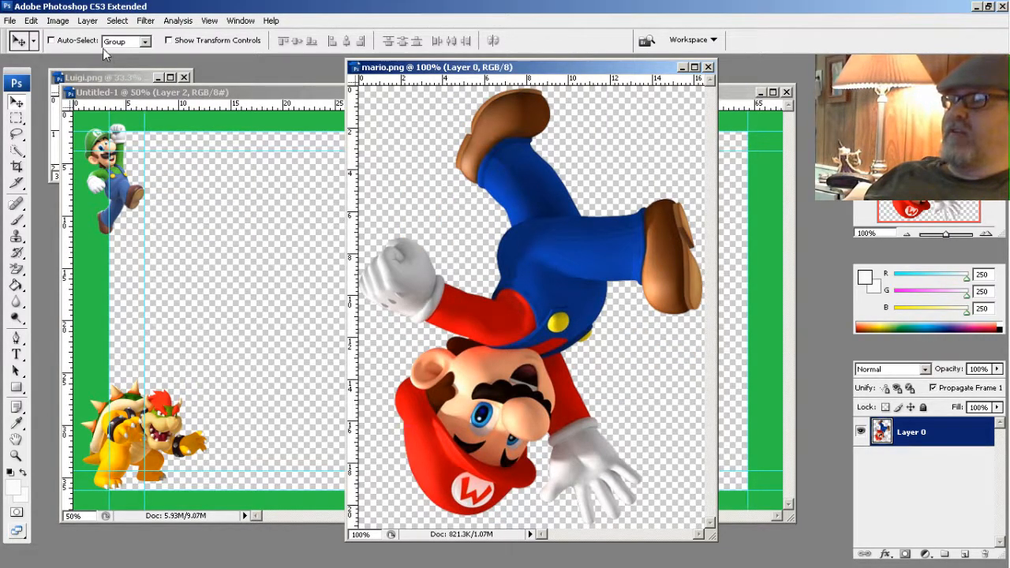
pyautogui.click(32, 21)
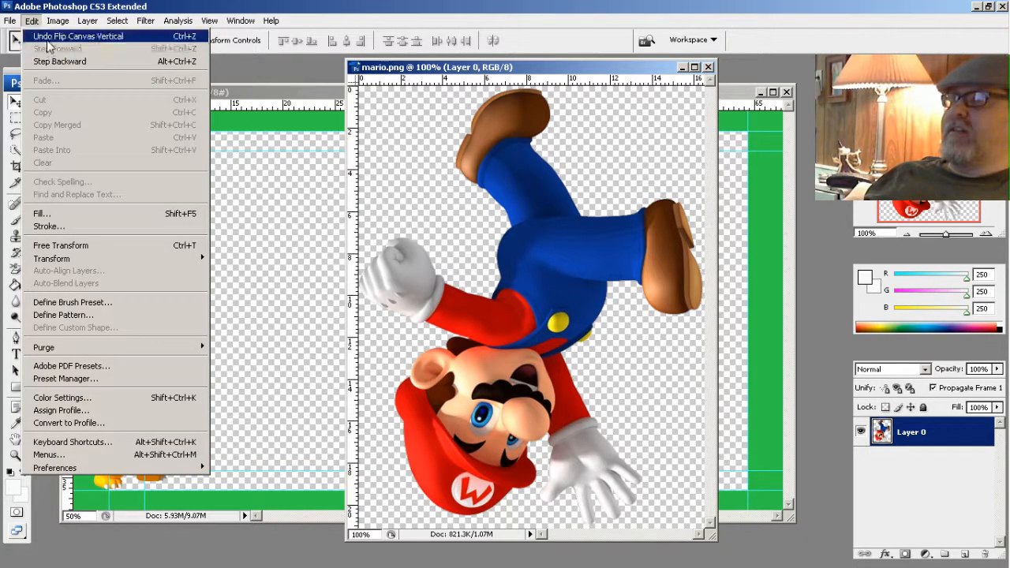
pyautogui.click(47, 38)
# Flip the mario.png canvas horizontally
pyautogui.click(33, 21)
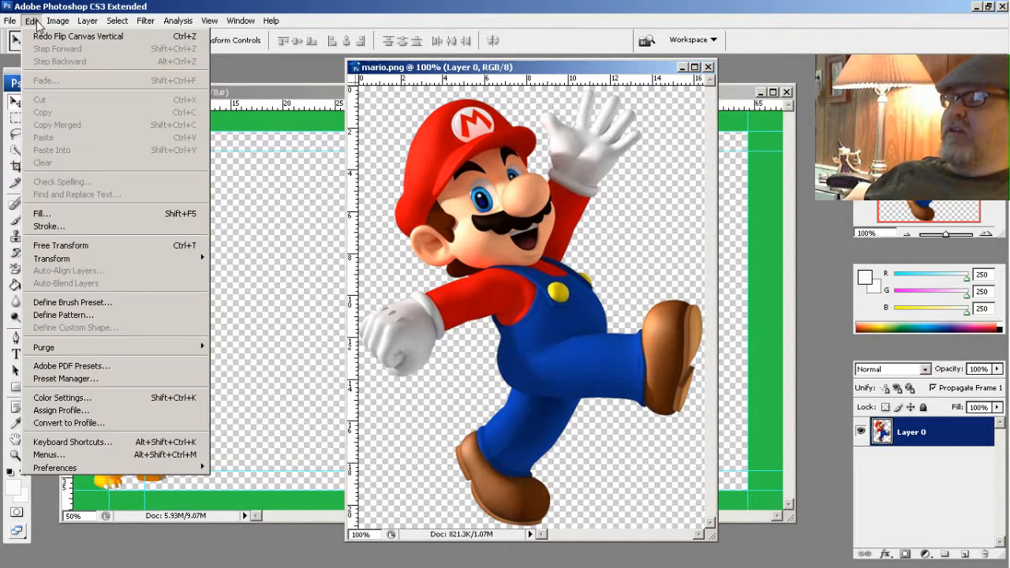
pyautogui.moveTo(57, 20)
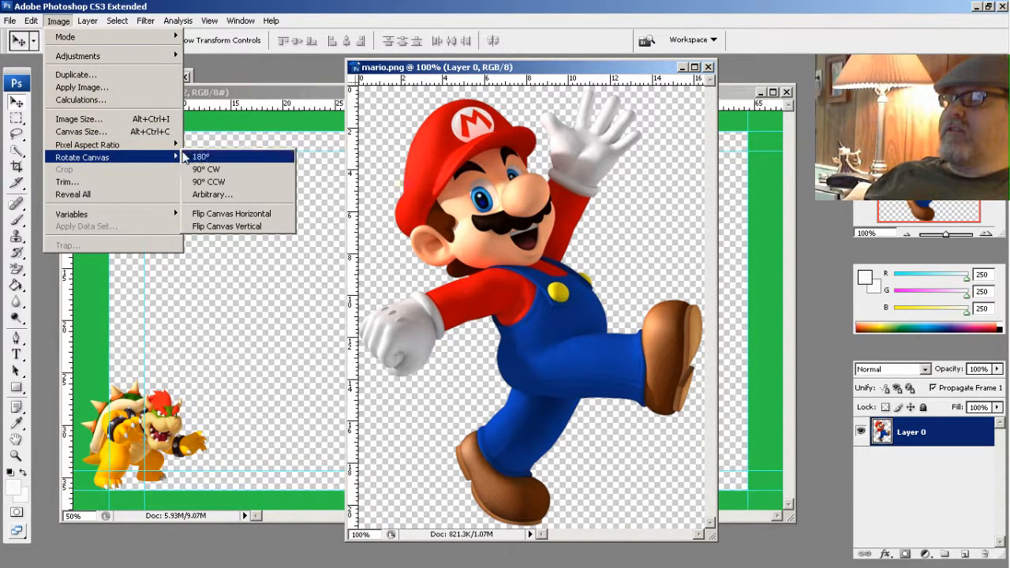
pyautogui.click(220, 221)
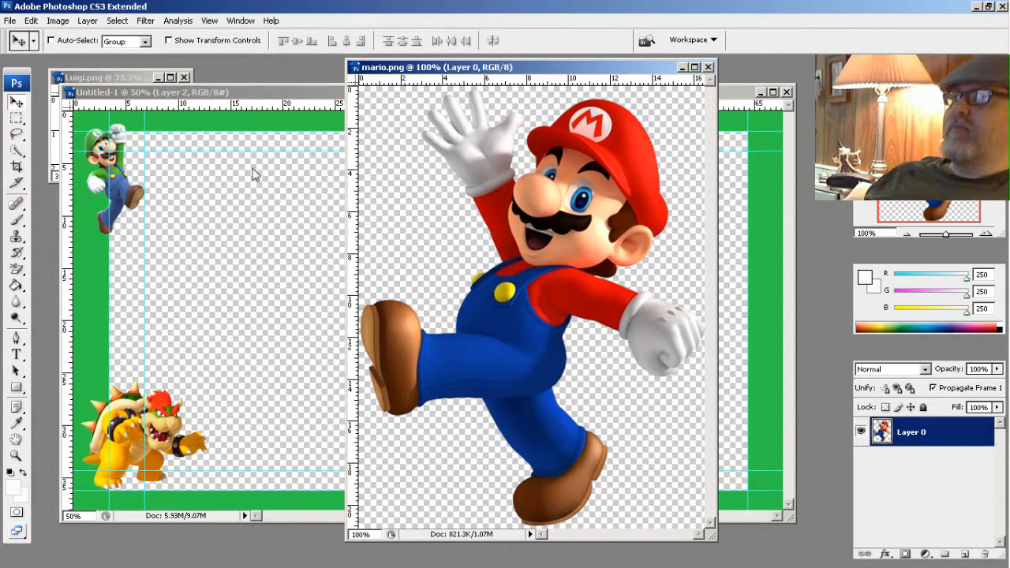
# Resize the Mario image to a height of 275 pixels with constrained proportions
pyautogui.click(63, 21)
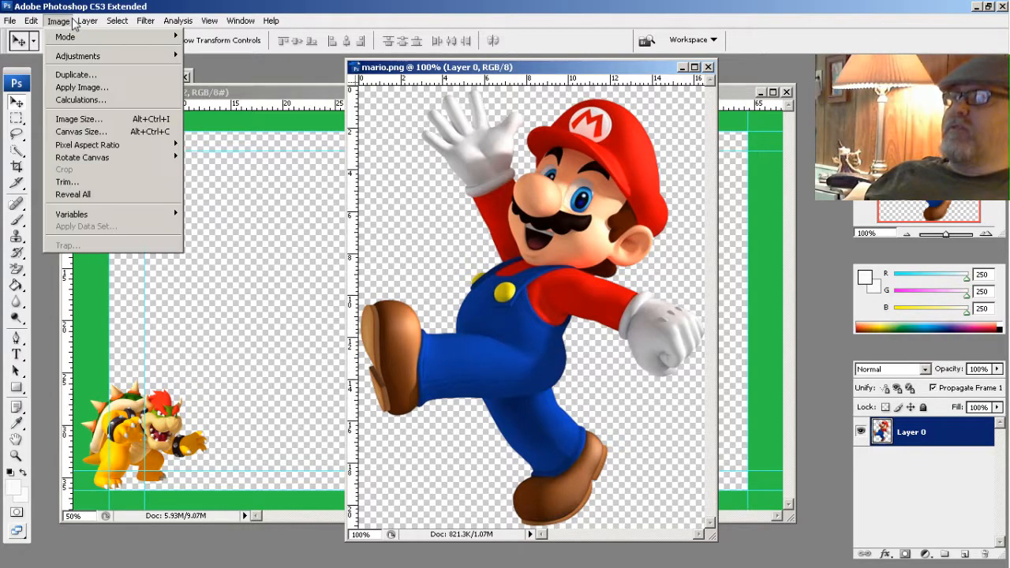
pyautogui.click(76, 119)
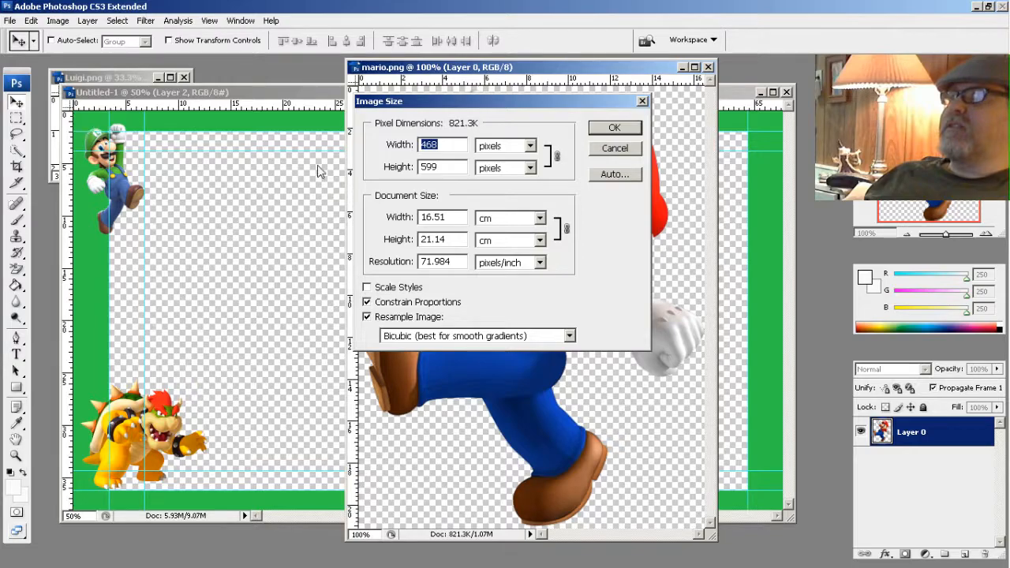
pyautogui.click(443, 166)
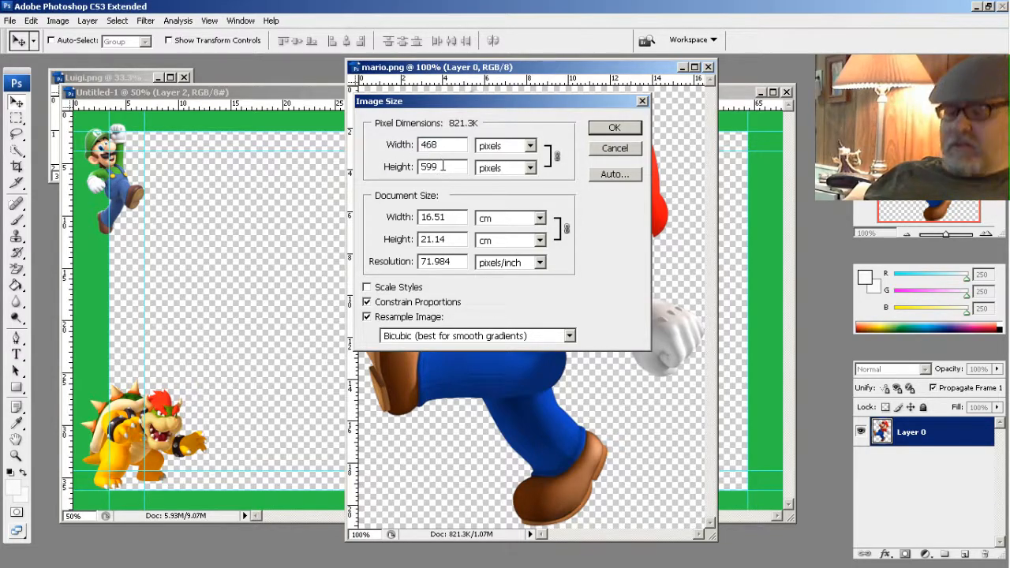
pyautogui.press('BackSpace')
pyautogui.click(410, 169)
pyautogui.write('2')
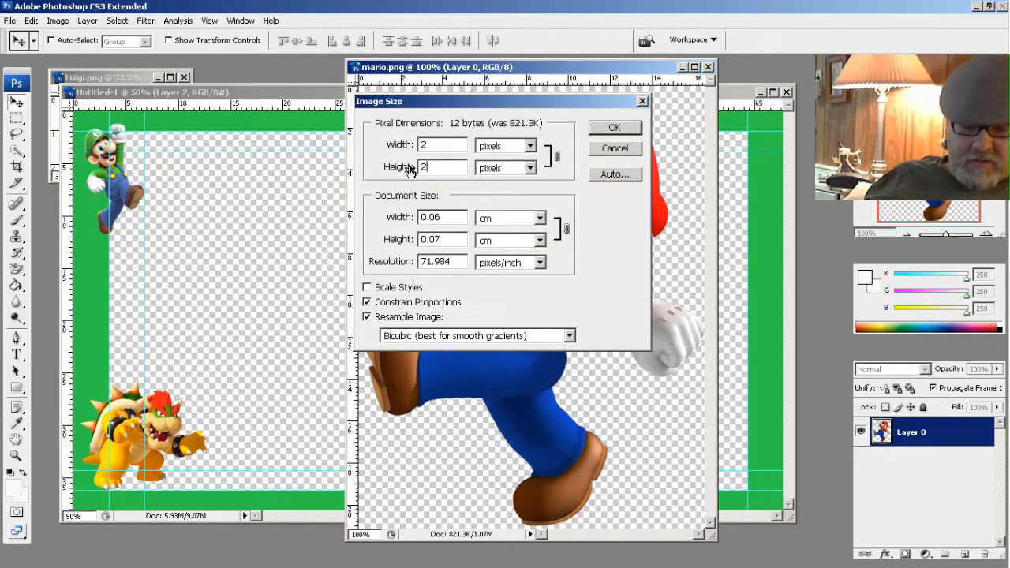
pyautogui.write('70')
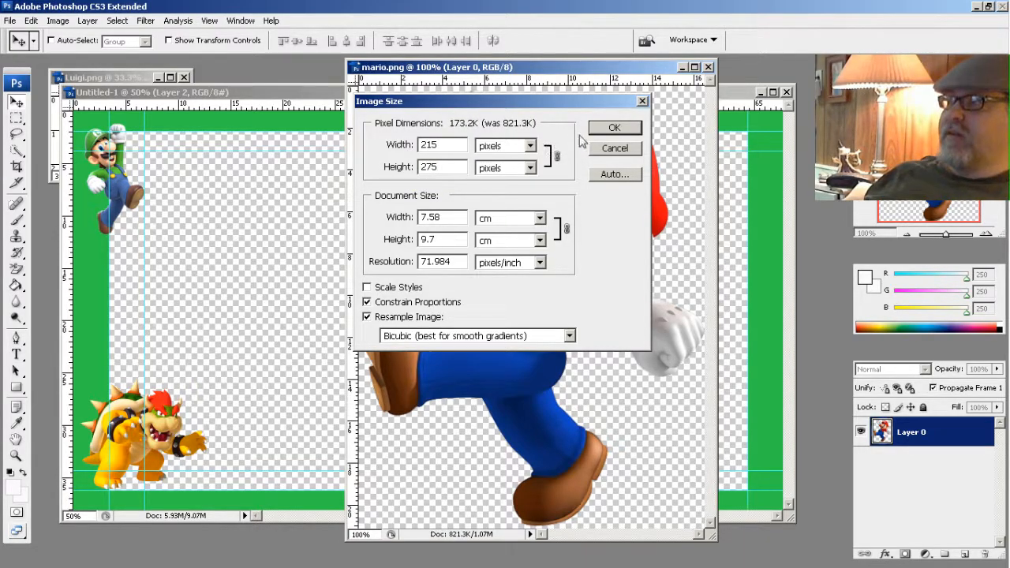
pyautogui.click(603, 131)
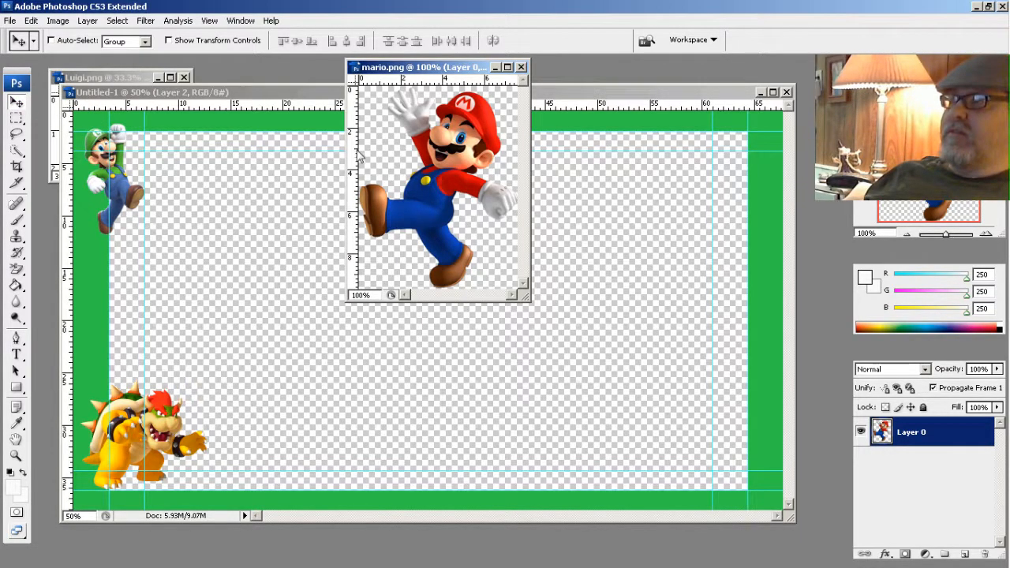
# Copy the Mario image onto the frame document and position it in the lower-right corner, overlapping the green border
pyautogui.moveTo(444, 172); pyautogui.dragTo(557, 298)
pyautogui.moveTo(623, 377); pyautogui.dragTo(706, 455)
pyautogui.moveTo(722, 453); pyautogui.dragTo(748, 440)
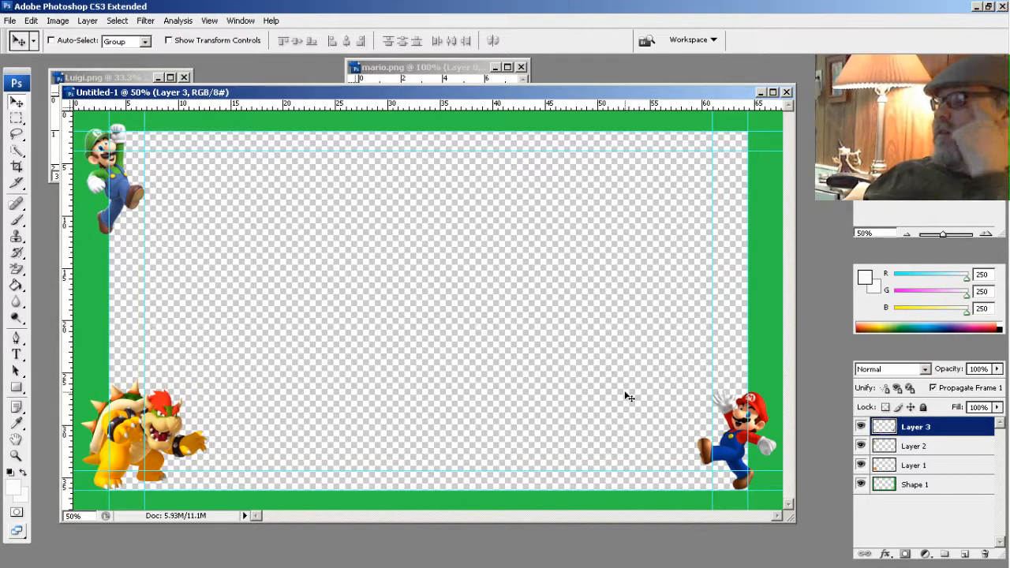
# Open princes peach.png from the Livestreaming folder and move its window over the frame document, clear of Luigi
pyautogui.click(12, 20)
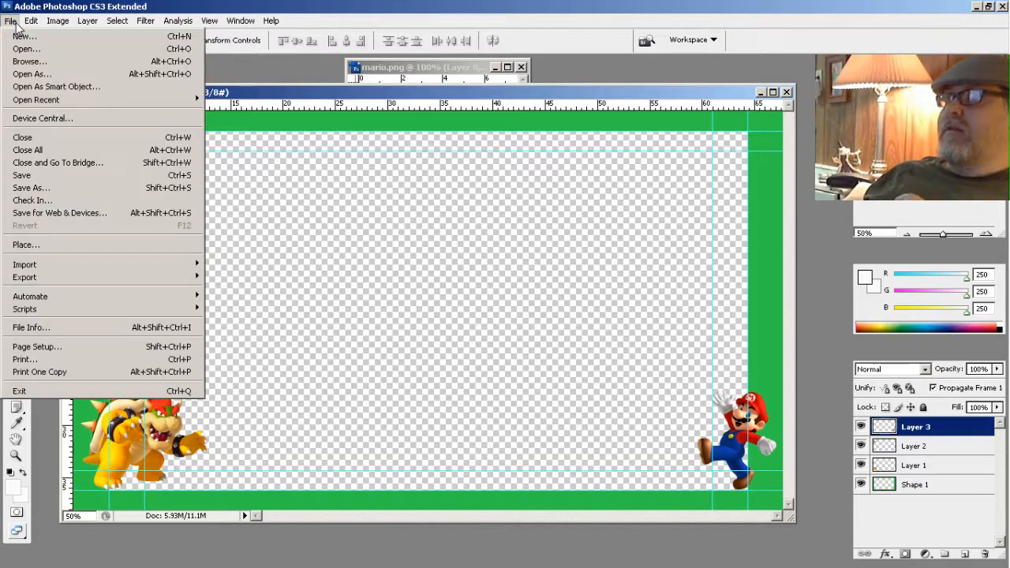
pyautogui.click(19, 45)
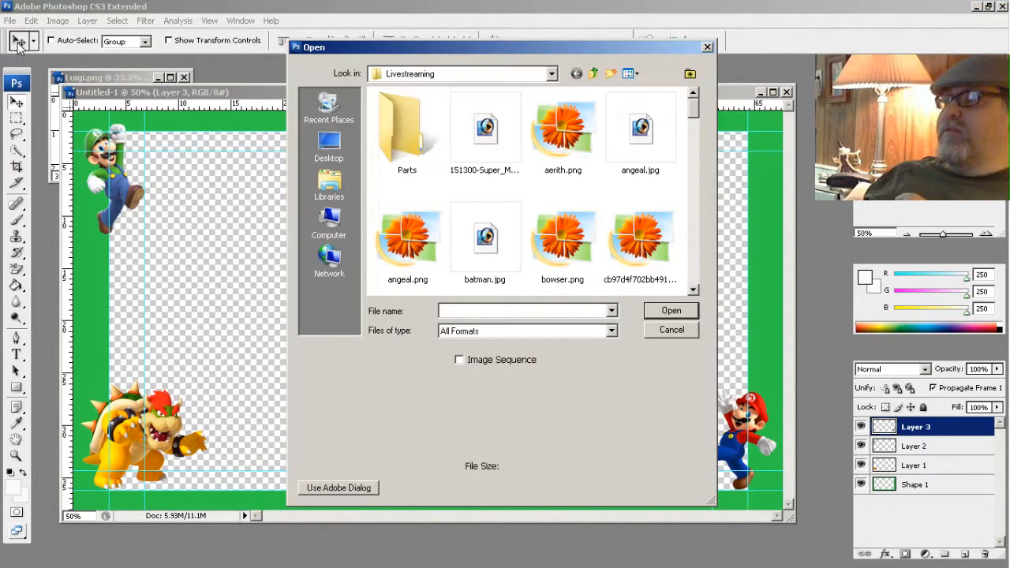
pyautogui.click(694, 292)
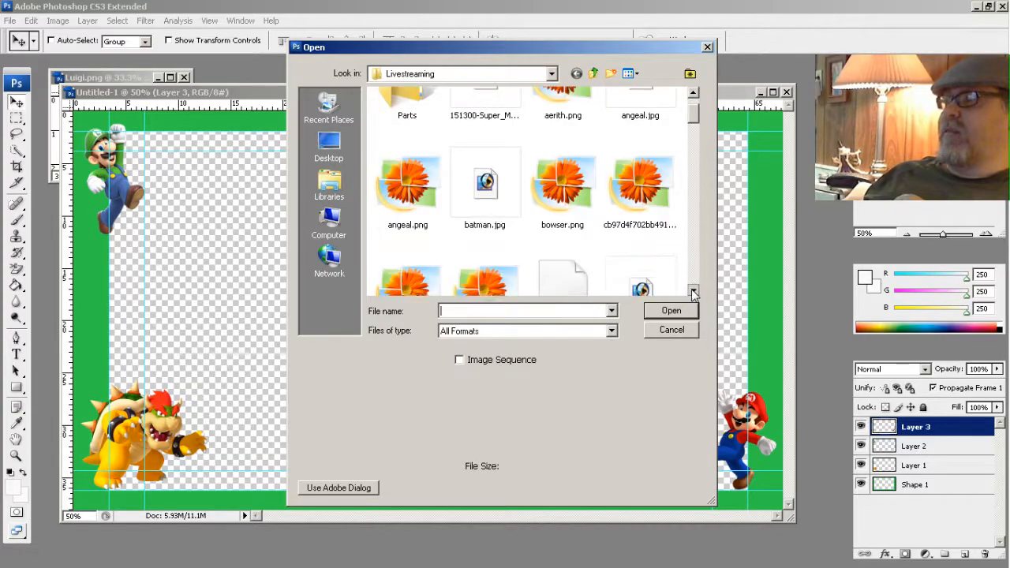
pyautogui.click(694, 292)
pyautogui.click(693, 292)
pyautogui.click(694, 292)
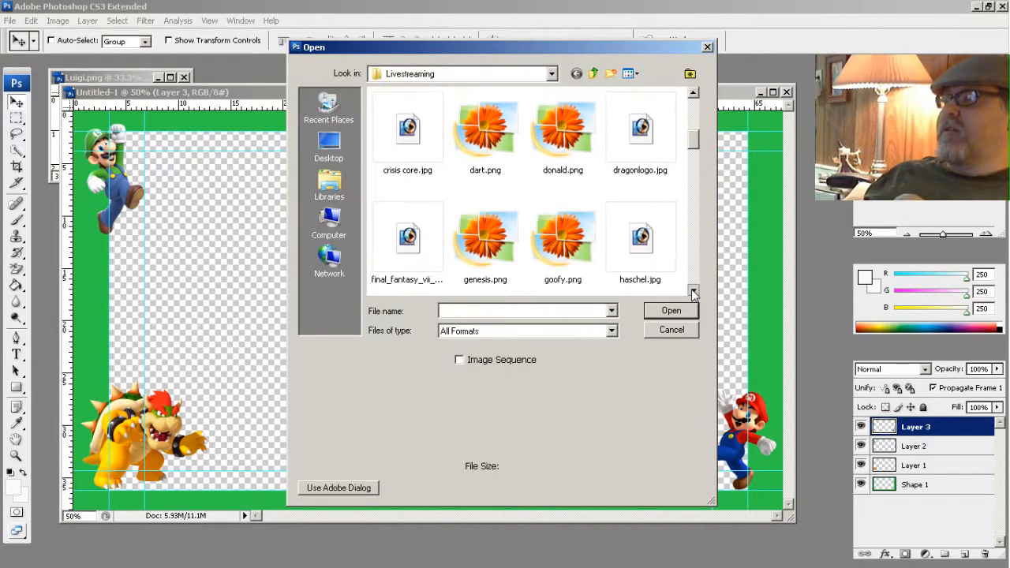
pyautogui.click(694, 292)
pyautogui.click(694, 292)
pyautogui.click(694, 292)
pyautogui.click(693, 292)
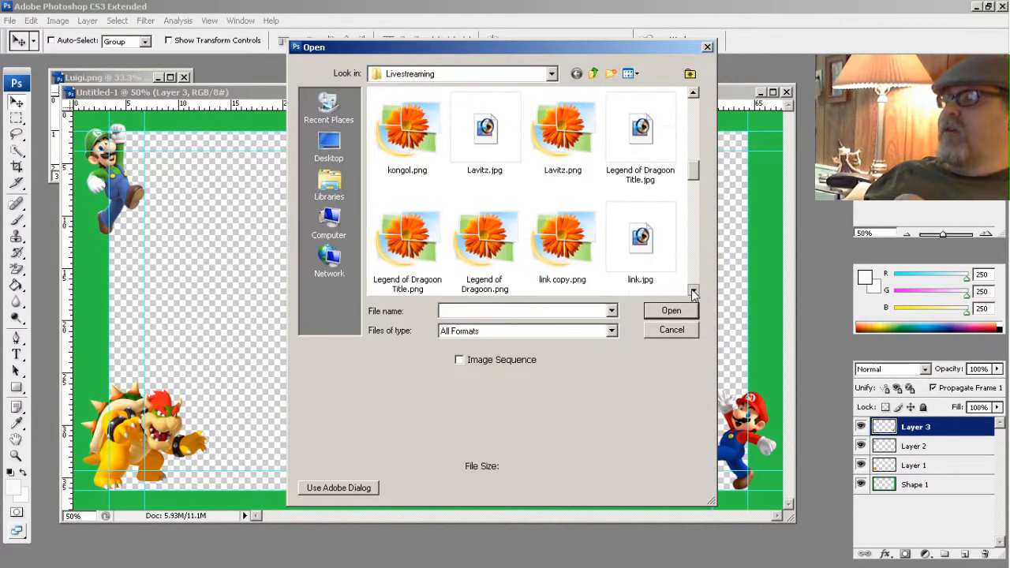
pyautogui.click(694, 292)
pyautogui.click(693, 292)
pyautogui.click(694, 292)
pyautogui.click(693, 292)
pyautogui.click(694, 292)
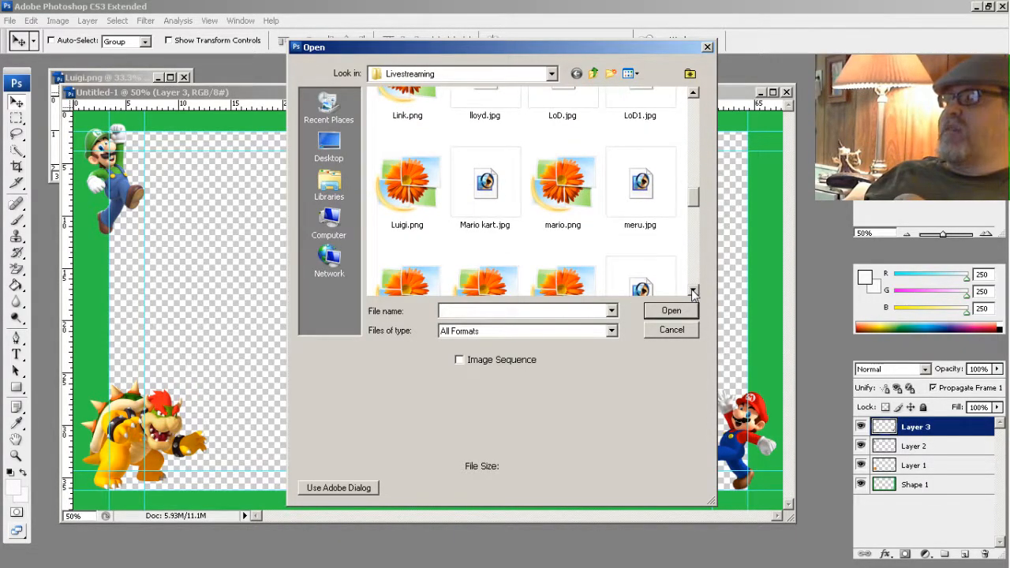
pyautogui.click(693, 292)
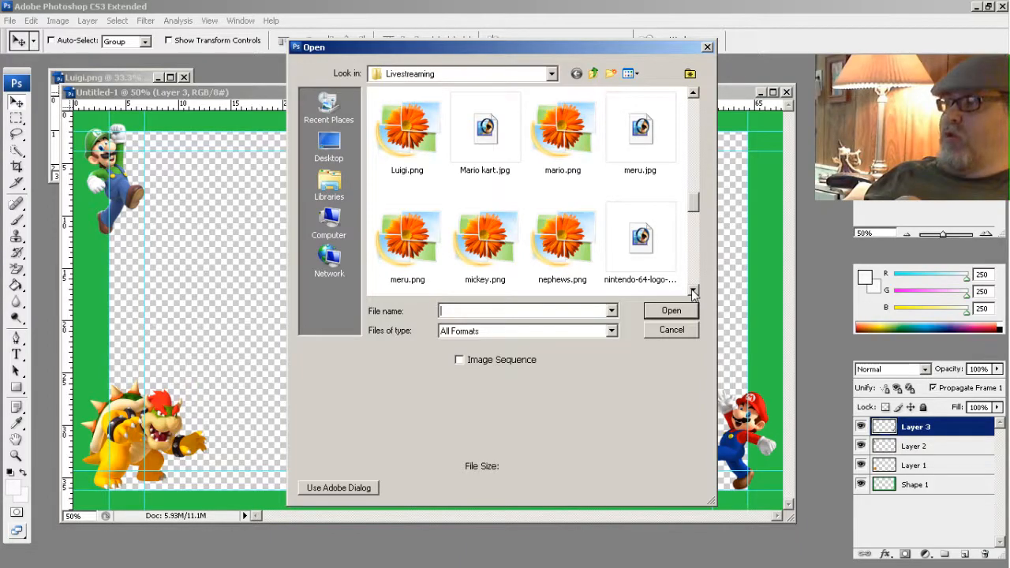
pyautogui.click(694, 292)
pyautogui.click(694, 292)
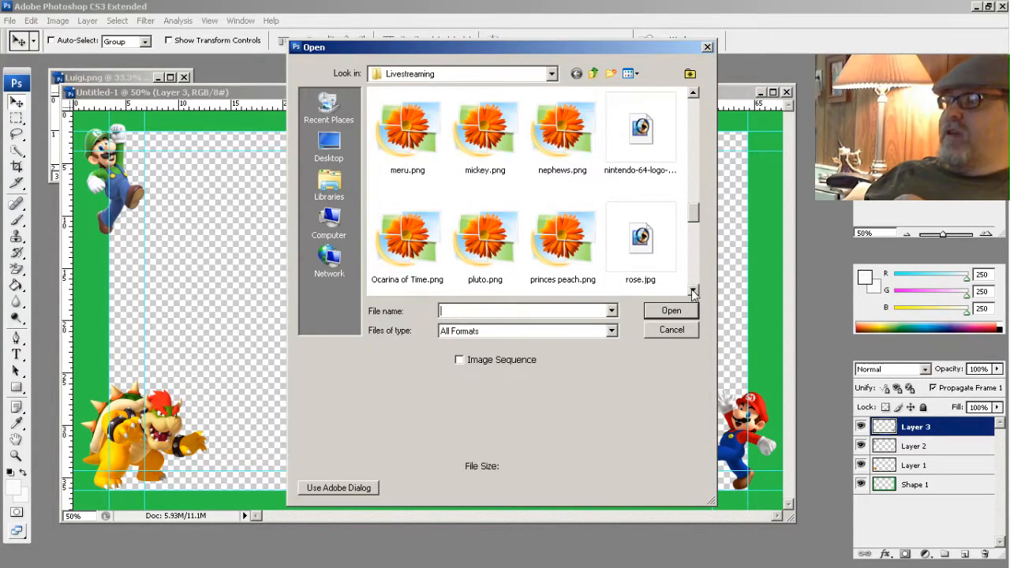
pyautogui.doubleClick(576, 245)
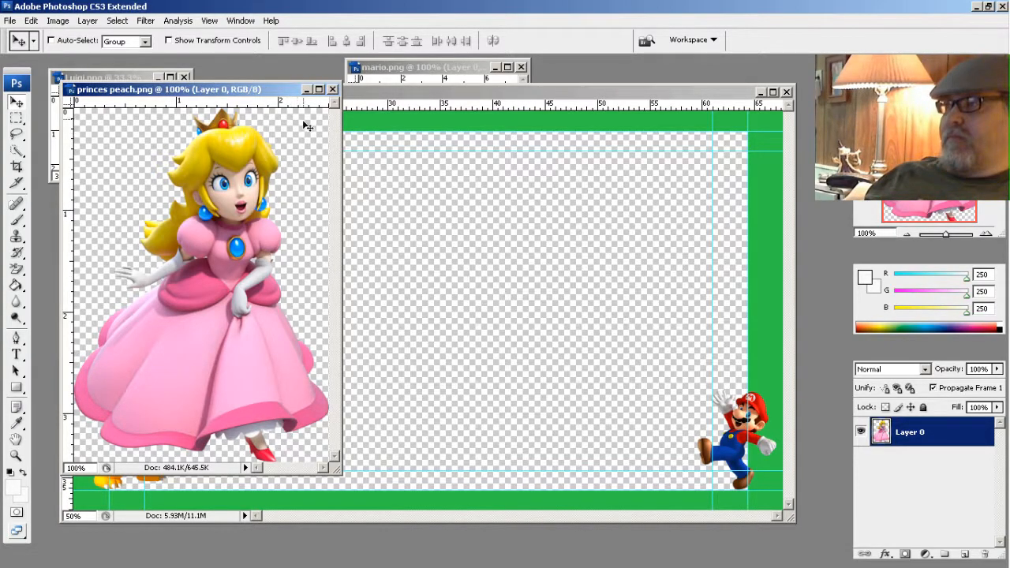
pyautogui.moveTo(261, 92); pyautogui.dragTo(375, 96)
pyautogui.rightClick(353, 259)
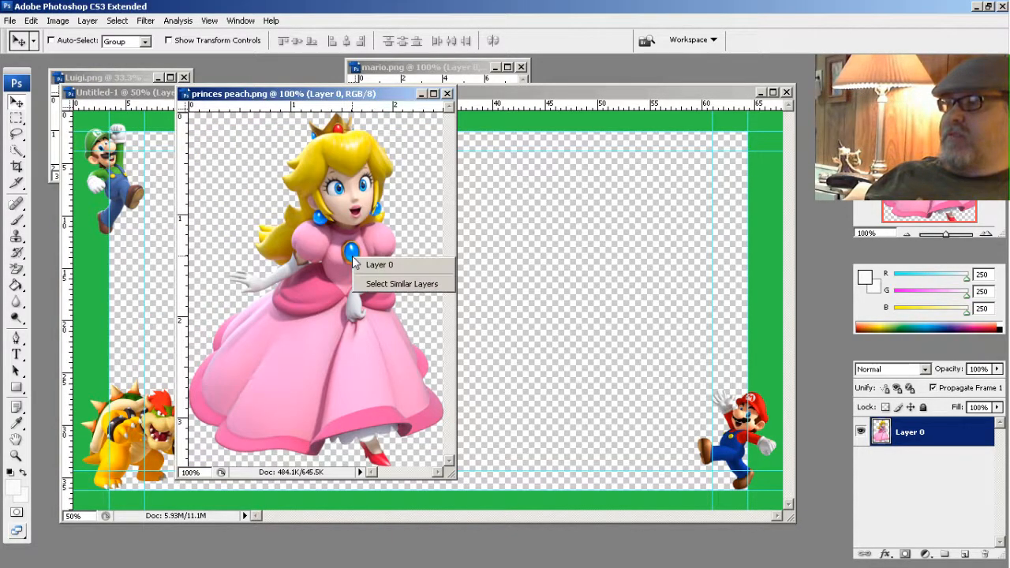
pyautogui.click(335, 224)
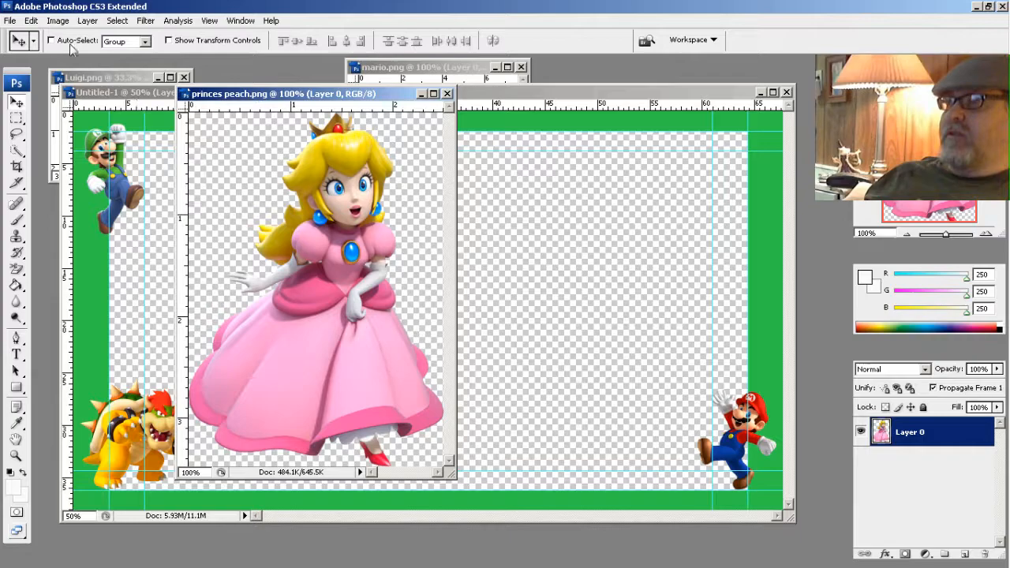
# Resize the Princess Peach image to a height of 250 pixels with constrained proportions
pyautogui.click(60, 22)
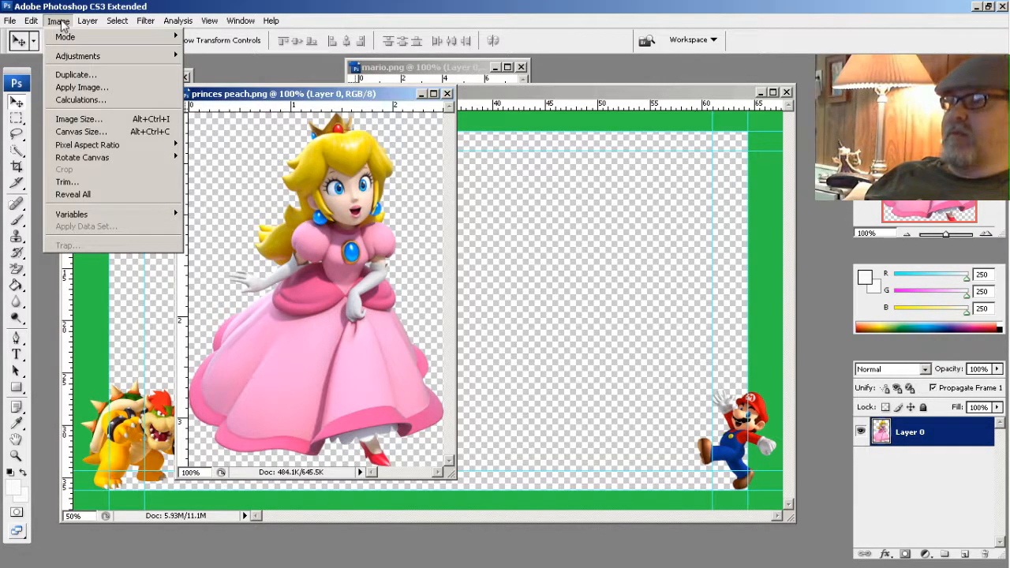
pyautogui.click(88, 122)
pyautogui.click(433, 168)
pyautogui.doubleClick(433, 167)
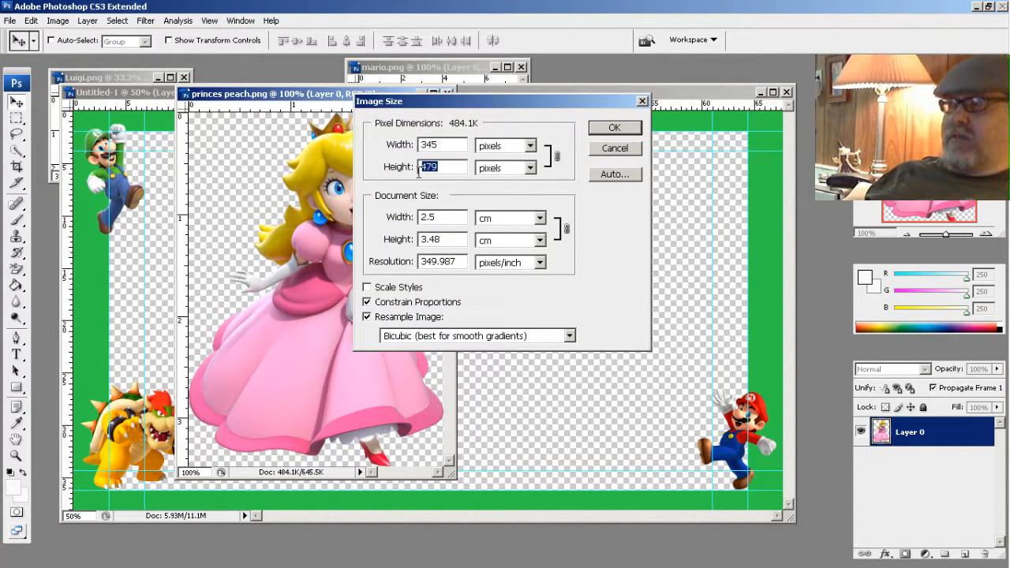
pyautogui.write('2')
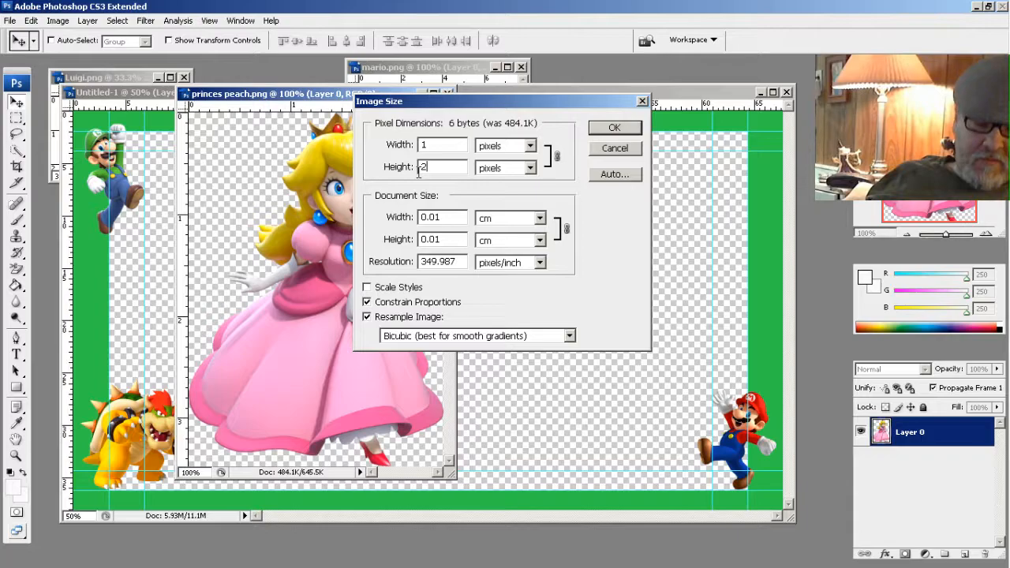
pyautogui.write('50')
pyautogui.click(612, 128)
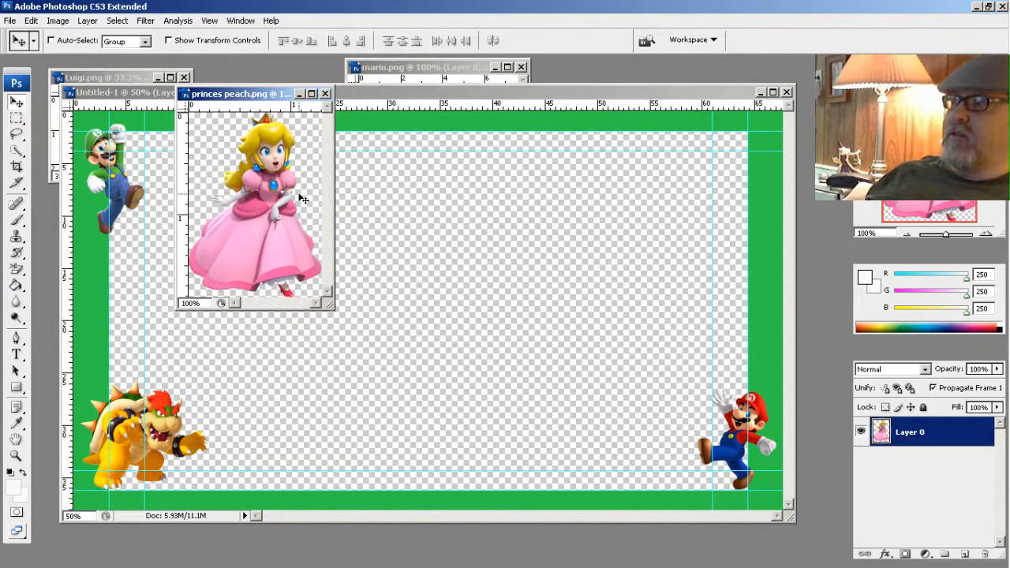
# Copy the Peach image onto the frame document and move it into the transparent area, above and to the right of Bowser
pyautogui.moveTo(266, 206); pyautogui.dragTo(317, 361)
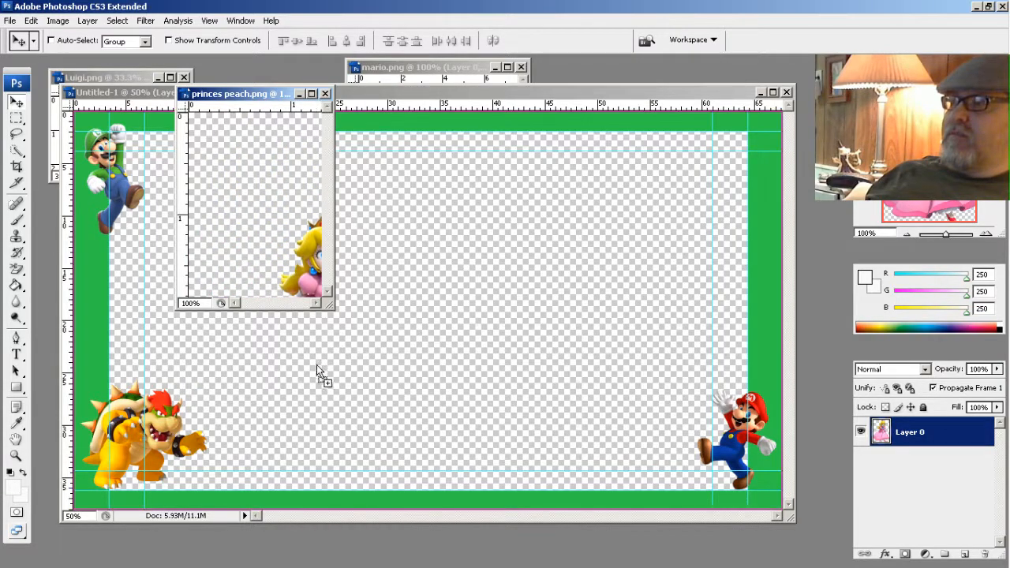
pyautogui.moveTo(305, 419); pyautogui.dragTo(300, 440)
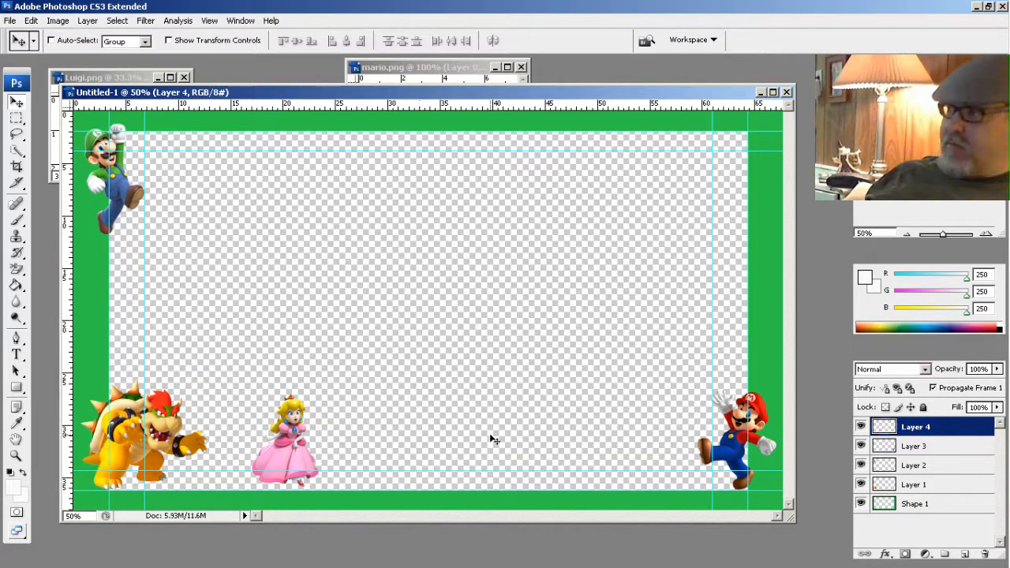
pyautogui.moveTo(301, 437); pyautogui.dragTo(322, 355)
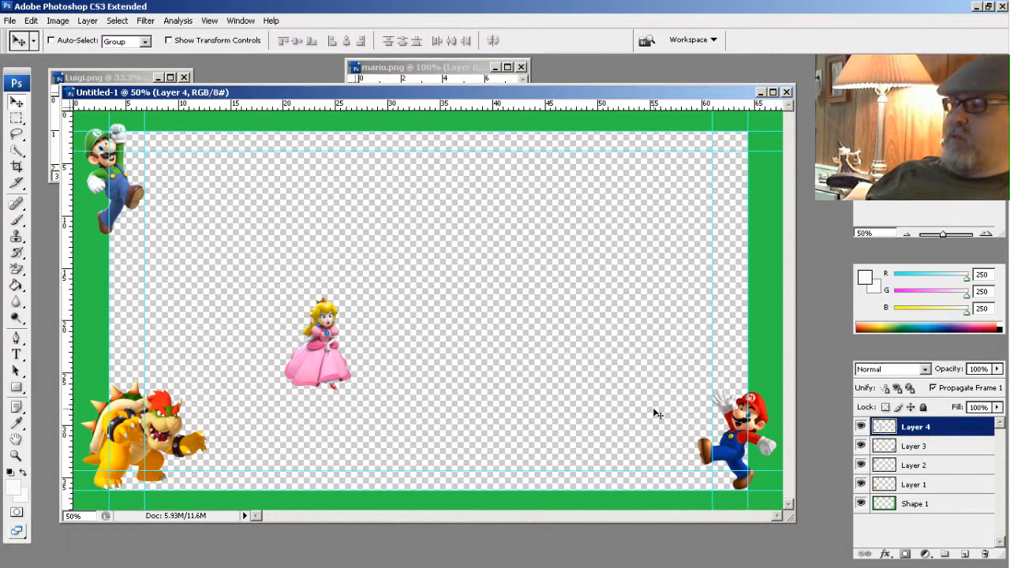
# Shift Mario on Layer 3 slightly toward the upper left and make Peach's Layer 4 active
pyautogui.click(915, 448)
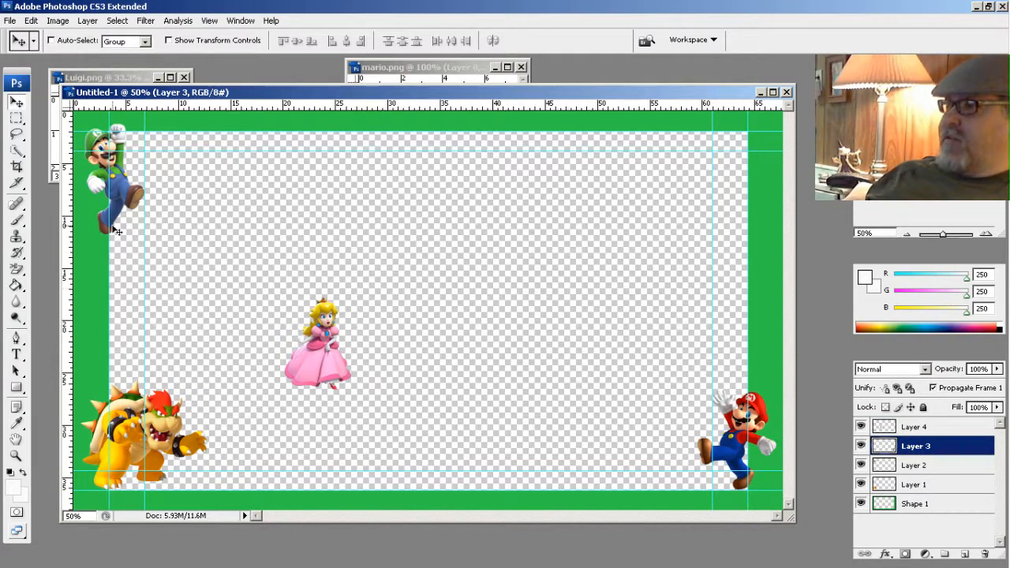
pyautogui.moveTo(115, 189)
pyautogui.mouseDown()
pyautogui.moveTo(124, 198)
pyautogui.moveTo(126, 183)
pyautogui.moveTo(124, 197)
pyautogui.moveTo(115, 192)
pyautogui.mouseUp()
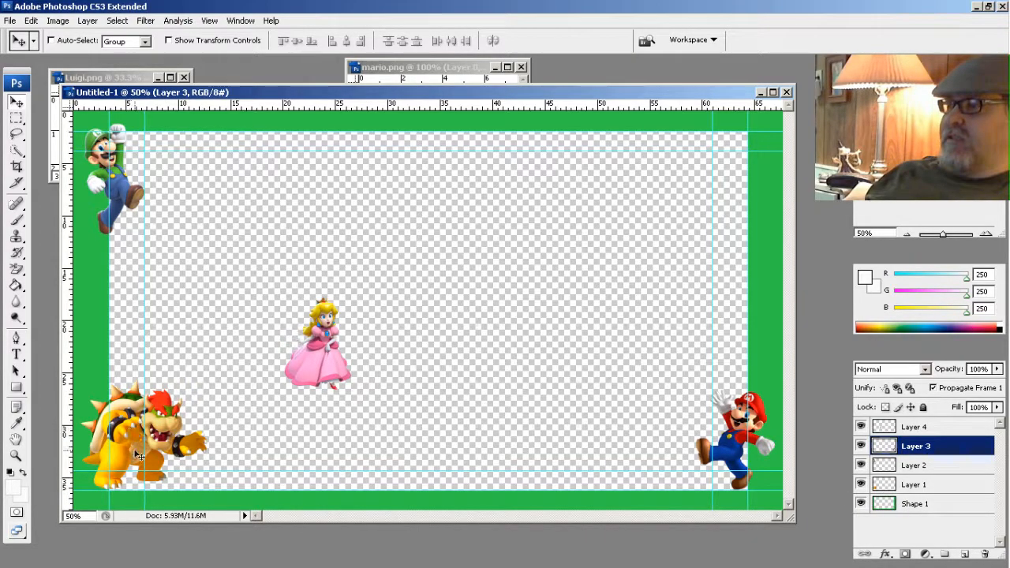
pyautogui.click(885, 429)
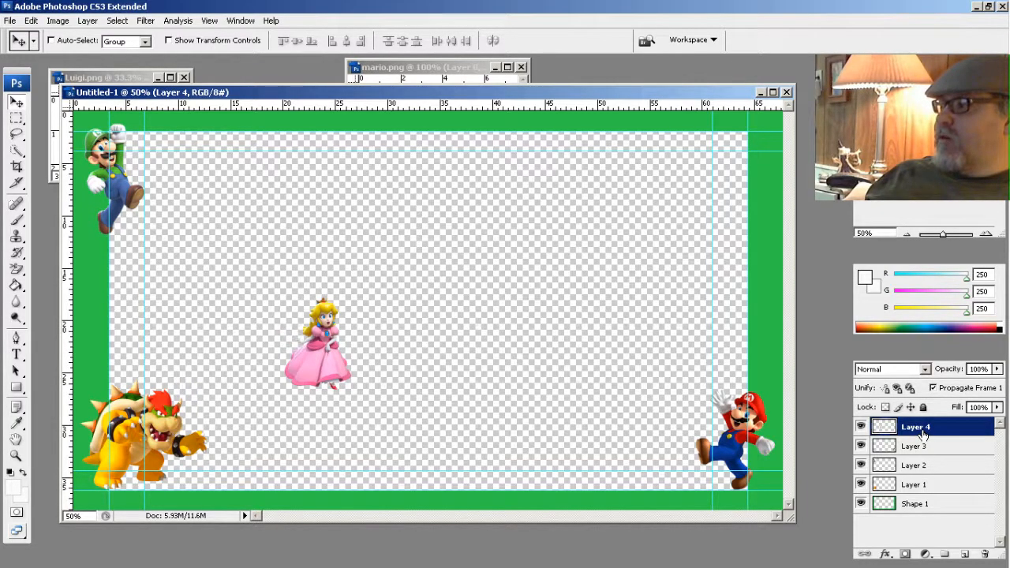
# Delete Peach's Layer 4 from the frame document, reposition the document window and bring princes peach.png to the front
pyautogui.click(987, 555)
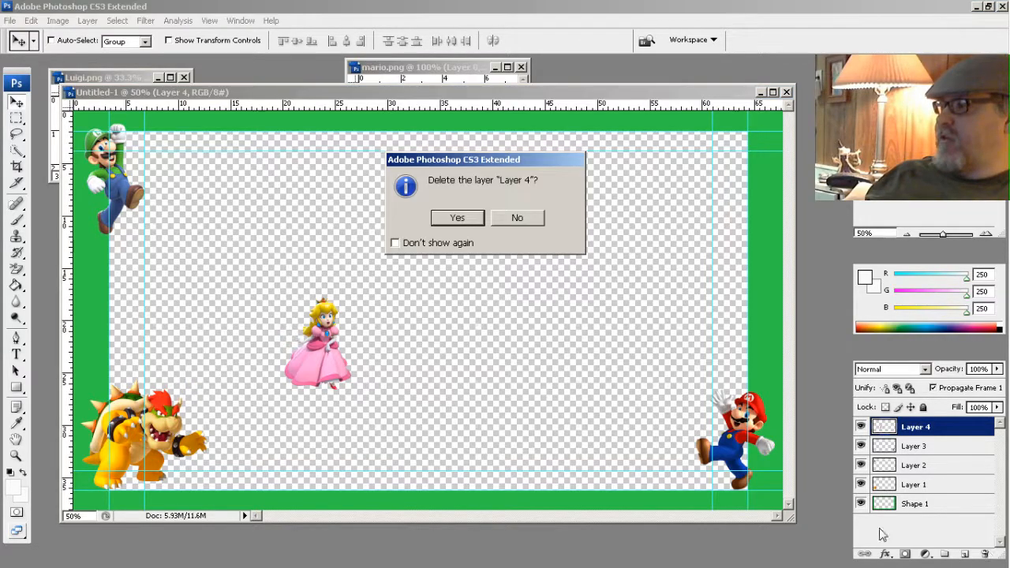
pyautogui.click(461, 219)
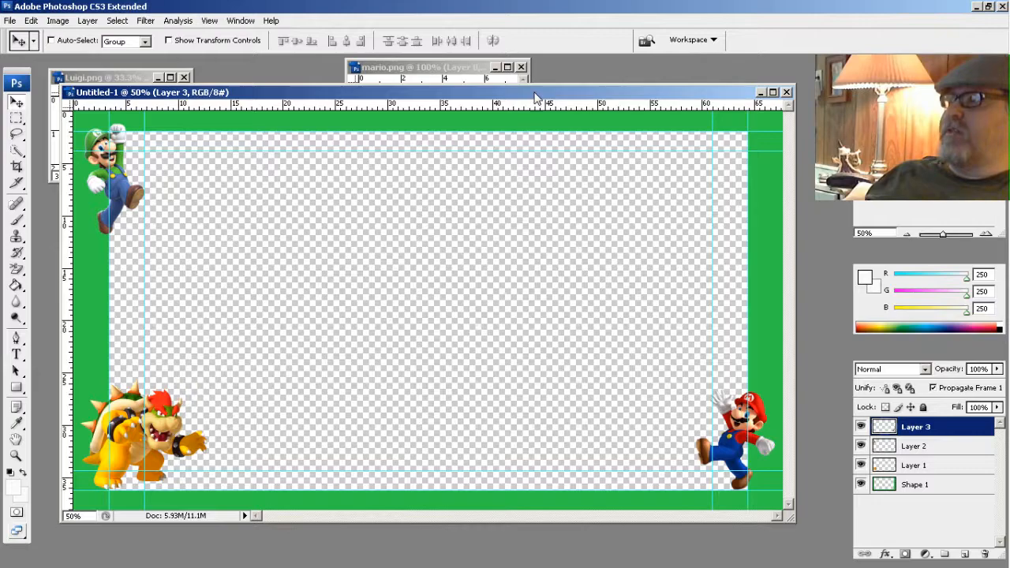
pyautogui.moveTo(534, 92); pyautogui.dragTo(536, 130)
pyautogui.click(254, 94)
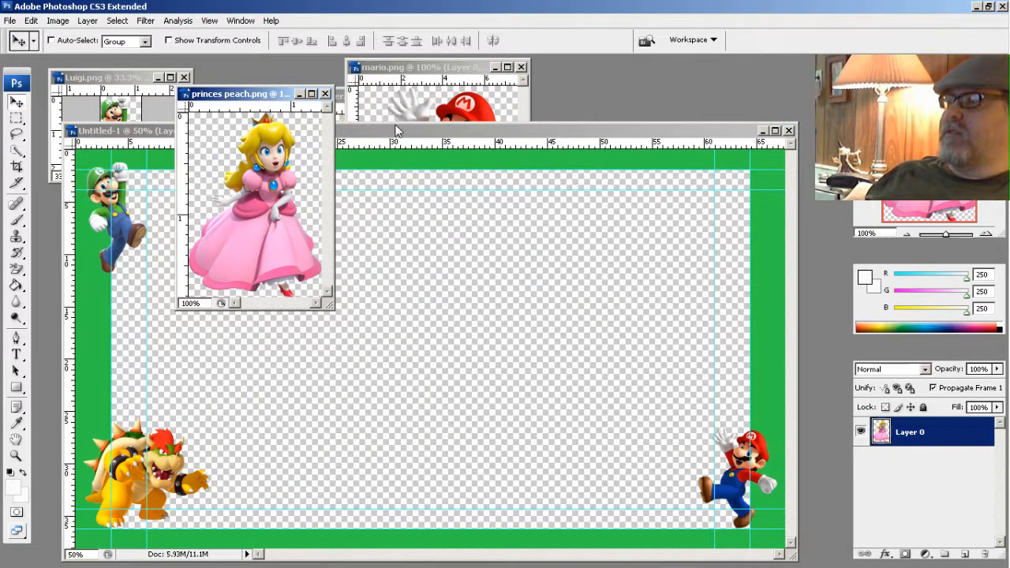
pyautogui.moveTo(405, 134); pyautogui.dragTo(400, 106)
pyautogui.click(262, 94)
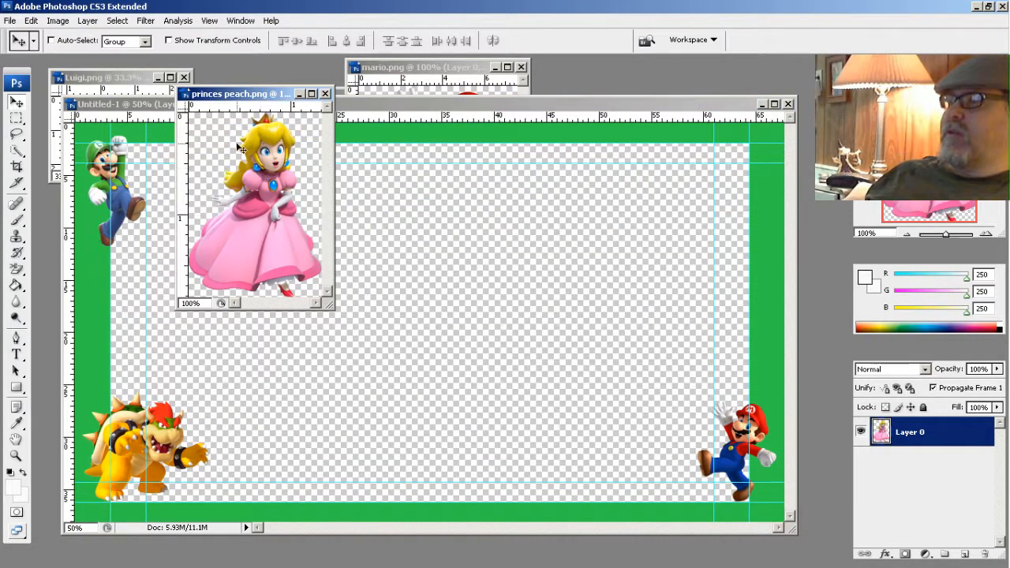
# Resize the Princess Peach image to a height of 275 pixels with constrained proportions
pyautogui.click(58, 20)
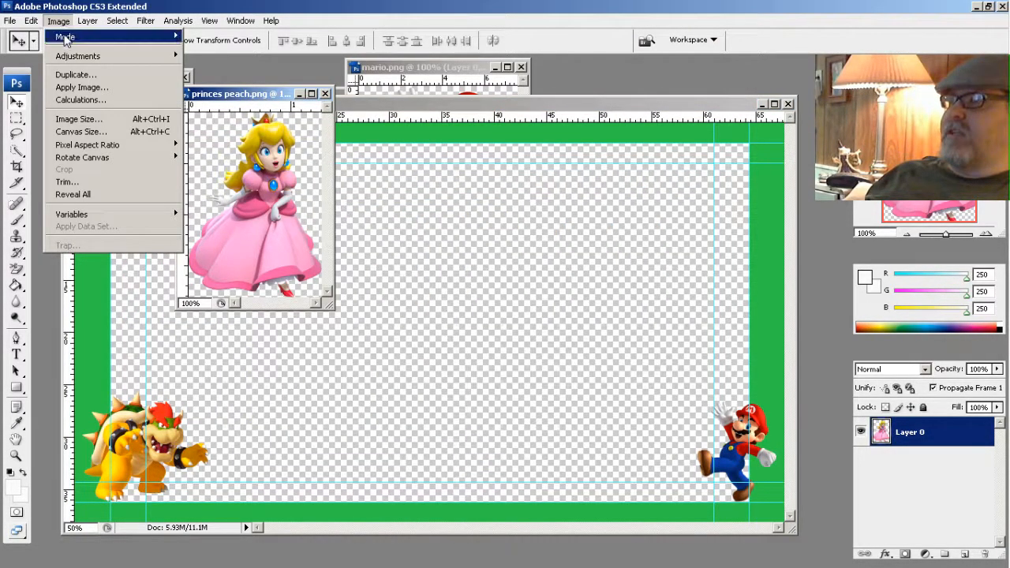
pyautogui.click(79, 119)
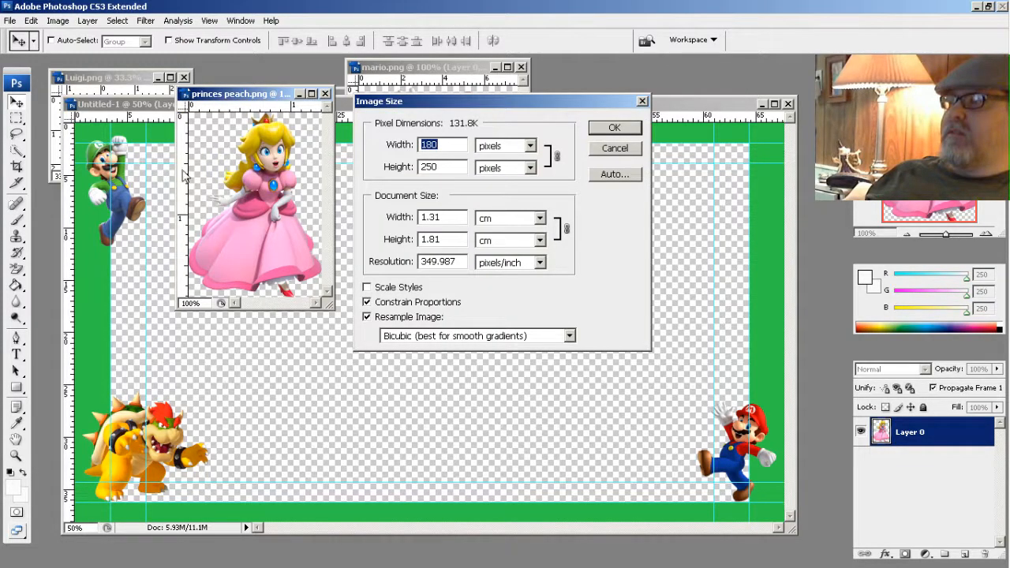
pyautogui.click(443, 166)
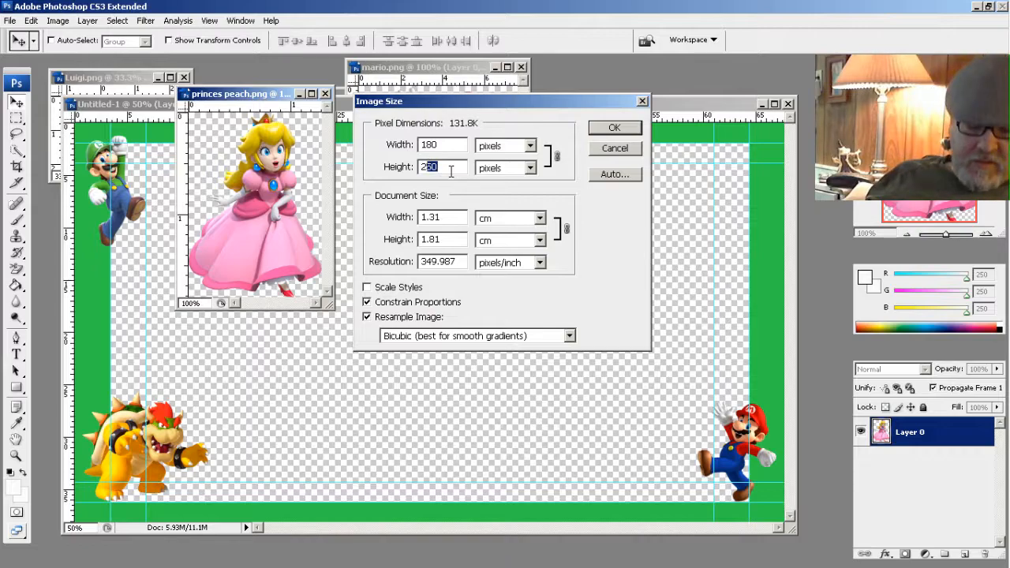
pyautogui.write('7')
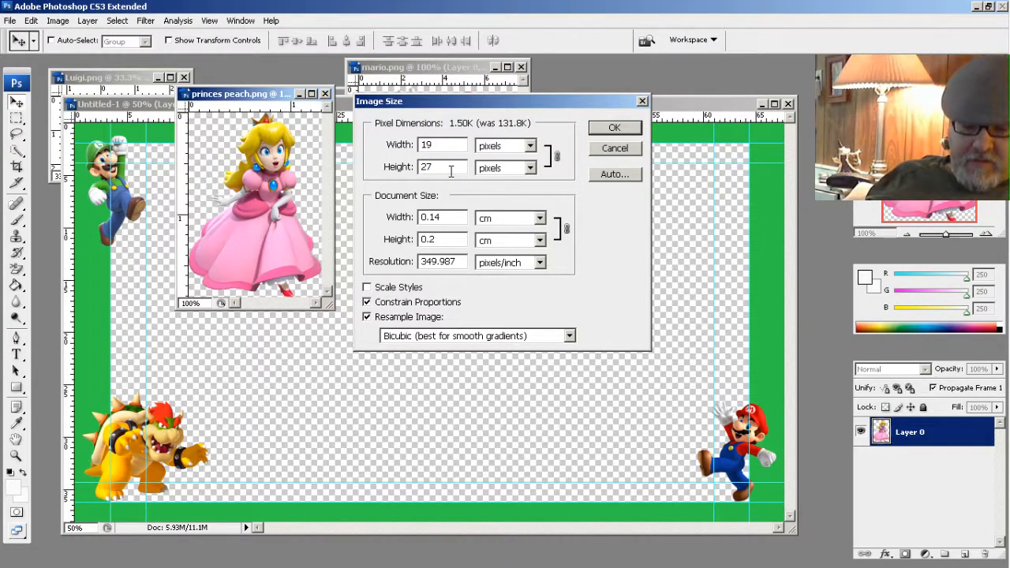
pyautogui.write('5')
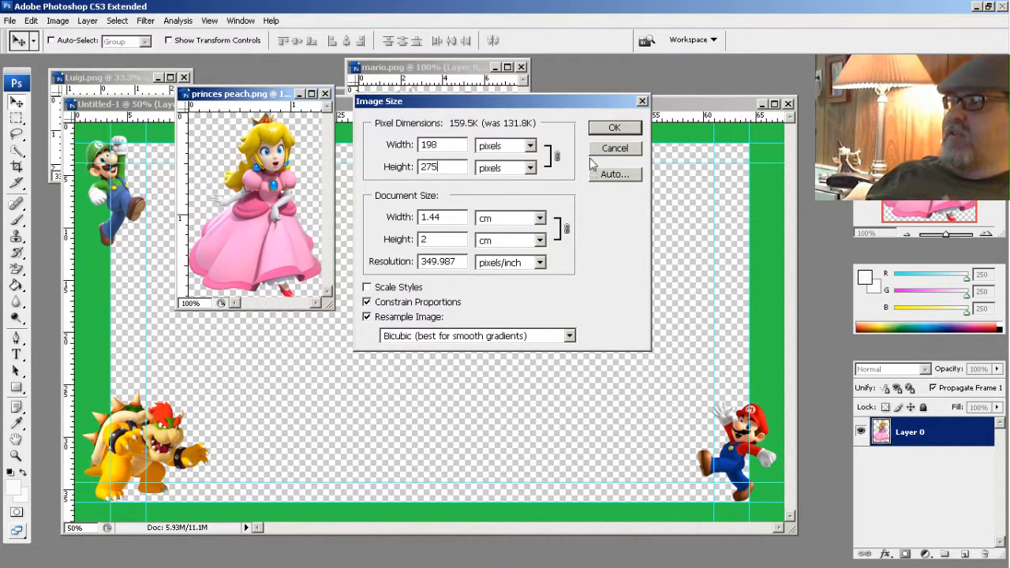
pyautogui.click(613, 131)
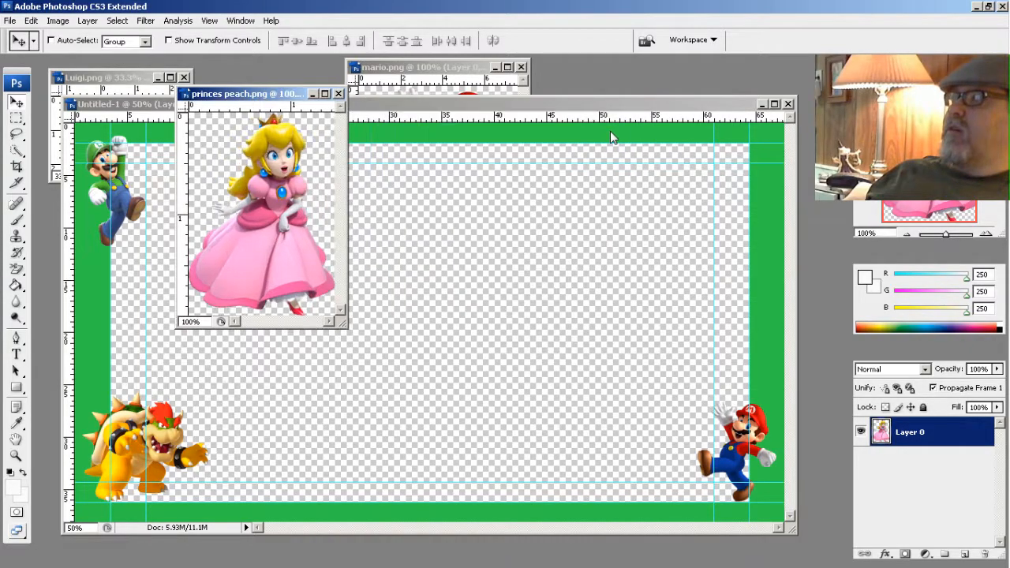
# Copy the resized Peach onto the frame document and stand her on the lower border, just right of Bowser
pyautogui.moveTo(275, 202); pyautogui.dragTo(412, 331)
pyautogui.moveTo(435, 373); pyautogui.dragTo(436, 374)
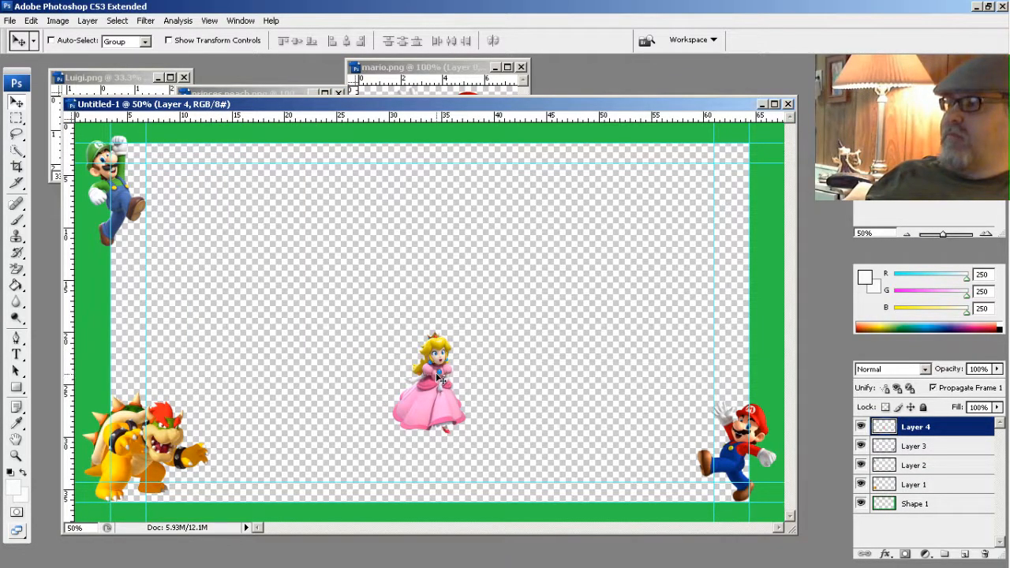
pyautogui.moveTo(445, 384); pyautogui.dragTo(287, 458)
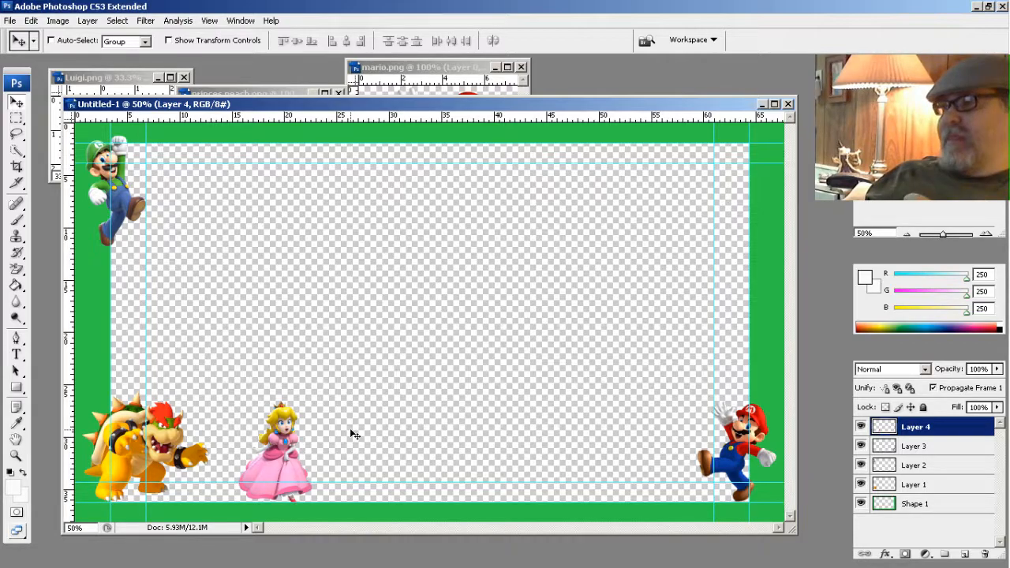
# Delete Bowser's Layer 1 from the frame document
pyautogui.click(889, 489)
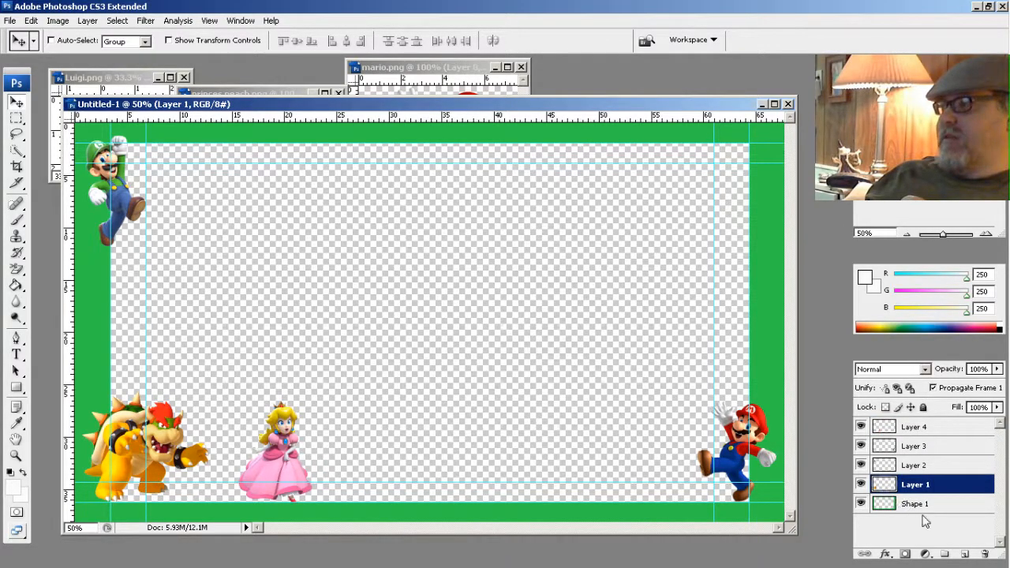
pyautogui.click(983, 556)
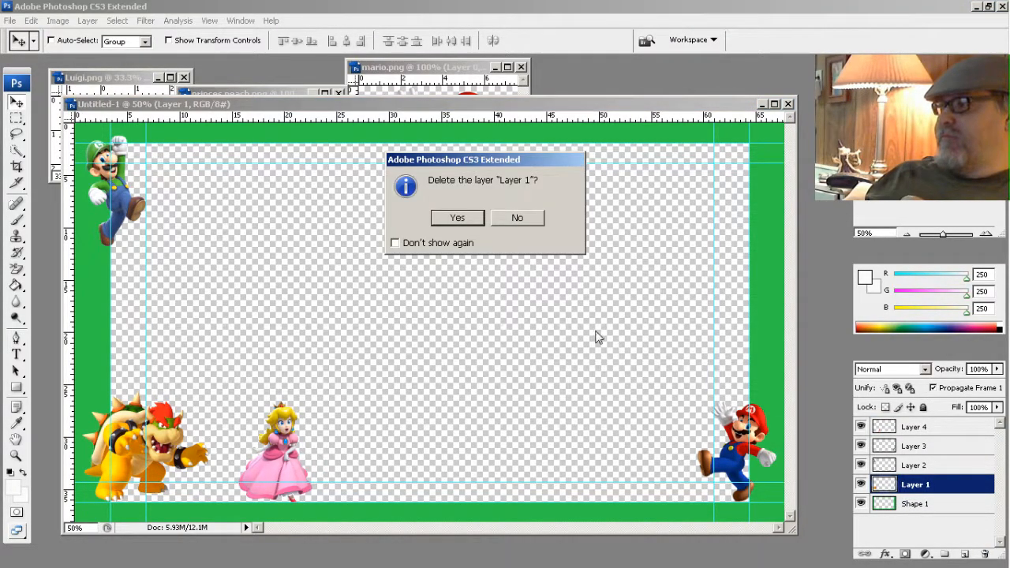
pyautogui.click(458, 218)
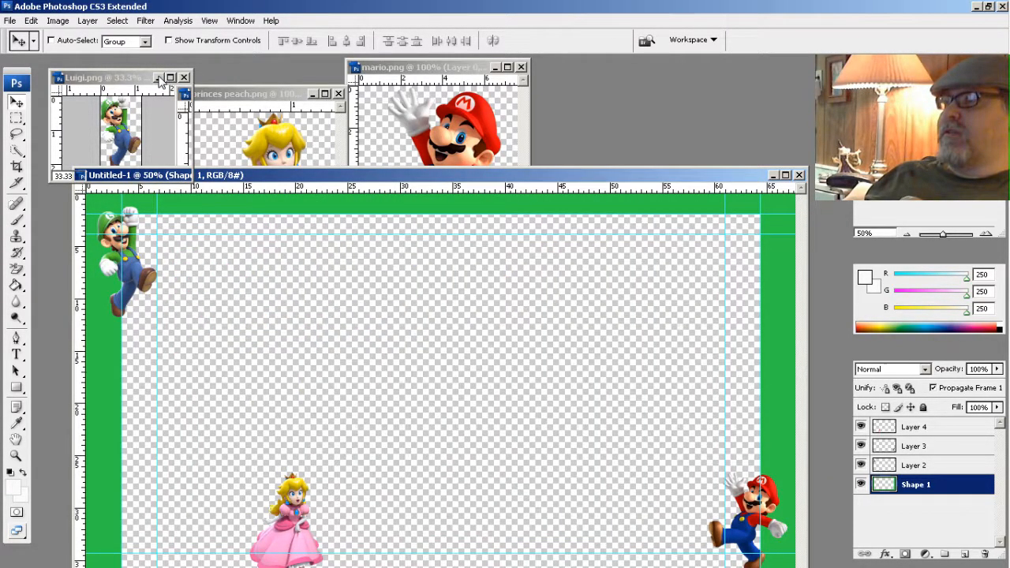
# Minimize the Luigi.png and princes peach.png windows and move the bowser.png window clear of mario.png
pyautogui.click(158, 77)
pyautogui.click(312, 96)
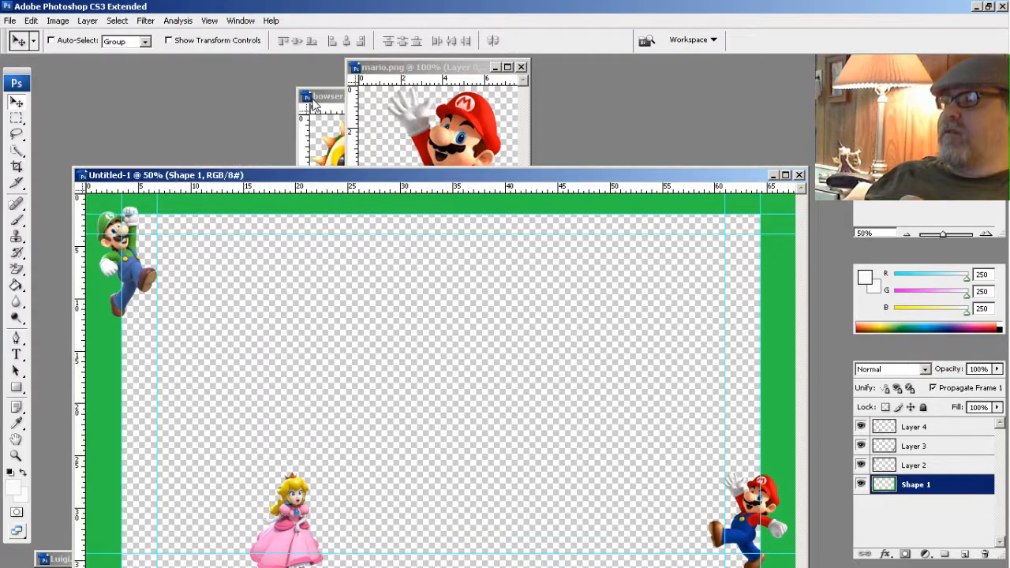
pyautogui.moveTo(313, 100); pyautogui.dragTo(199, 72)
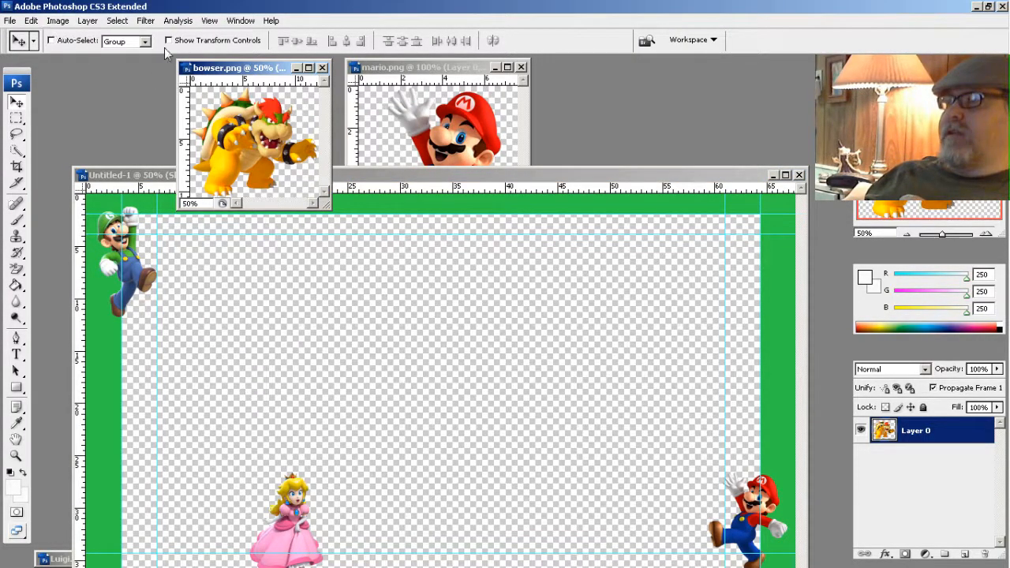
# Resize the Bowser image to a height of 350 pixels with constrained proportions
pyautogui.click(62, 21)
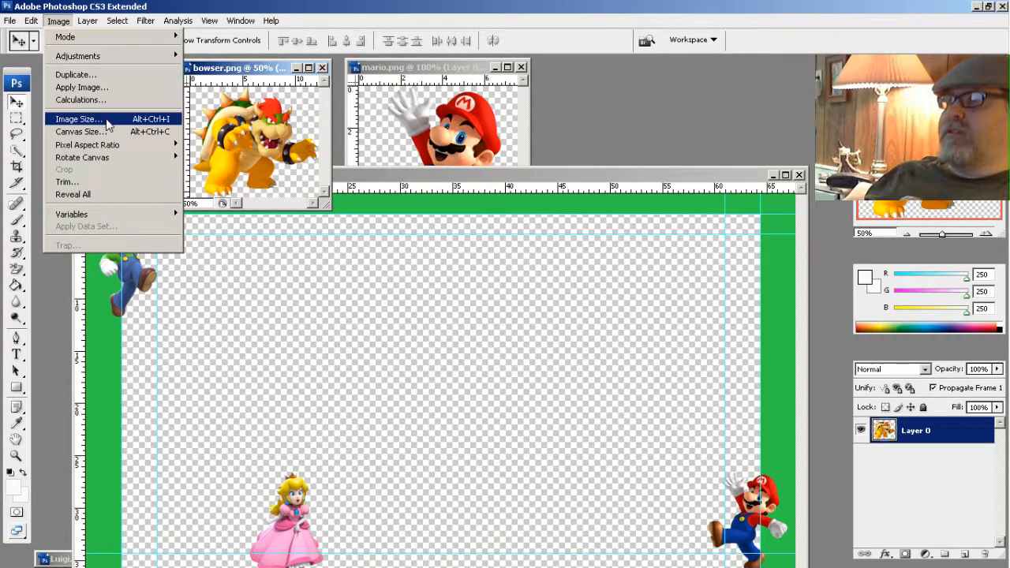
pyautogui.click(75, 122)
pyautogui.click(442, 169)
pyautogui.press('BackSpace')
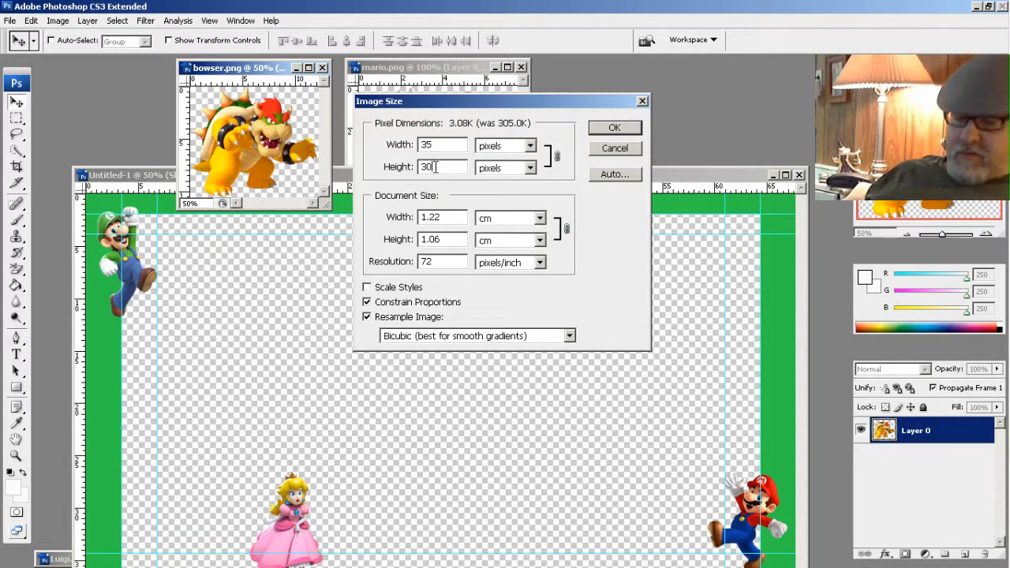
pyautogui.press('BackSpace')
pyautogui.write('50')
pyautogui.click(613, 128)
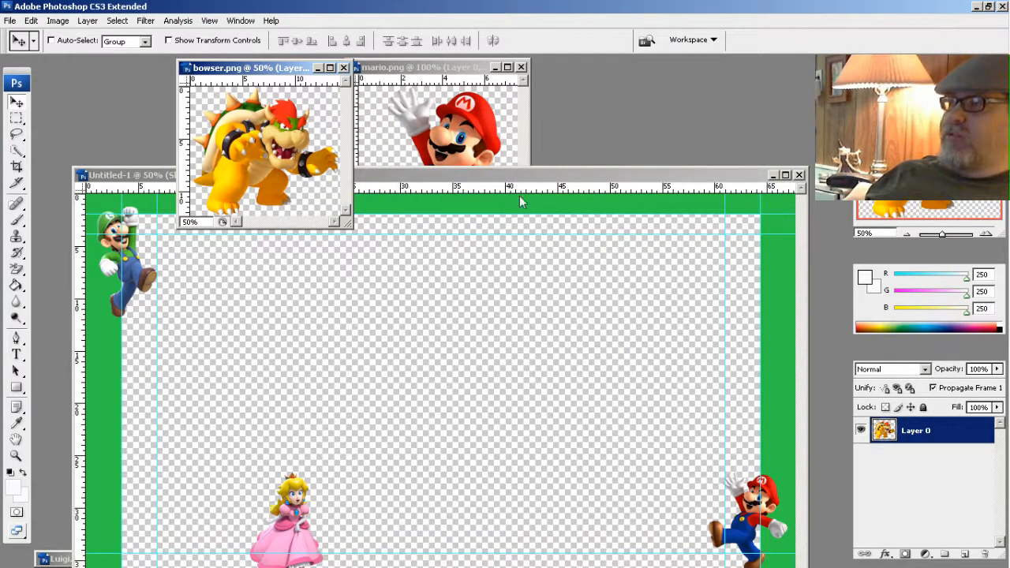
# Copy the resized Bowser into the frame's lower-left corner, standing on the lower border, and shift Peach on Layer 4 slightly right
pyautogui.click(541, 172)
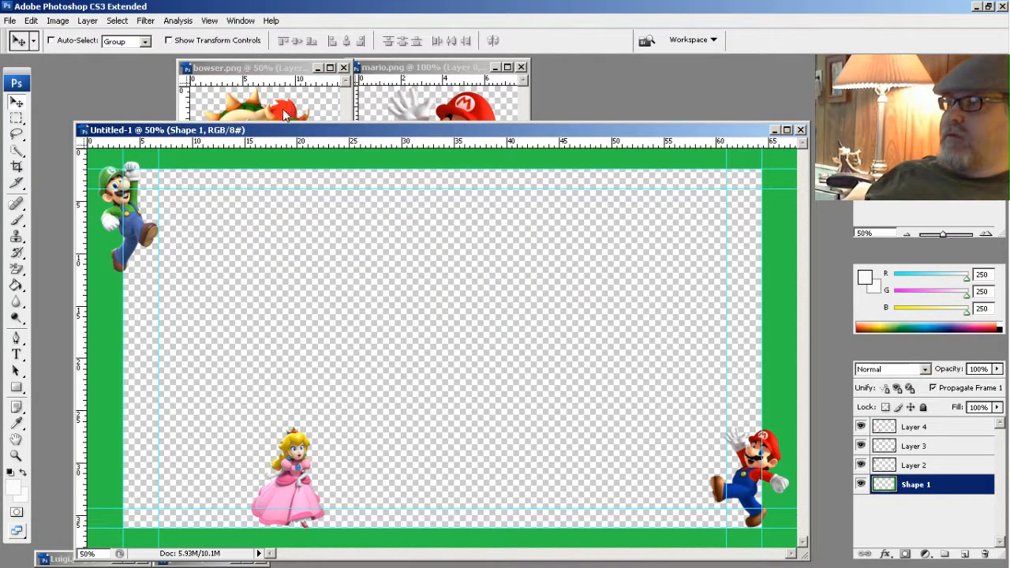
pyautogui.click(286, 114)
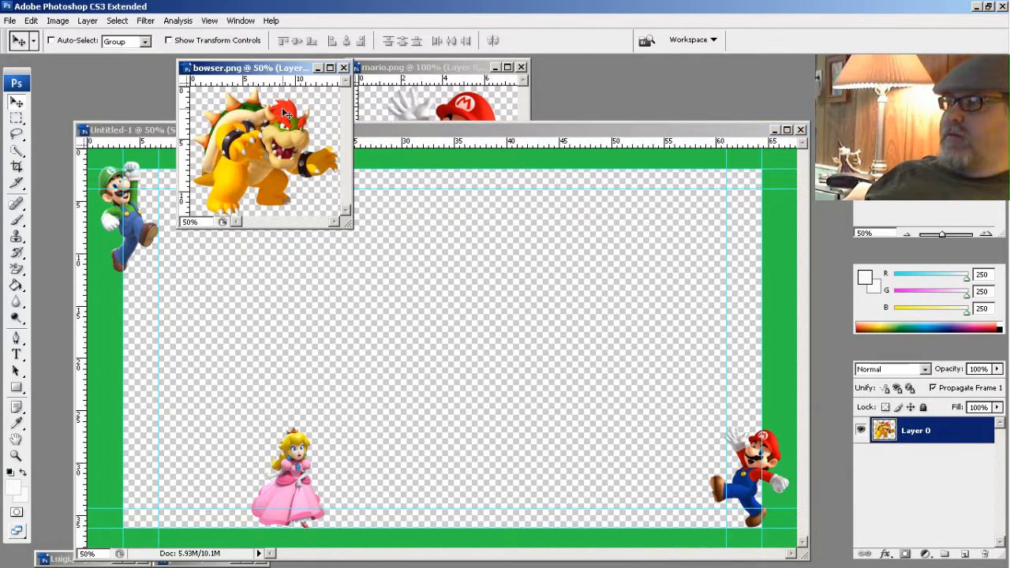
pyautogui.moveTo(286, 114); pyautogui.dragTo(175, 426)
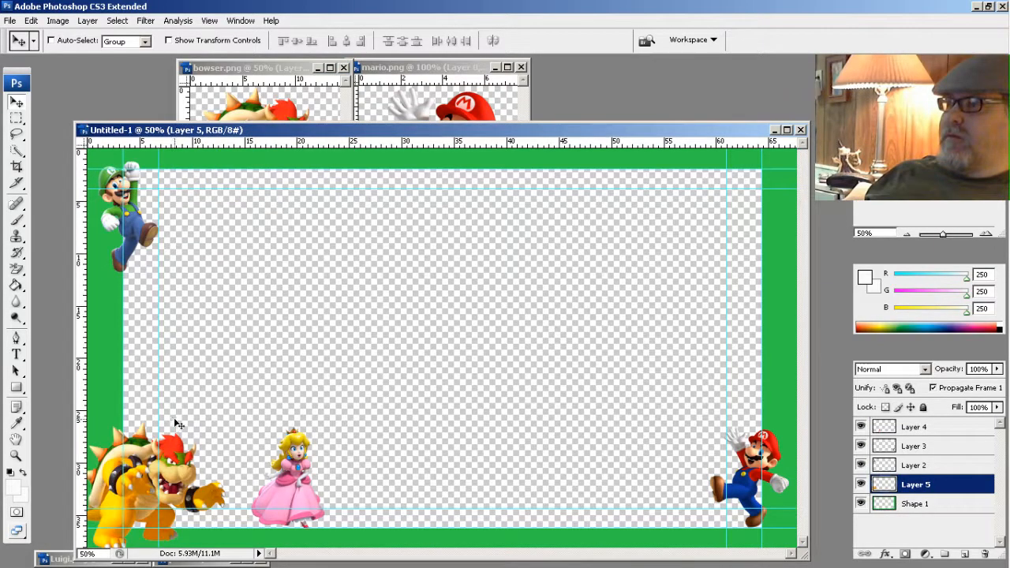
pyautogui.moveTo(152, 478); pyautogui.dragTo(169, 460)
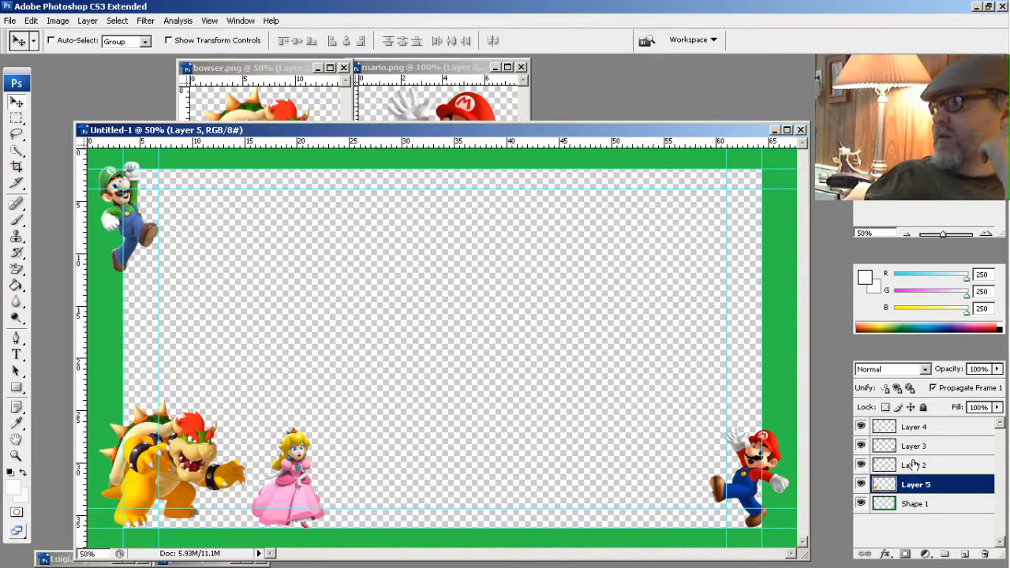
pyautogui.click(920, 430)
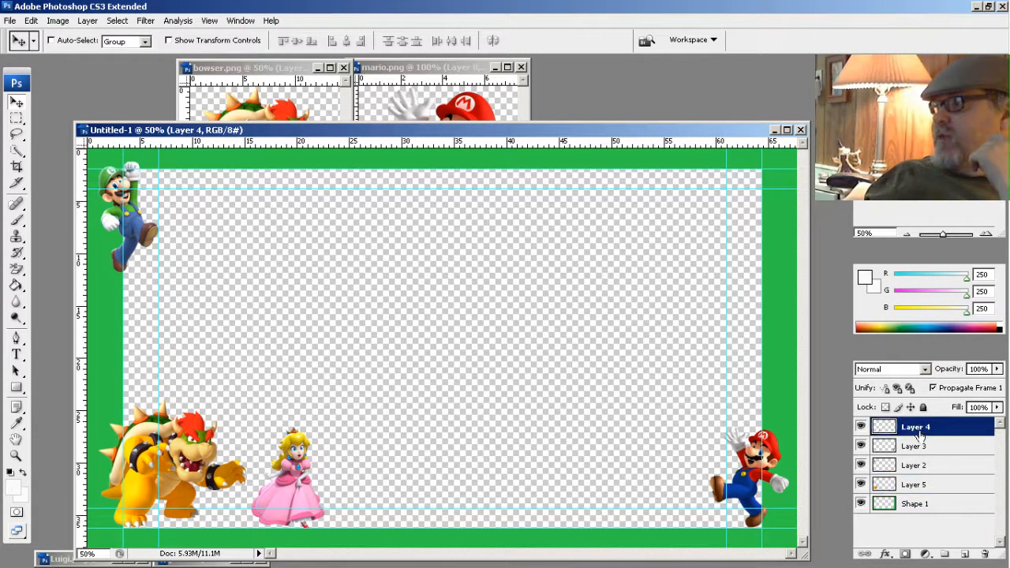
pyautogui.moveTo(298, 503); pyautogui.dragTo(309, 501)
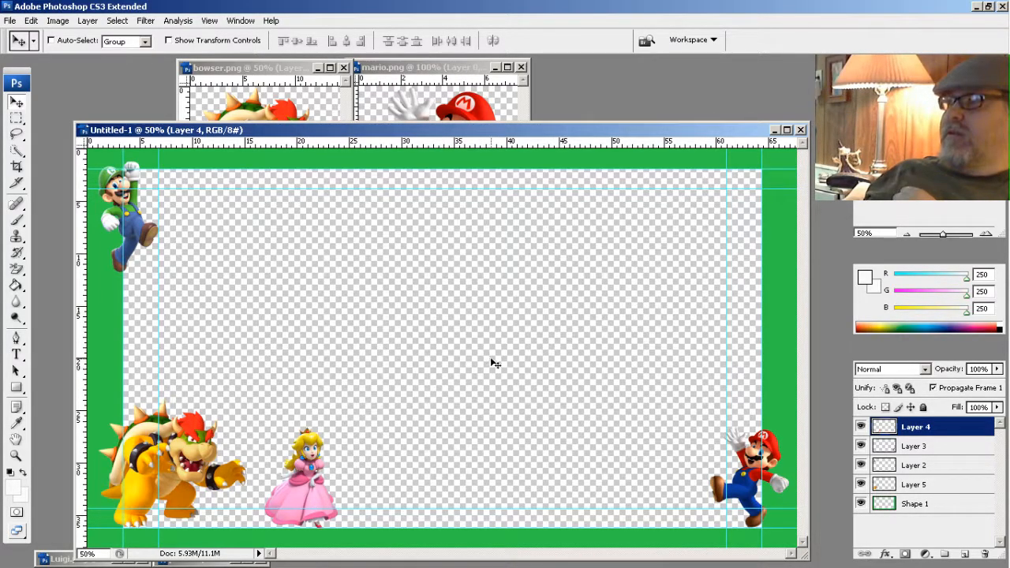
# Open Toad.png from the Livestreaming folder
pyautogui.click(10, 21)
pyautogui.click(27, 49)
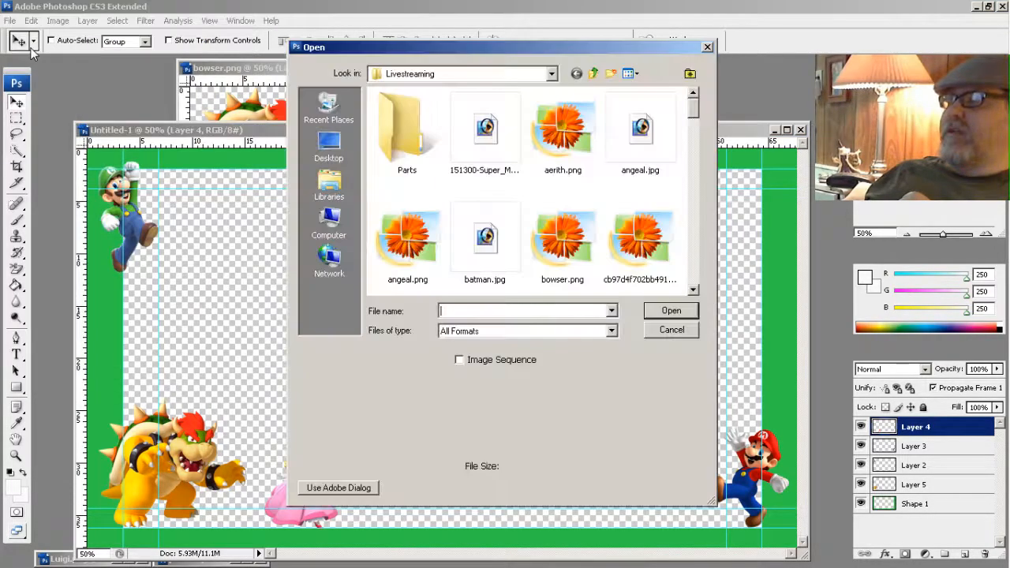
pyautogui.click(694, 293)
pyautogui.click(694, 293)
pyautogui.click(693, 292)
pyautogui.click(694, 293)
pyautogui.click(693, 292)
pyautogui.click(694, 292)
pyautogui.click(694, 292)
pyautogui.click(694, 293)
pyautogui.click(694, 292)
pyautogui.click(693, 293)
pyautogui.click(694, 293)
pyautogui.click(693, 293)
pyautogui.click(694, 292)
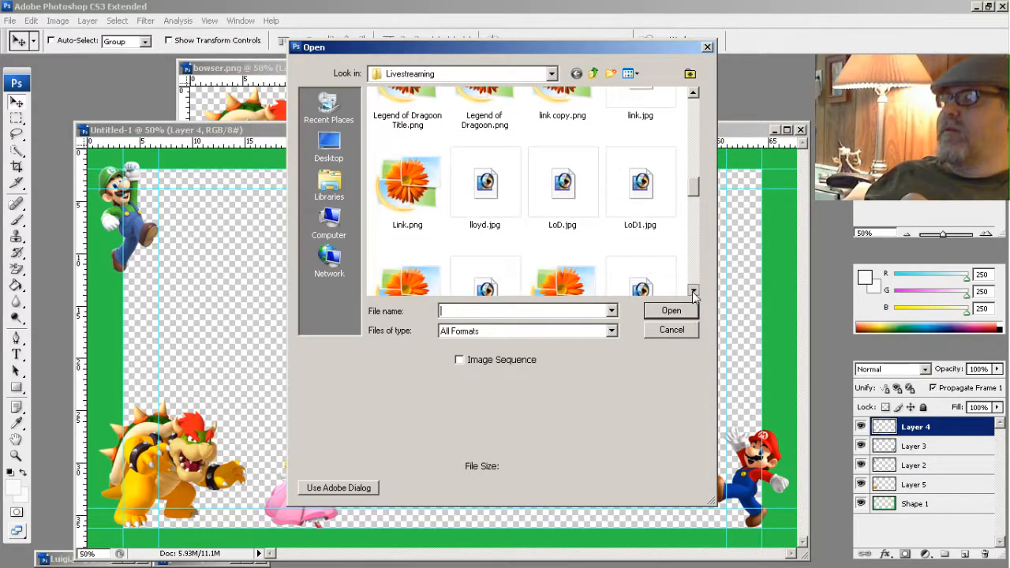
pyautogui.click(694, 292)
pyautogui.click(692, 291)
pyautogui.click(692, 291)
pyautogui.click(693, 291)
pyautogui.click(692, 291)
pyautogui.click(692, 291)
pyautogui.click(692, 292)
pyautogui.click(692, 291)
pyautogui.click(692, 291)
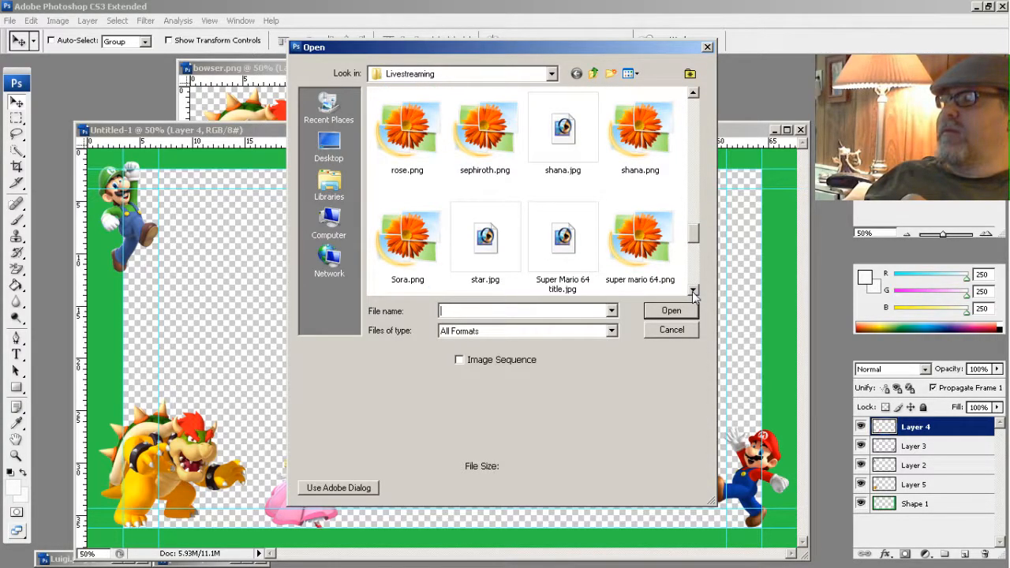
pyautogui.click(694, 293)
pyautogui.click(694, 293)
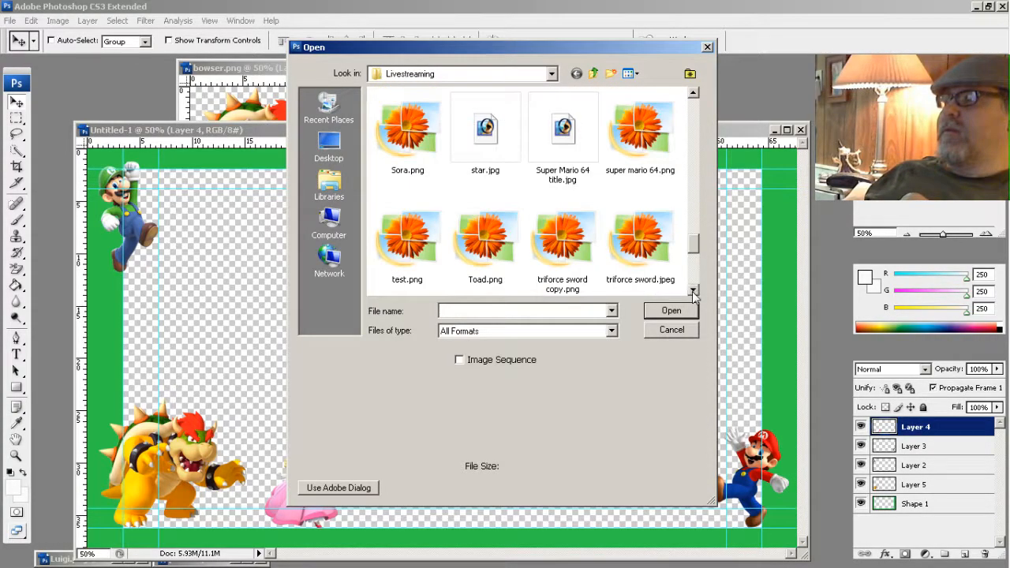
pyautogui.doubleClick(504, 249)
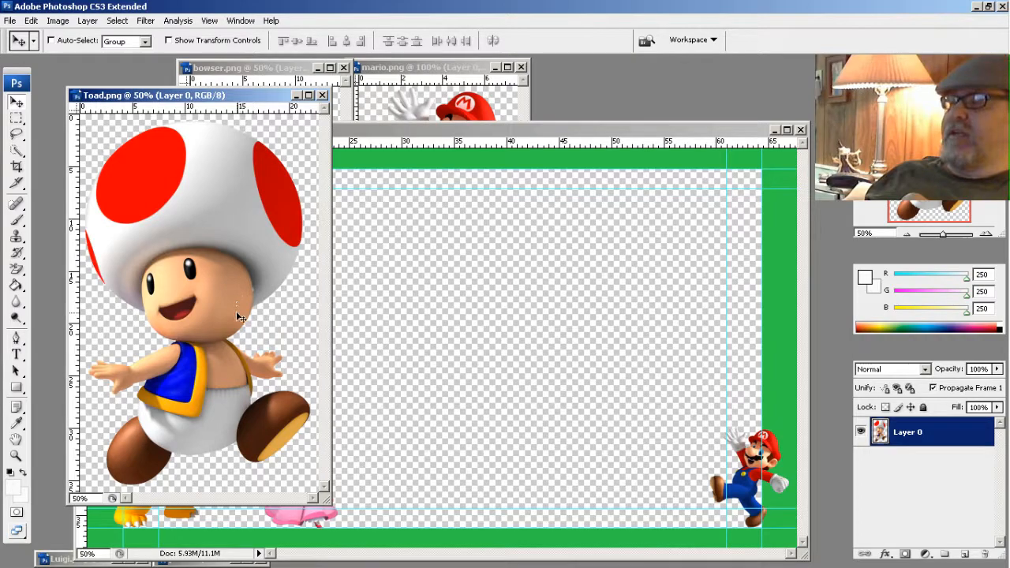
# Flip the Toad image's canvas horizontally
pyautogui.click(58, 21)
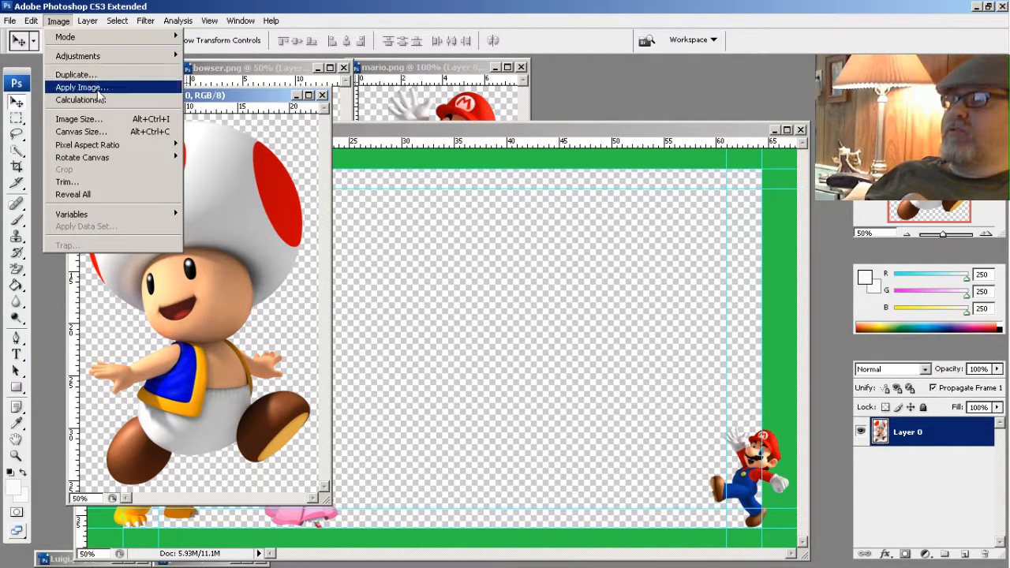
pyautogui.moveTo(126, 158)
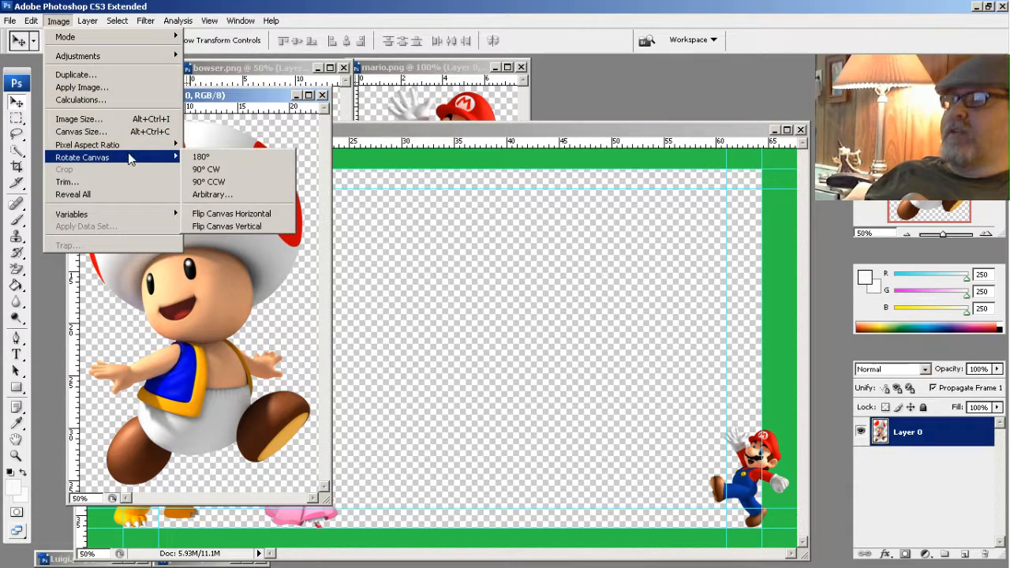
pyautogui.click(229, 214)
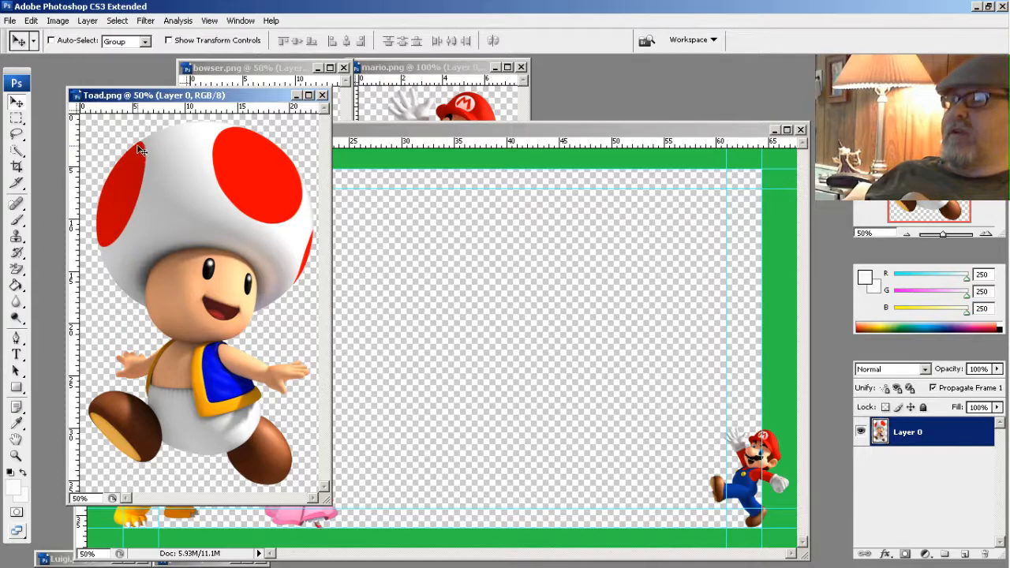
# Resize the Toad image to a height of 175 pixels with constrained proportions
pyautogui.click(65, 23)
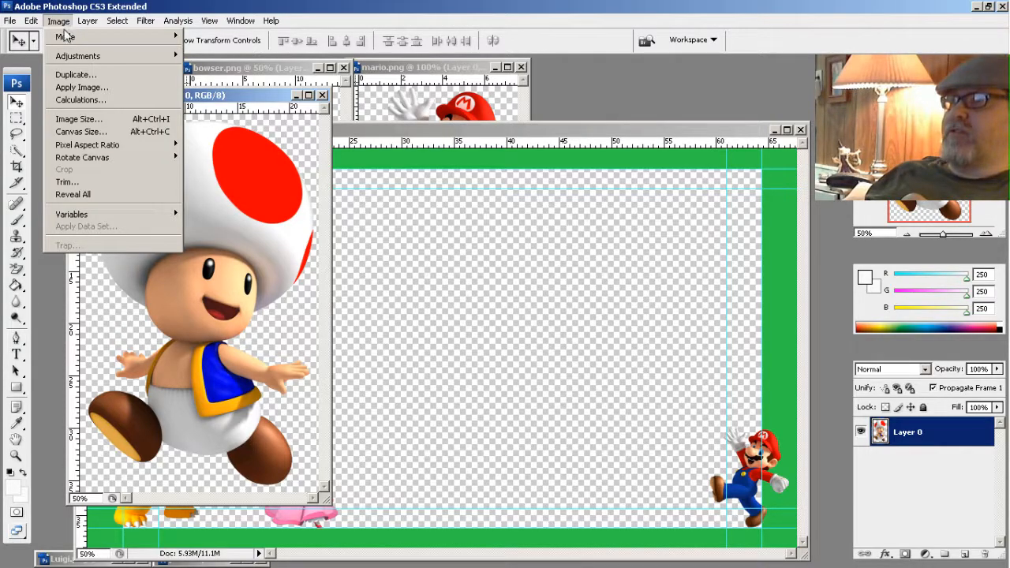
pyautogui.click(79, 119)
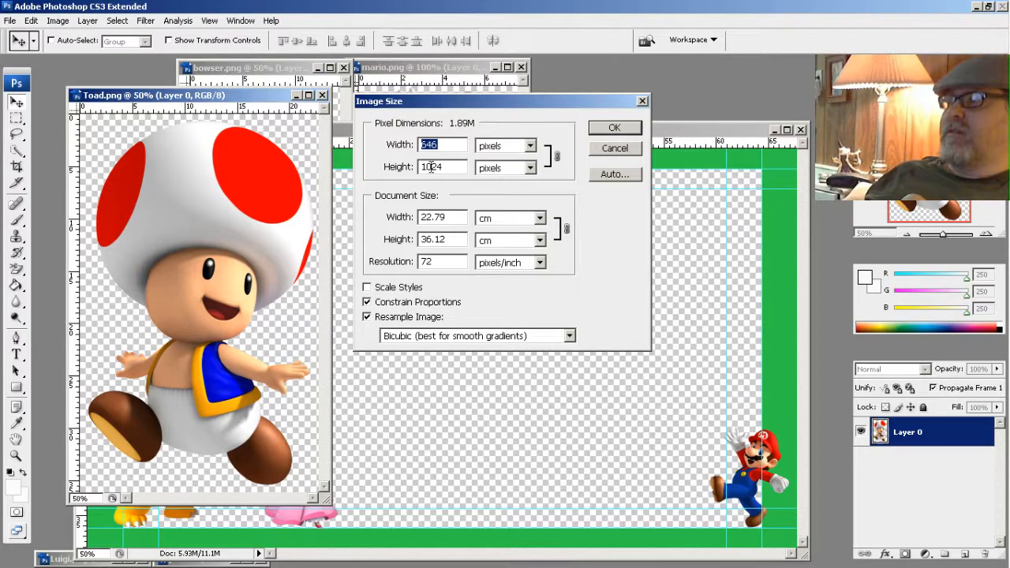
pyautogui.moveTo(445, 172); pyautogui.dragTo(418, 174)
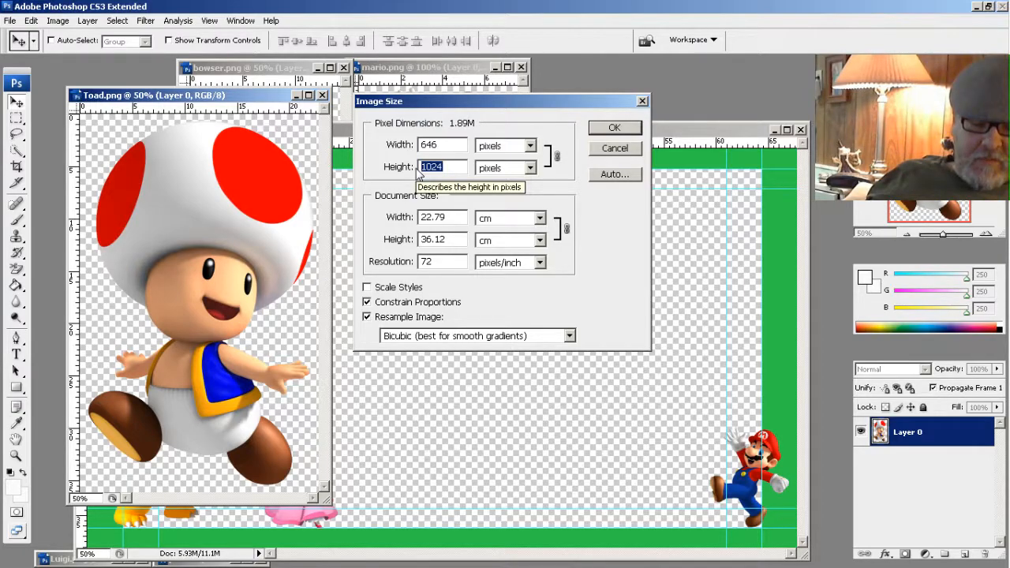
pyautogui.write('175')
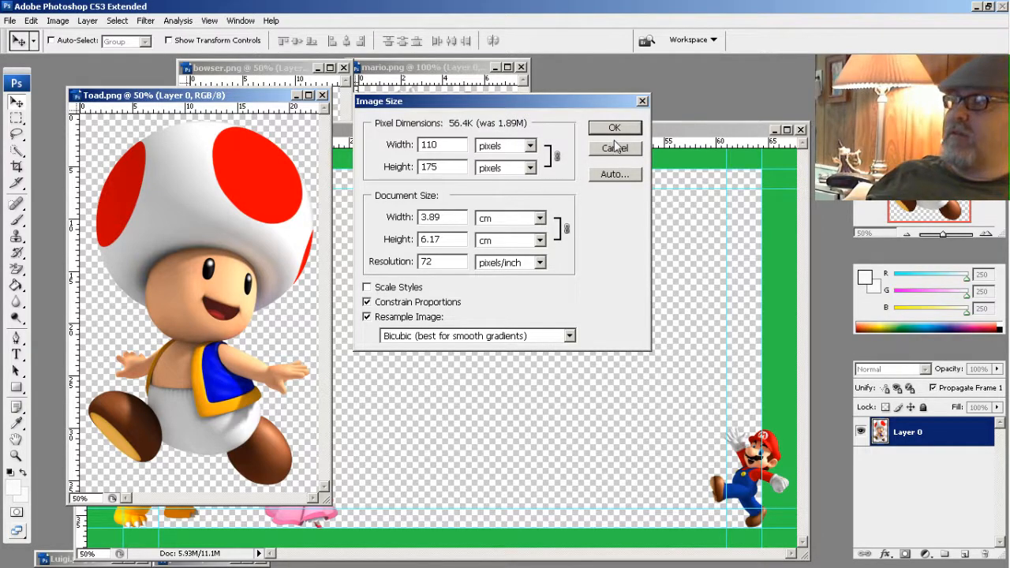
pyautogui.click(614, 128)
# Copy the resized Toad into the frame just before Mario, standing on the lower border
pyautogui.moveTo(178, 170); pyautogui.dragTo(662, 489)
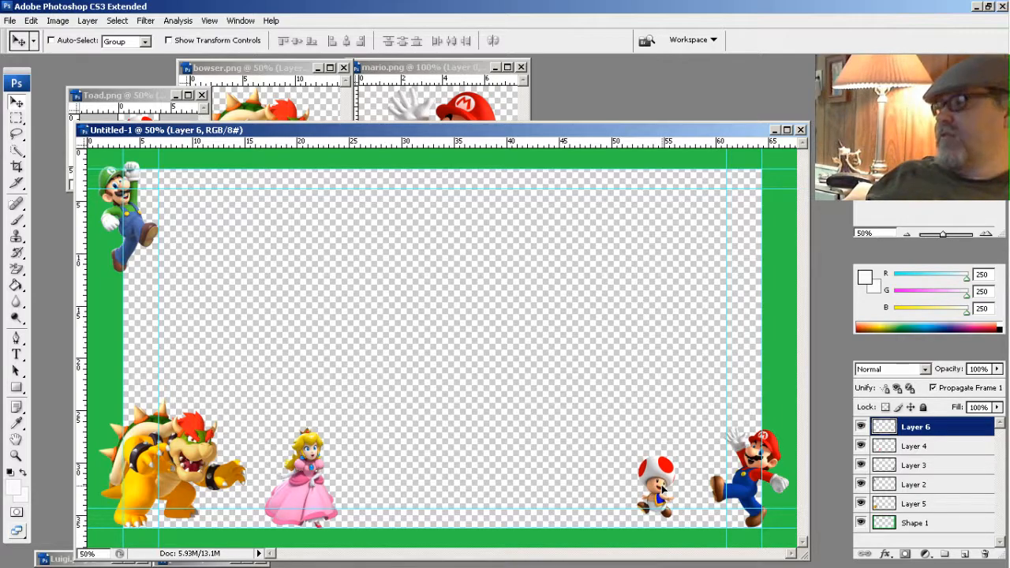
pyautogui.moveTo(663, 487); pyautogui.dragTo(661, 483)
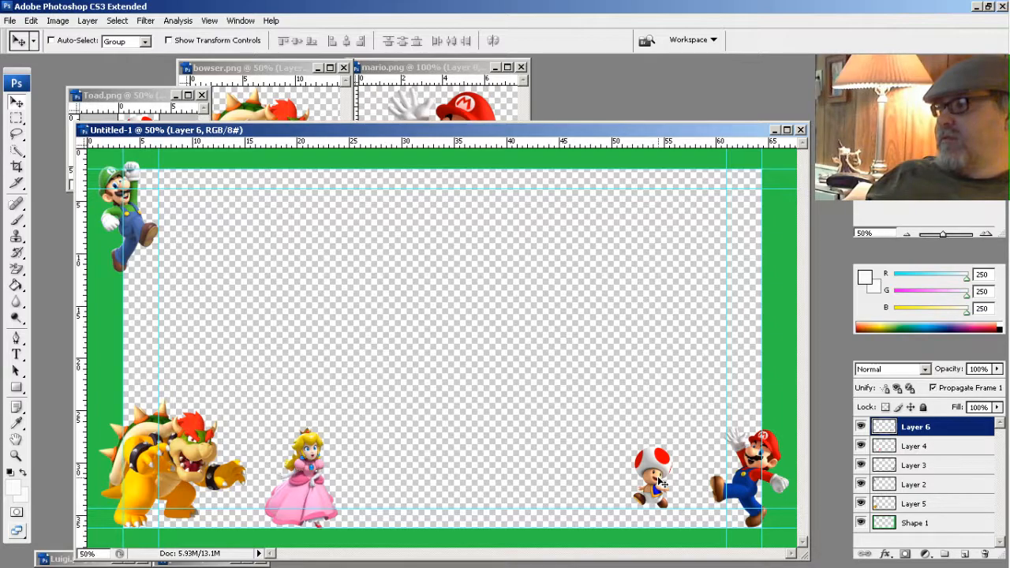
pyautogui.moveTo(658, 476); pyautogui.dragTo(658, 491)
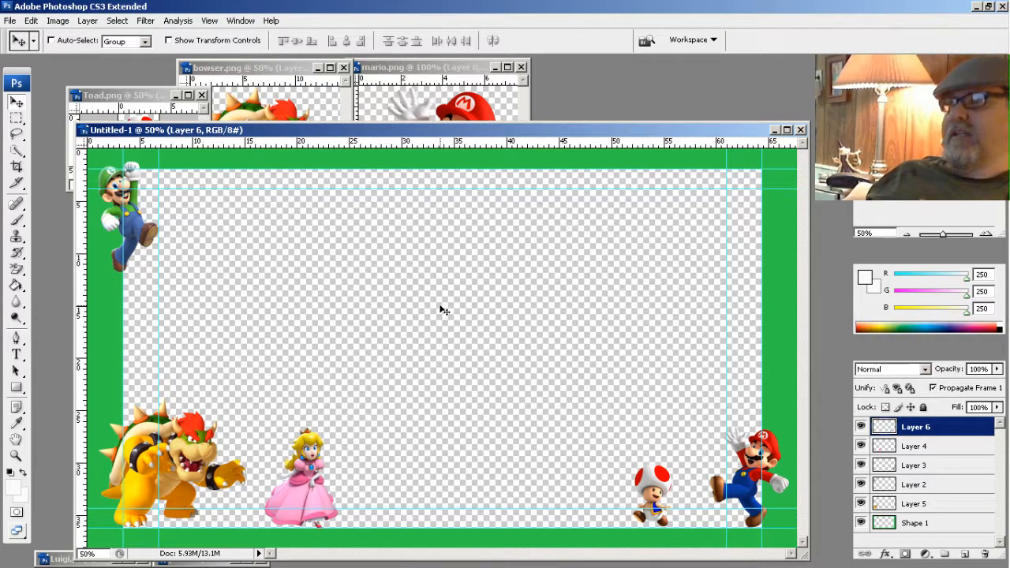
# Open star.jpg from the Livestreaming folder and move its window clear of Luigi
pyautogui.click(6, 23)
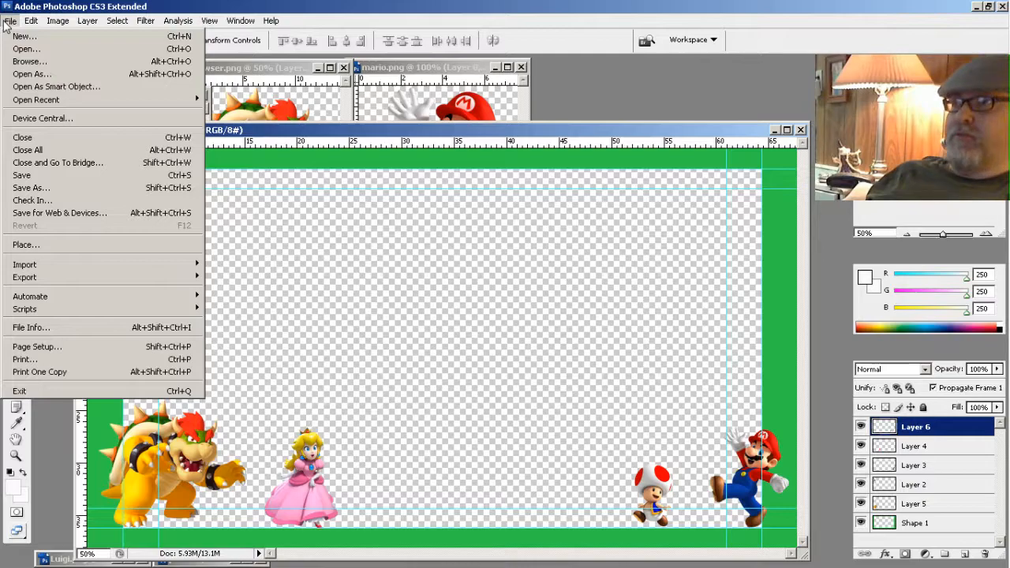
pyautogui.click(24, 49)
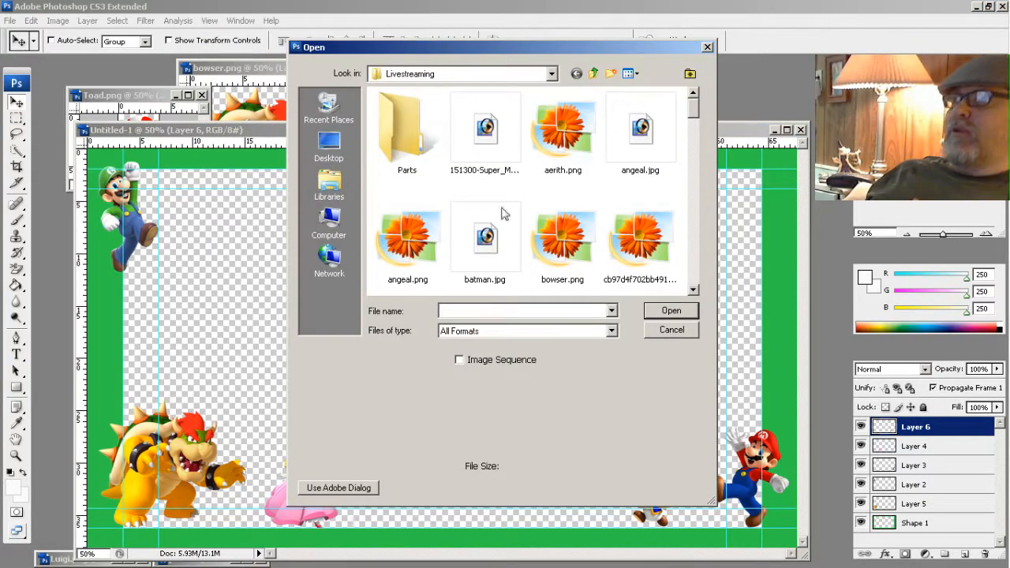
pyautogui.moveTo(694, 291); pyautogui.dragTo(694, 291)
pyautogui.doubleClick(488, 139)
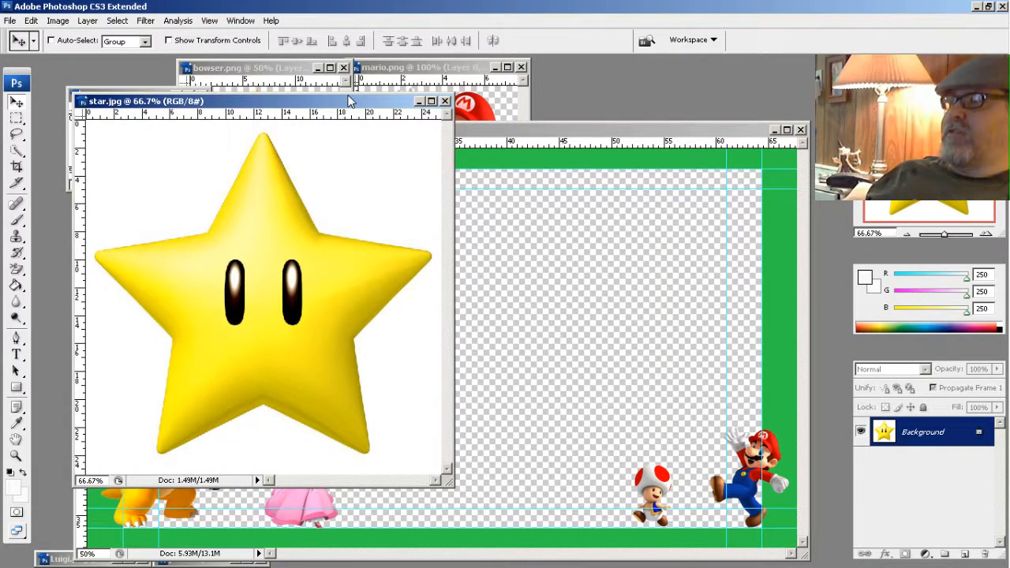
pyautogui.moveTo(350, 100); pyautogui.dragTo(546, 101)
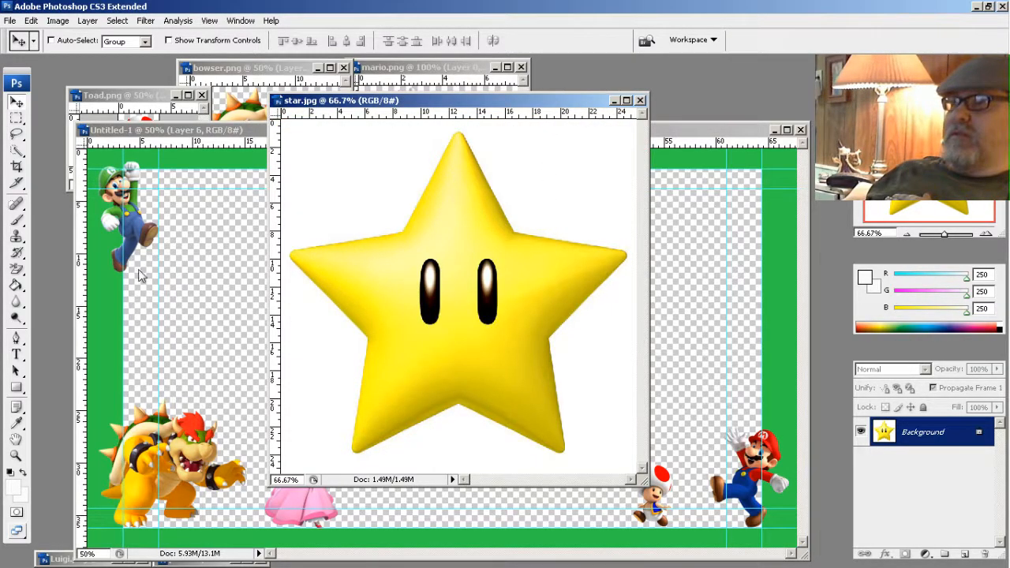
# Fill the white background around the star with light green 5fe278 using the Paint Bucket
pyautogui.click(16, 285)
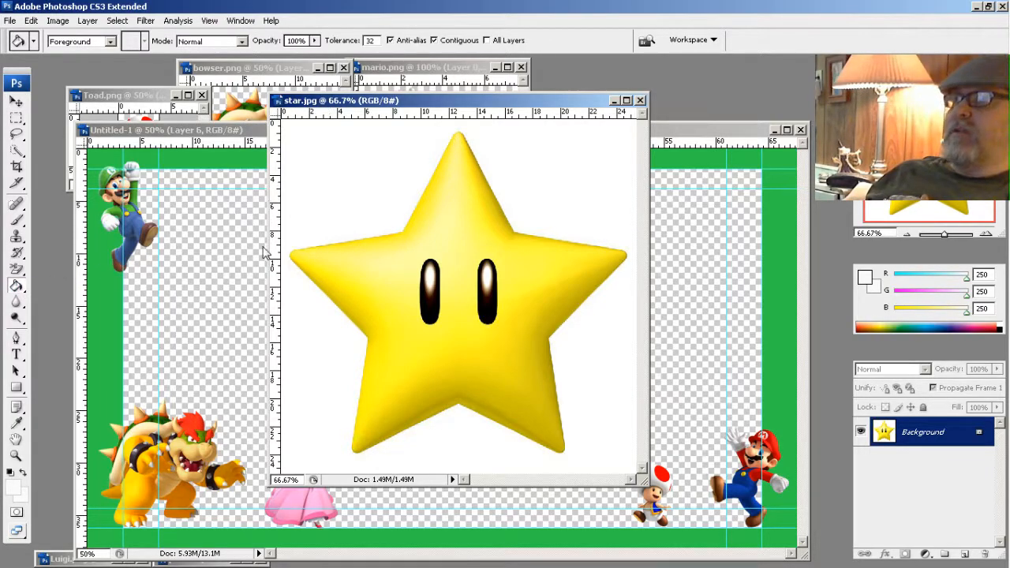
pyautogui.click(16, 483)
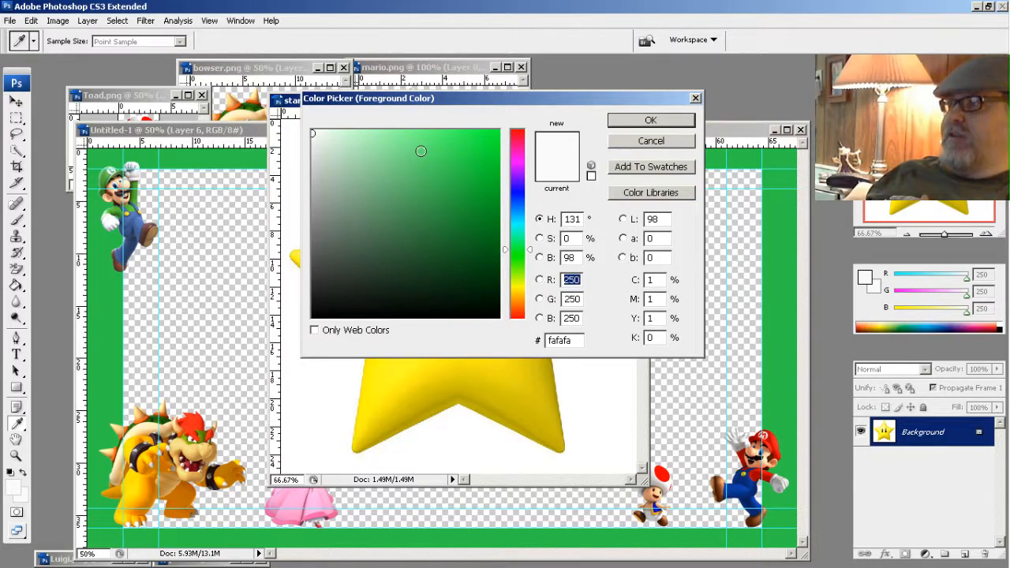
pyautogui.click(421, 149)
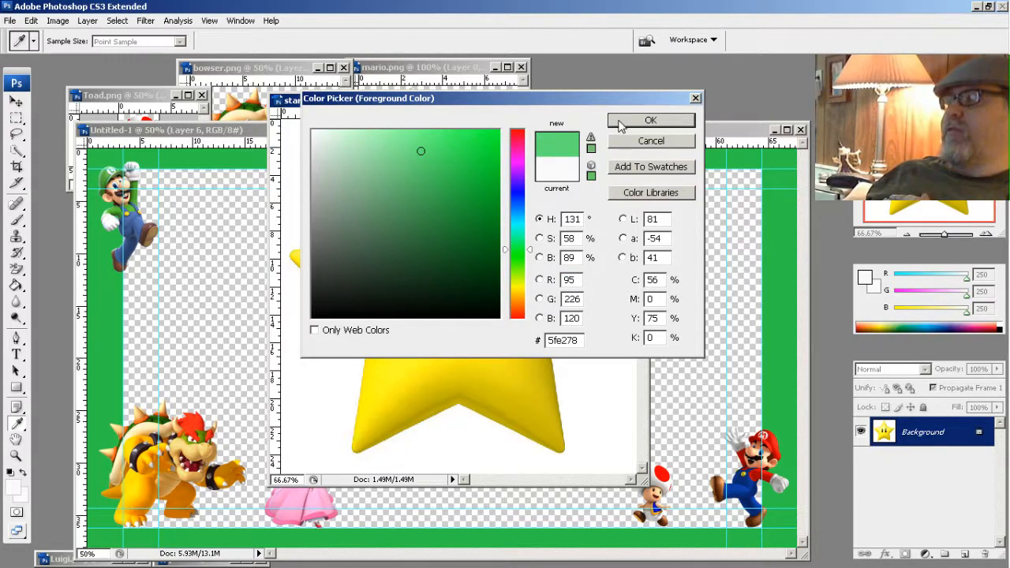
pyautogui.click(651, 120)
pyautogui.press('g')
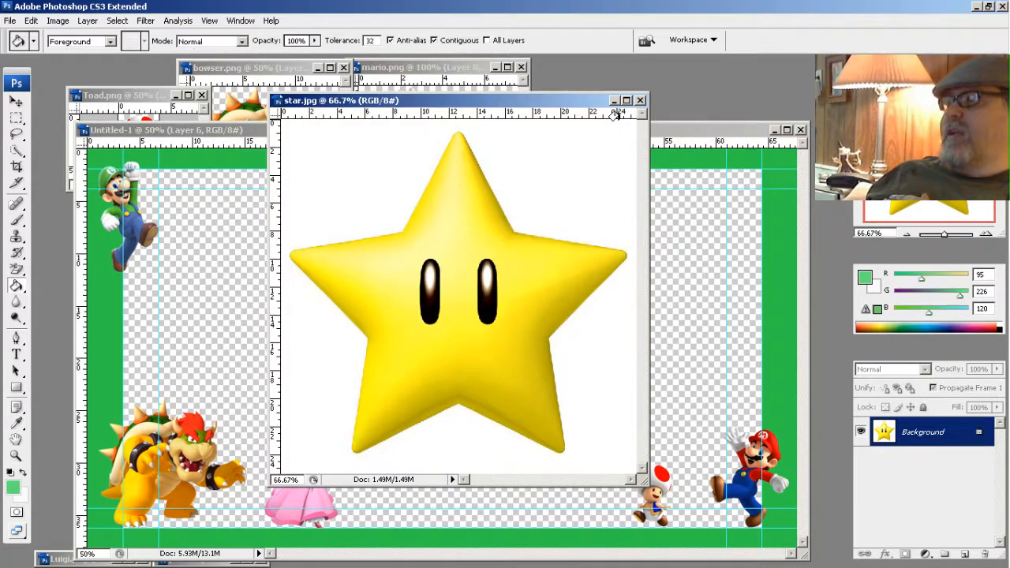
pyautogui.click(531, 174)
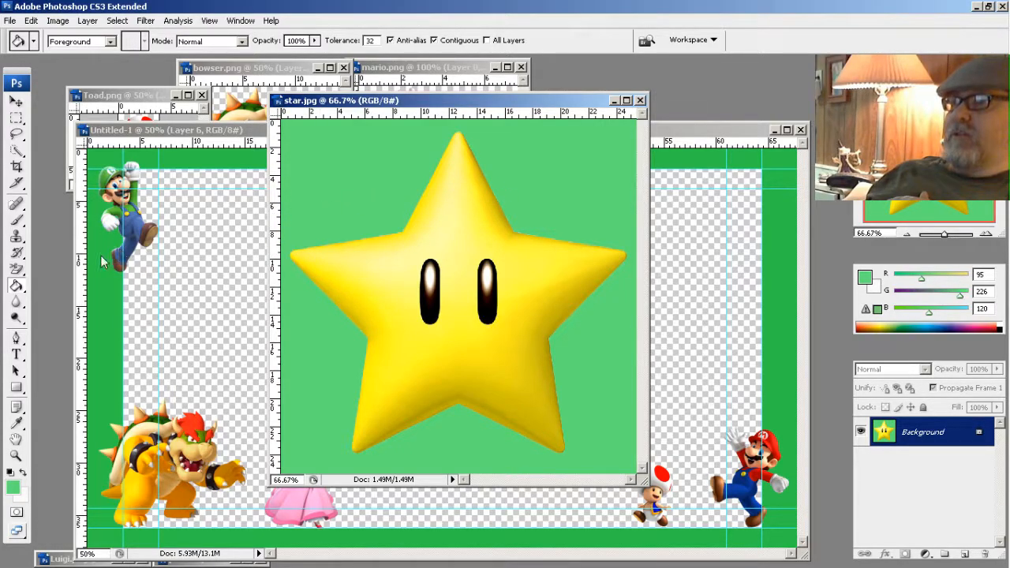
# Erase the green background around the star to transparency with the Background Eraser Tool
pyautogui.click(23, 272)
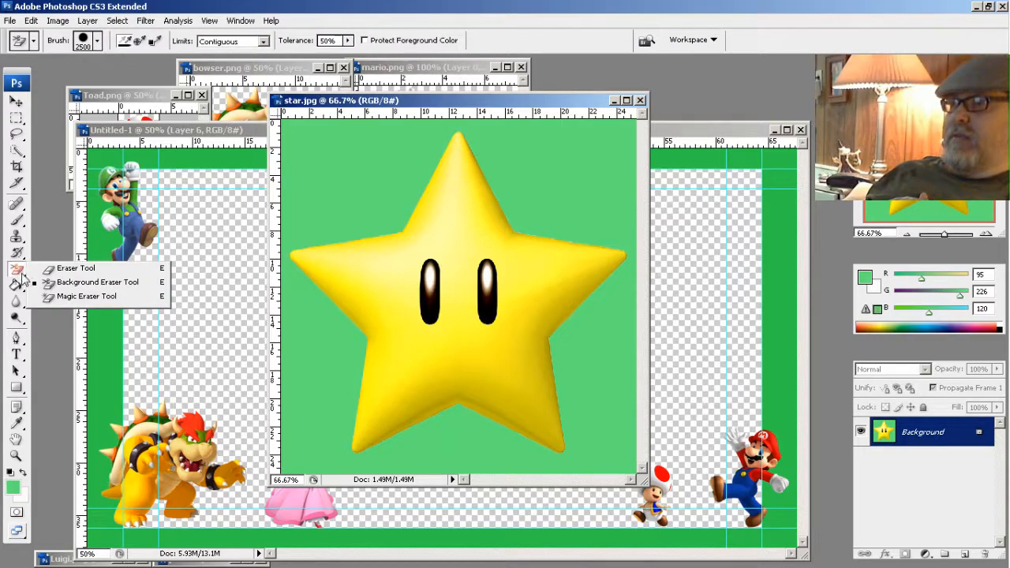
pyautogui.click(48, 282)
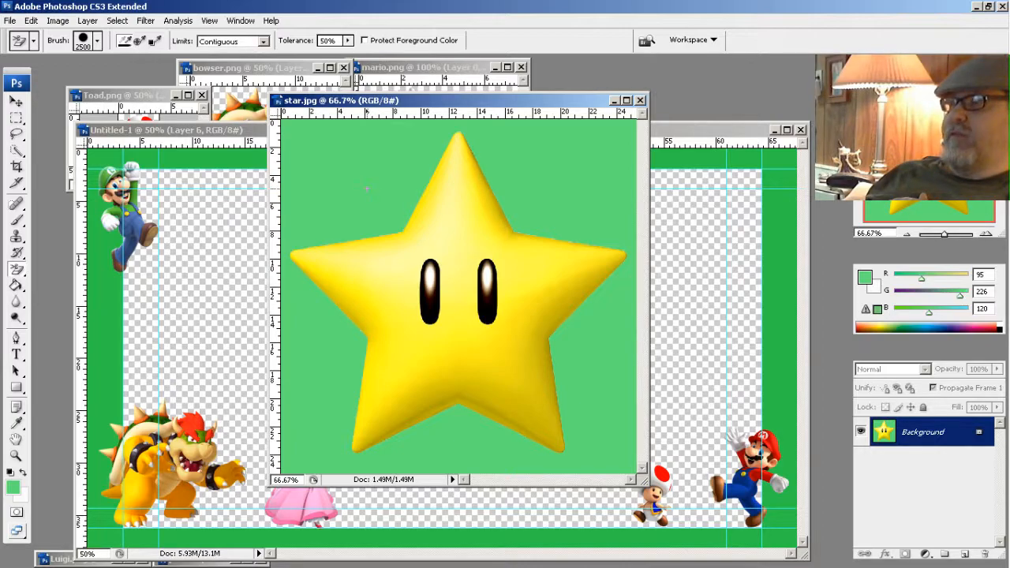
pyautogui.click(366, 188)
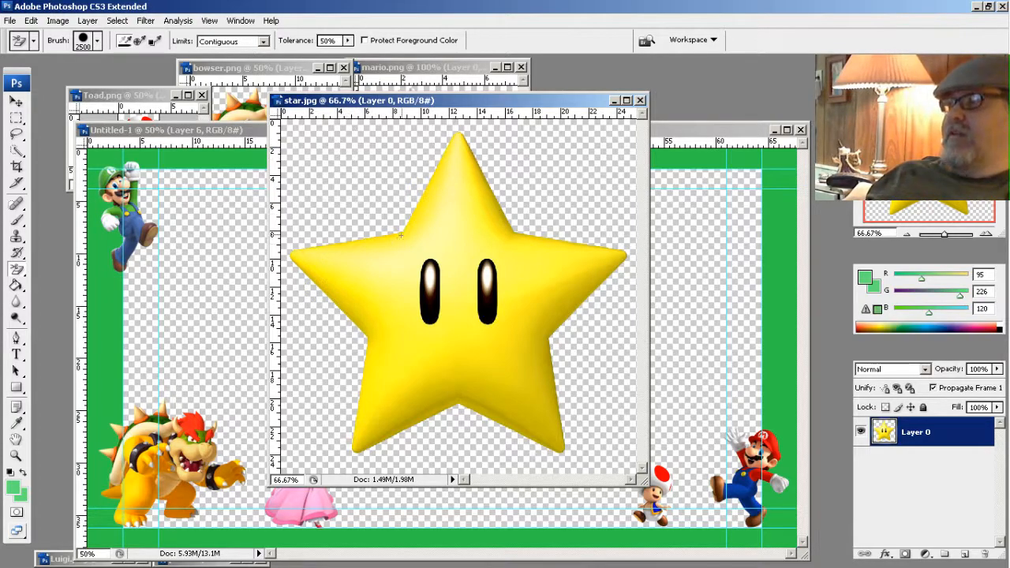
# Resize the star image to a height of 80 pixels with constrained proportions
pyautogui.click(63, 23)
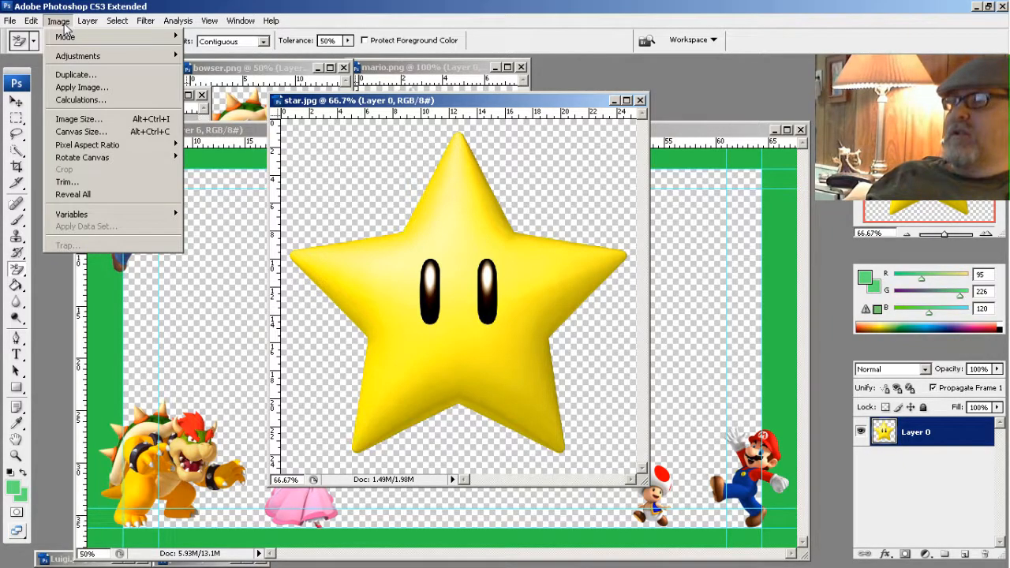
pyautogui.click(90, 121)
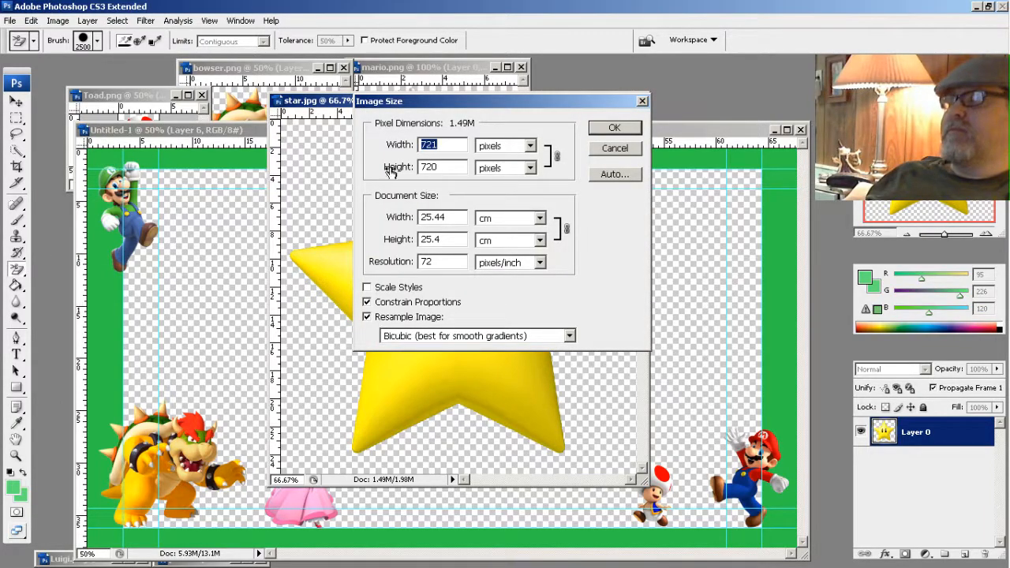
pyautogui.moveTo(453, 167); pyautogui.dragTo(418, 167)
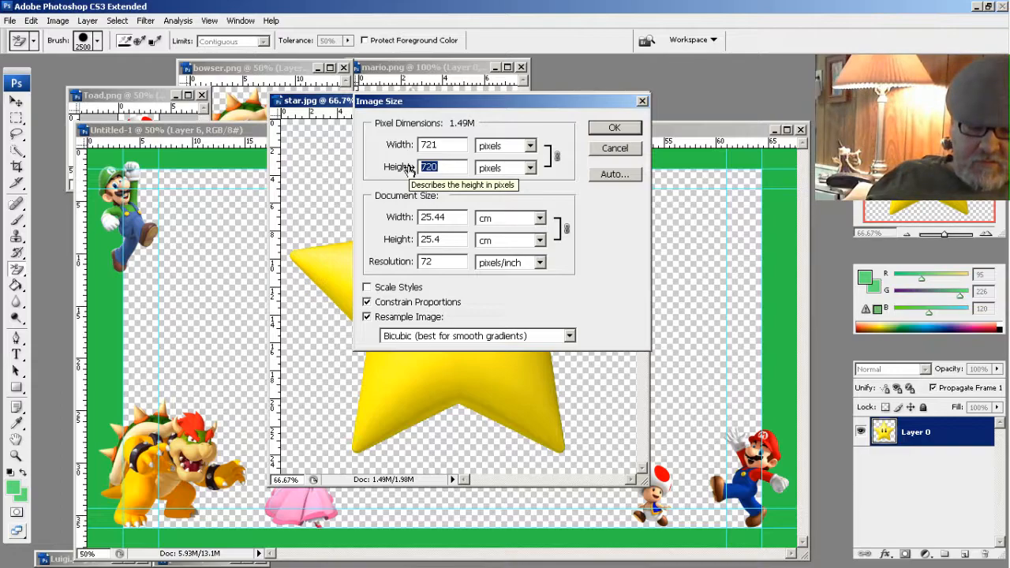
pyautogui.write('80')
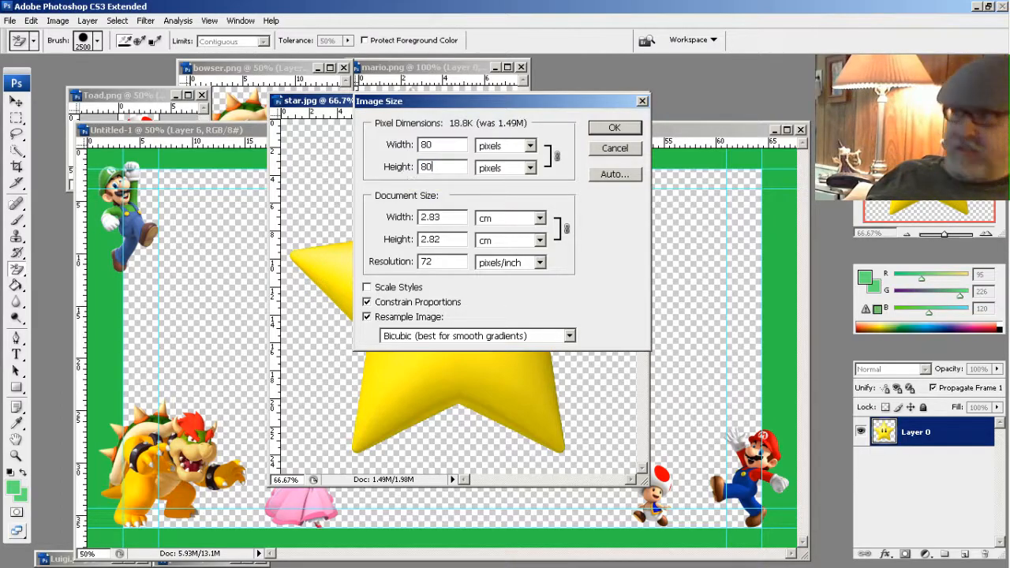
pyautogui.click(604, 129)
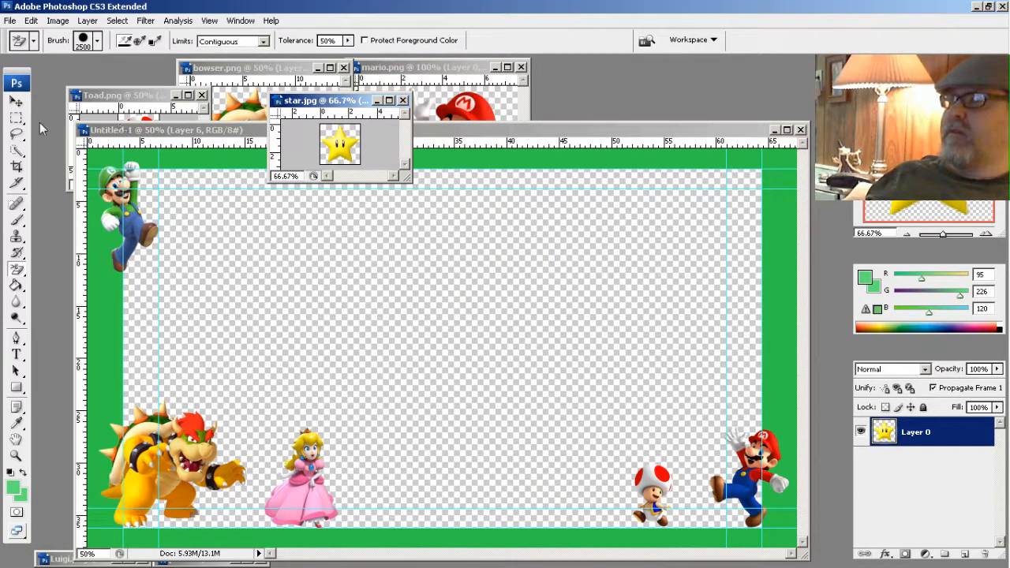
# Try the 80-pixel star above Toad in the frame, and delete its layer again
pyautogui.click(17, 104)
pyautogui.moveTo(314, 150); pyautogui.dragTo(648, 387)
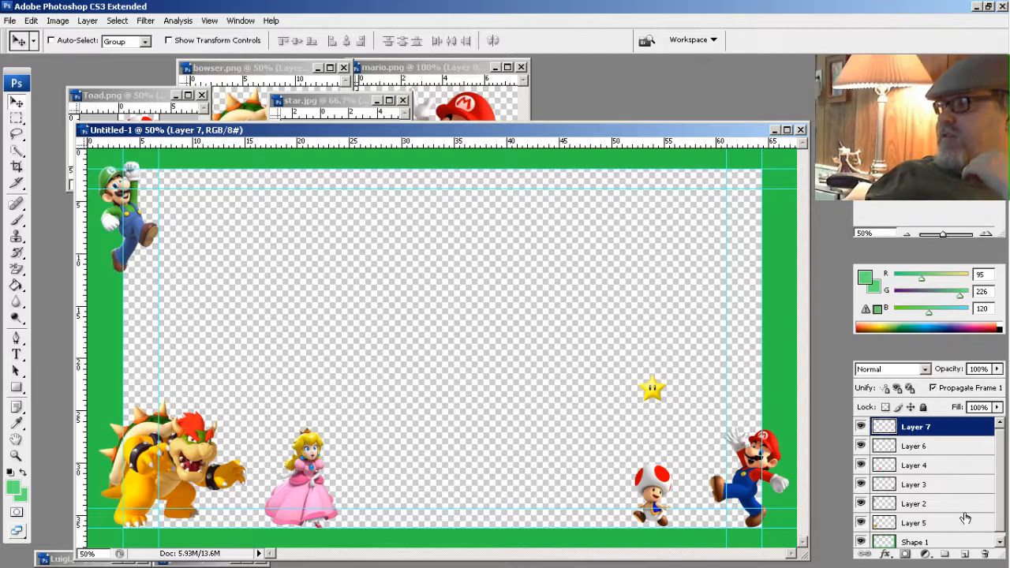
pyautogui.click(985, 555)
pyautogui.click(453, 219)
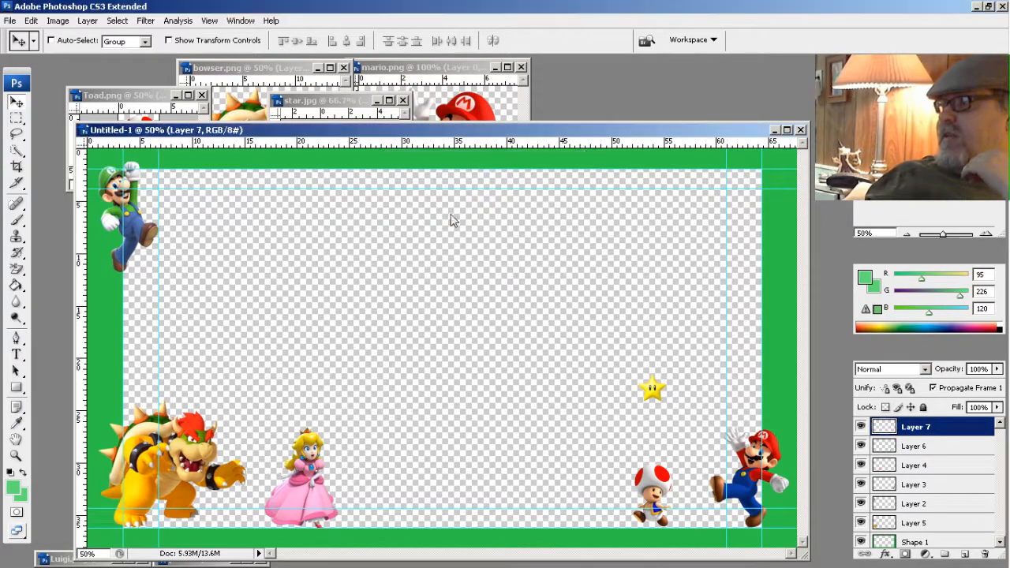
# Enlarge the star image to a height of 125 pixels and copy it into the frame above the gap between Toad and Mario
pyautogui.click(336, 108)
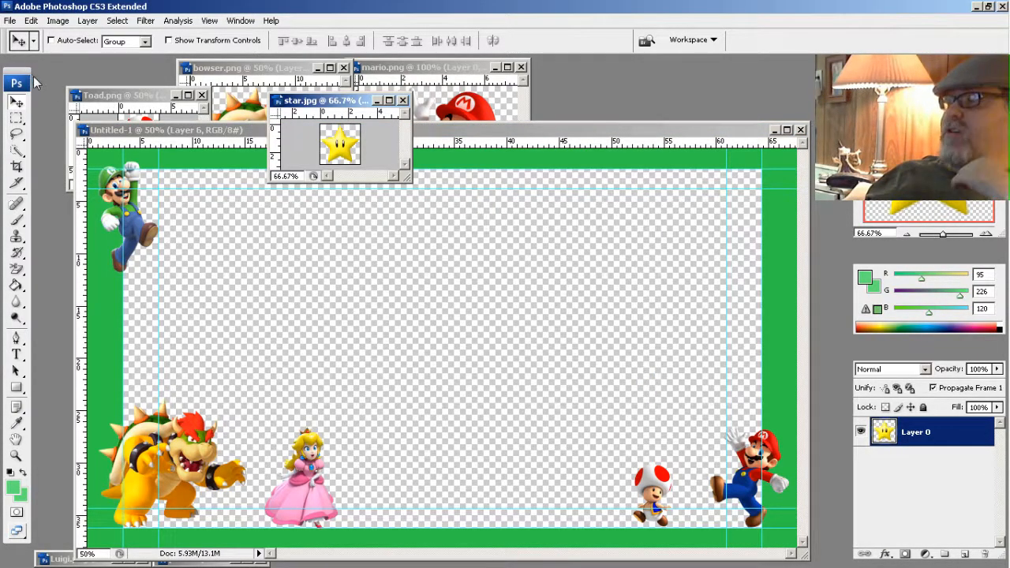
pyautogui.click(31, 20)
pyautogui.moveTo(58, 20)
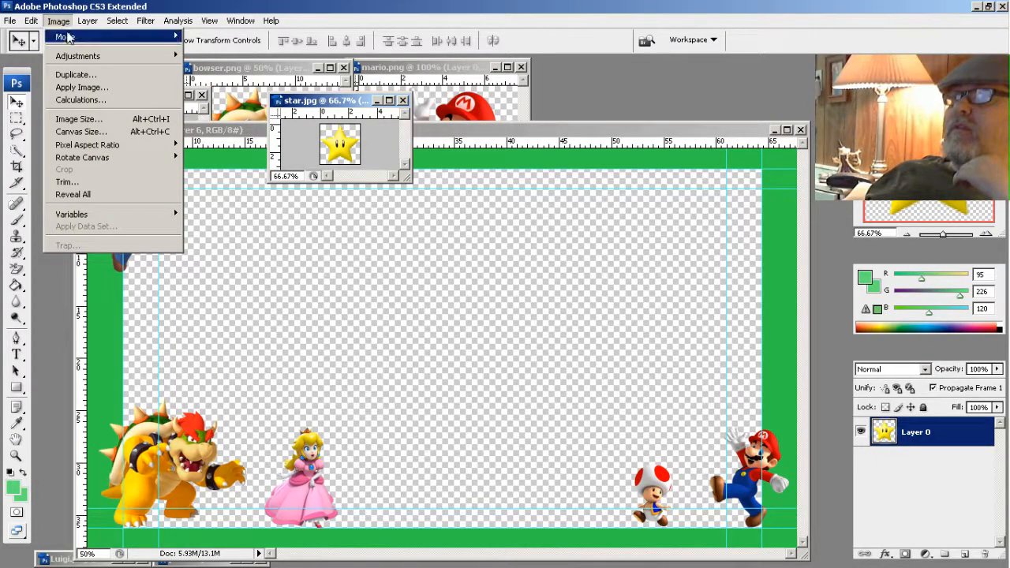
pyautogui.click(87, 118)
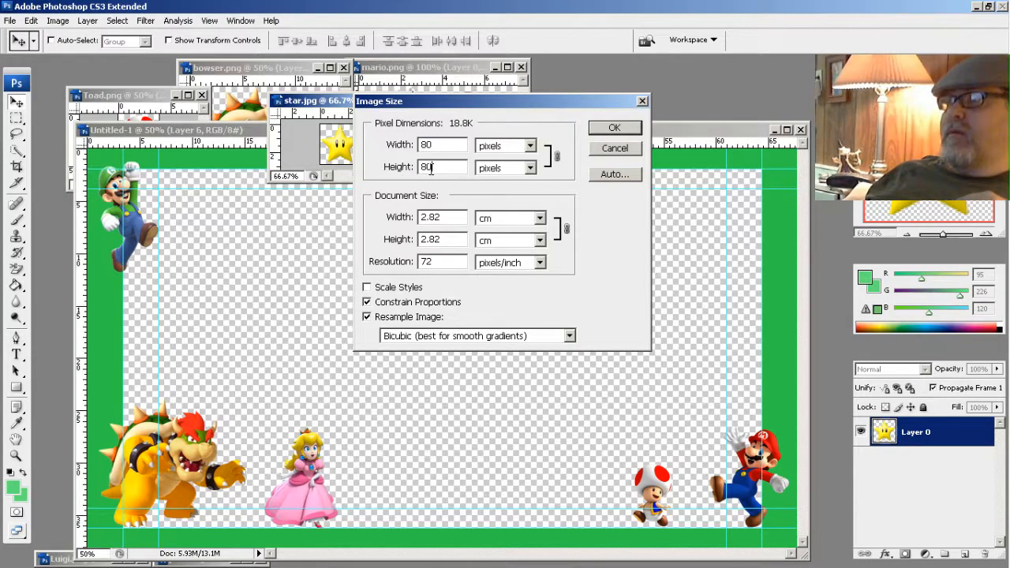
pyautogui.write('125')
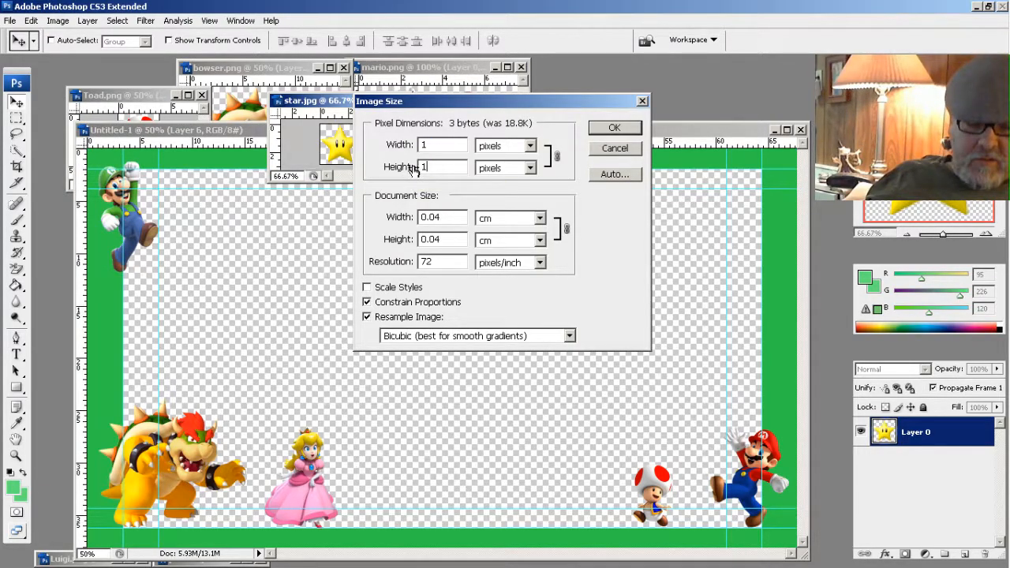
pyautogui.click(605, 130)
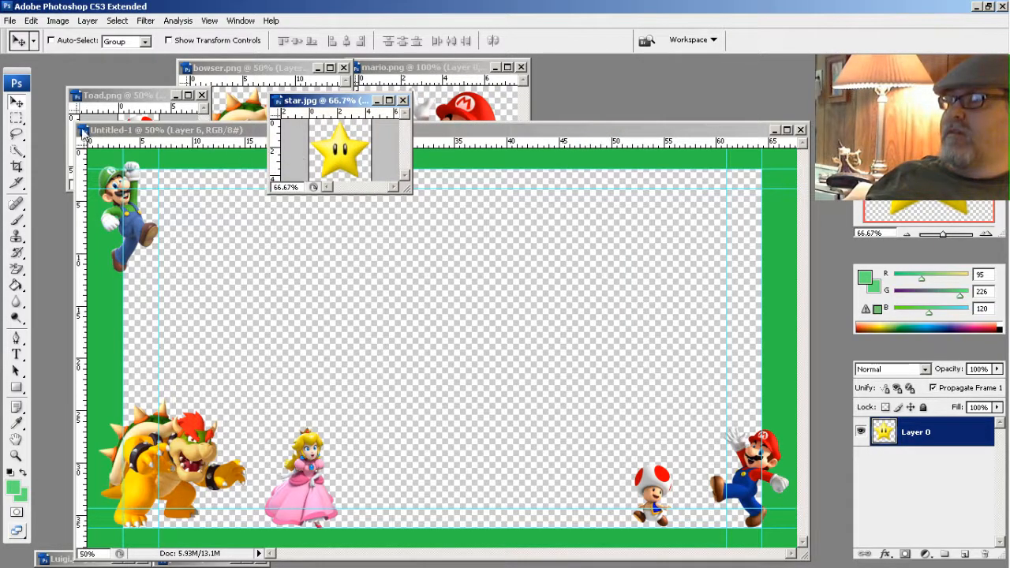
pyautogui.moveTo(320, 158); pyautogui.dragTo(693, 407)
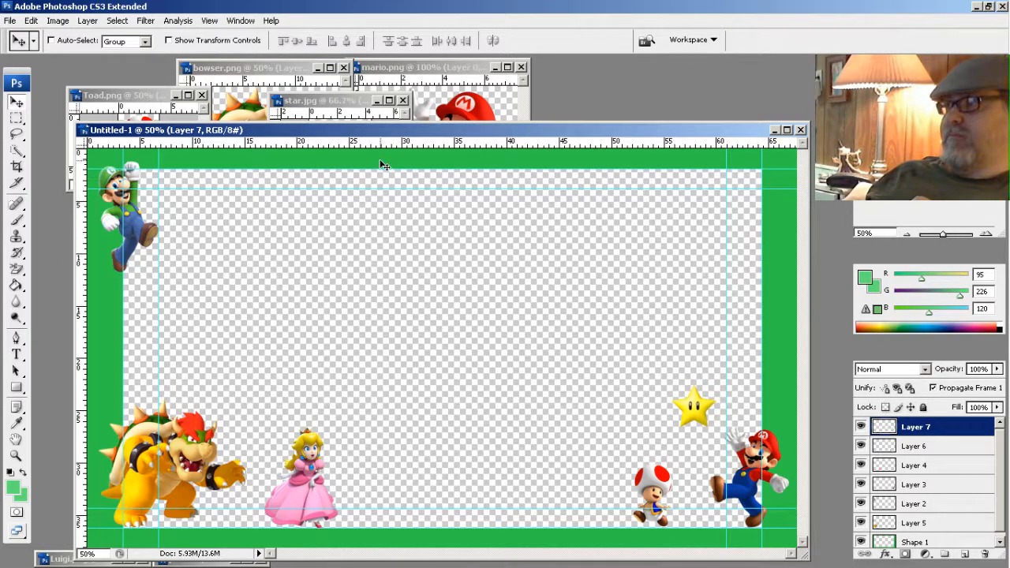
# Open the image Super Mario 64 title.jpg from the Livestreaming folder
pyautogui.click(11, 21)
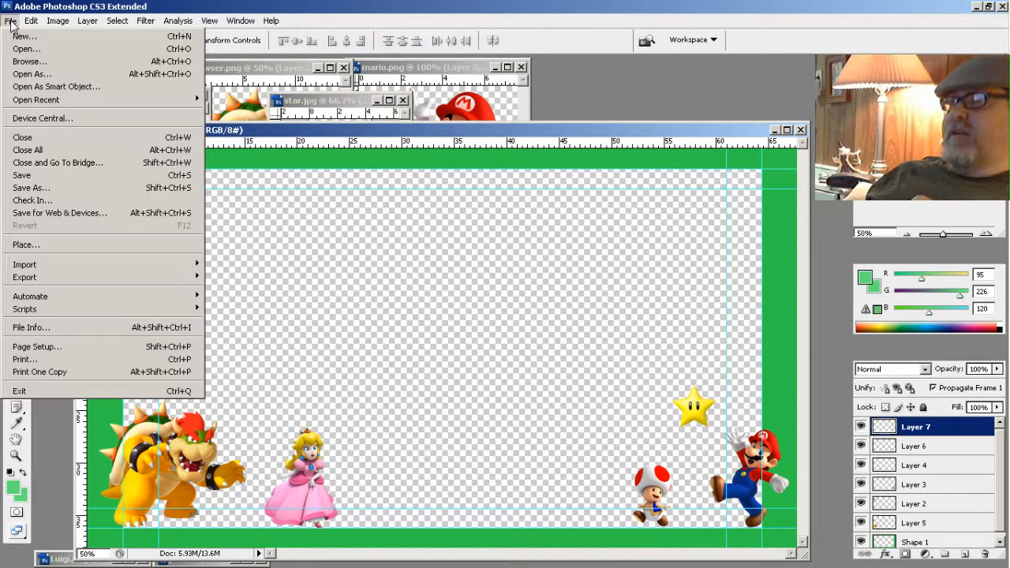
pyautogui.click(27, 49)
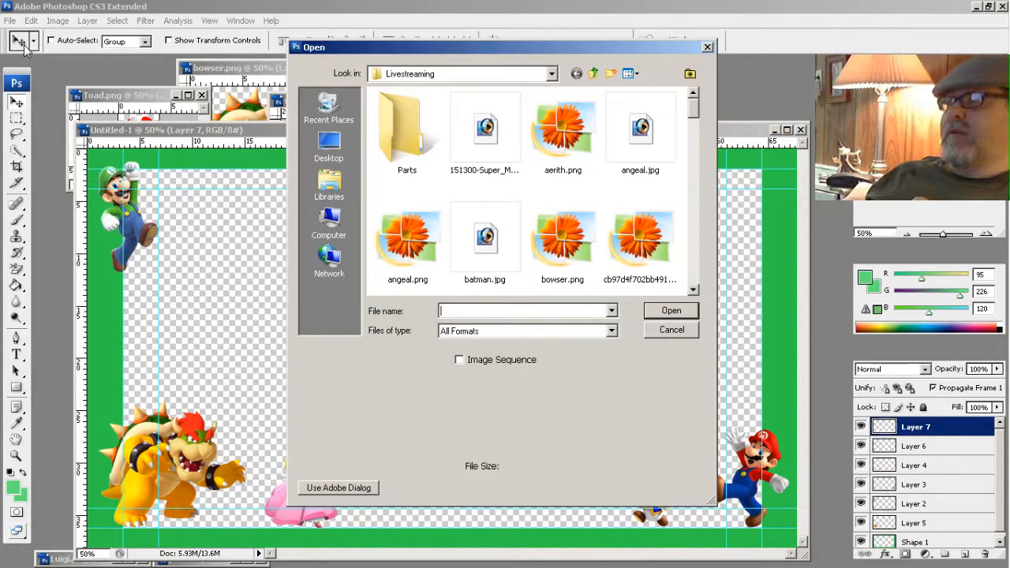
pyautogui.click(693, 291)
pyautogui.click(692, 290)
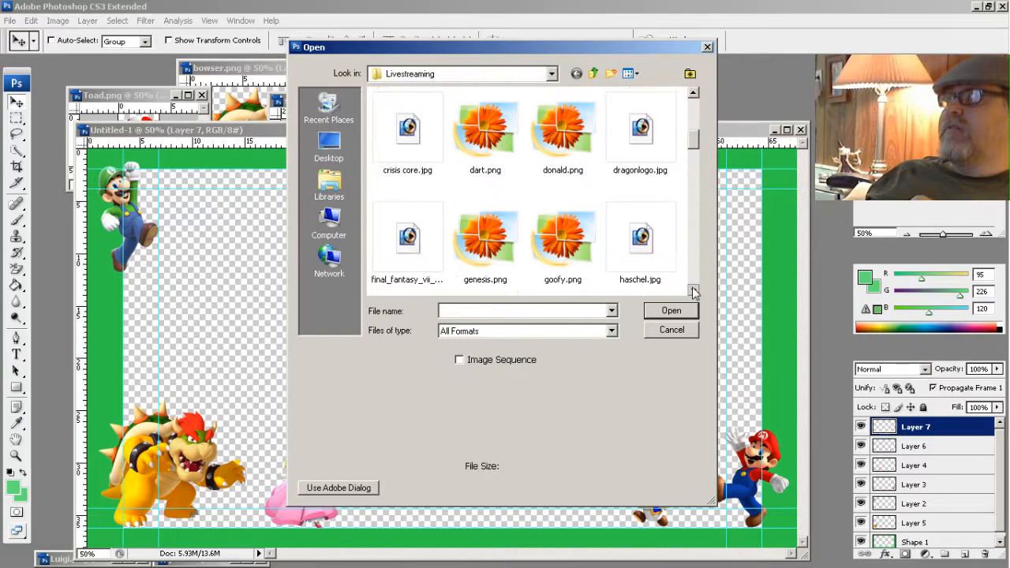
pyautogui.click(693, 290)
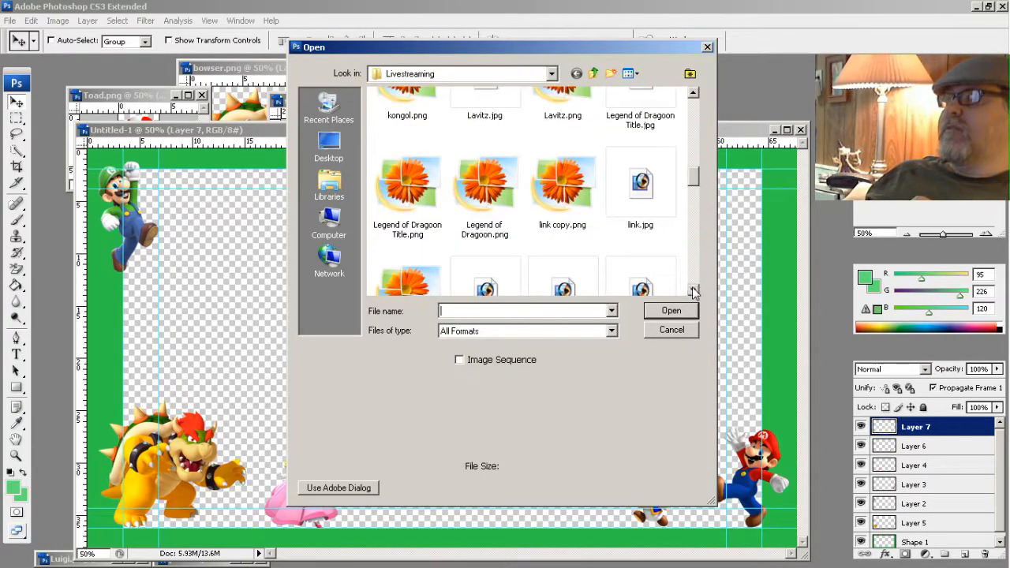
pyautogui.click(693, 290)
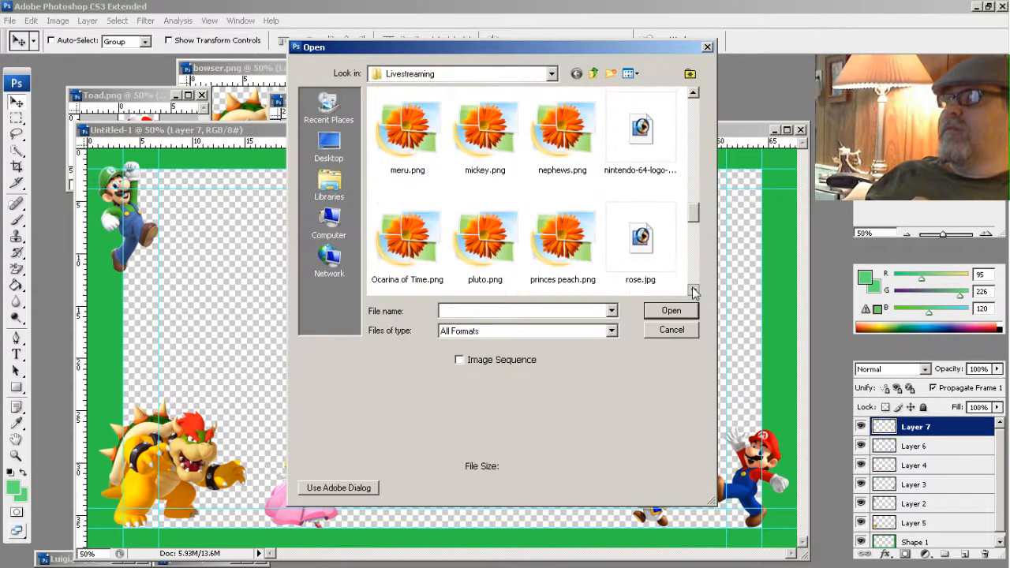
pyautogui.click(693, 291)
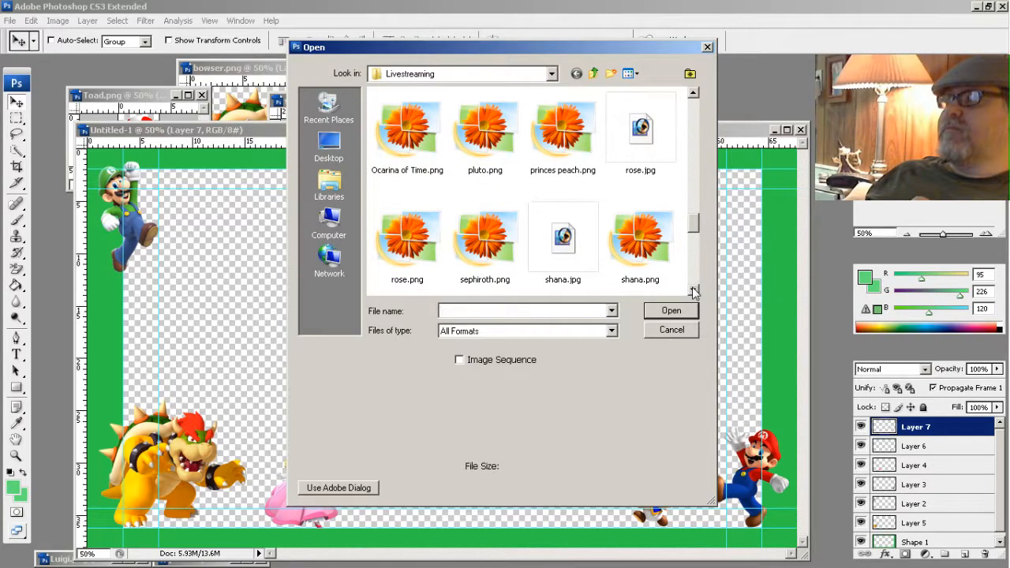
pyautogui.click(693, 290)
pyautogui.click(693, 290)
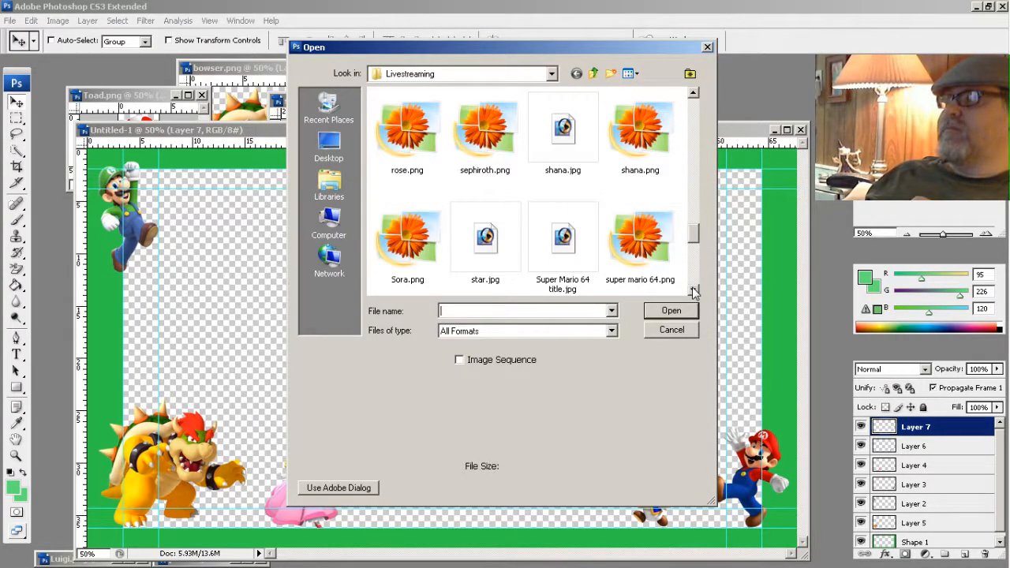
pyautogui.click(692, 291)
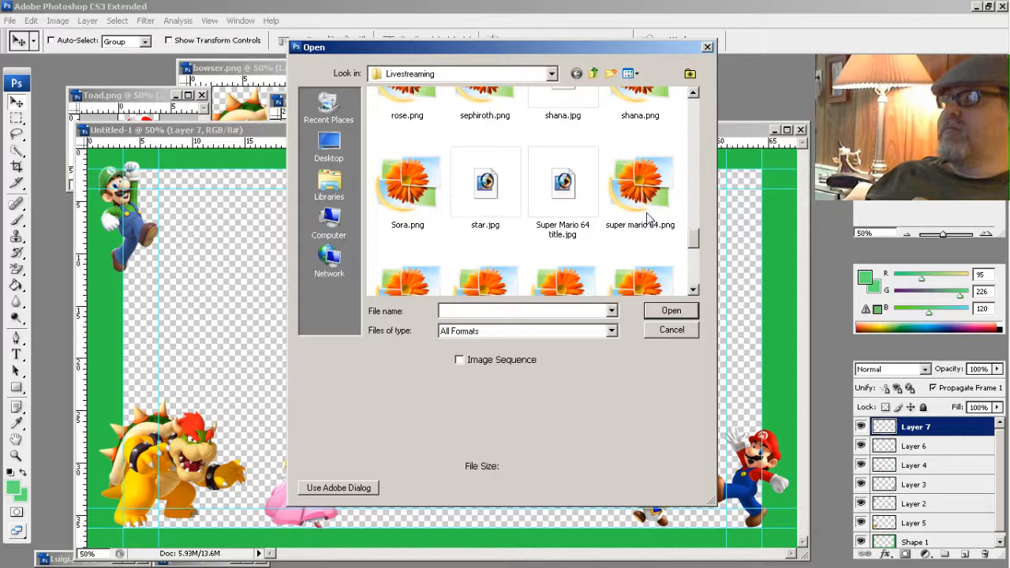
pyautogui.click(693, 291)
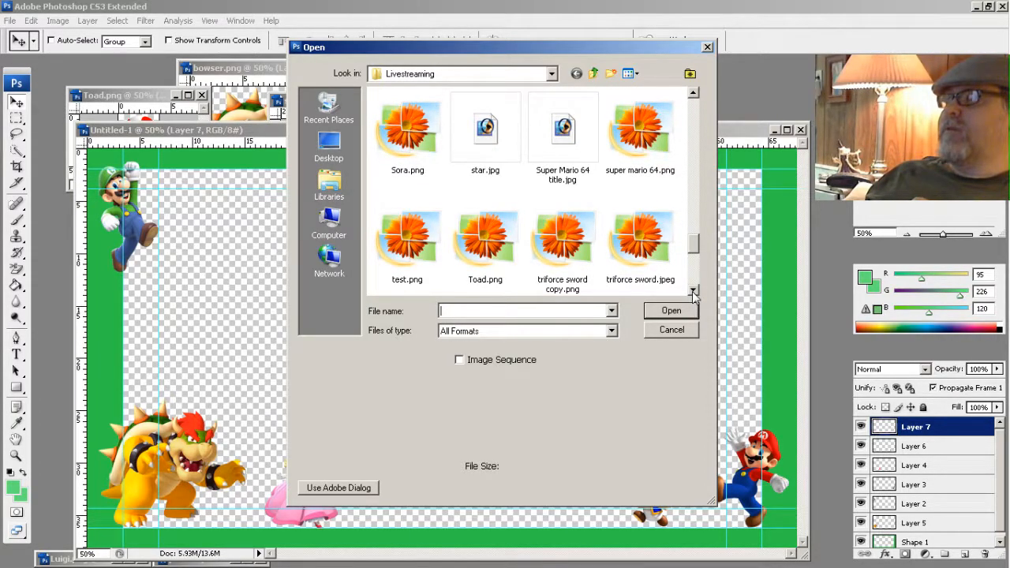
pyautogui.doubleClick(563, 133)
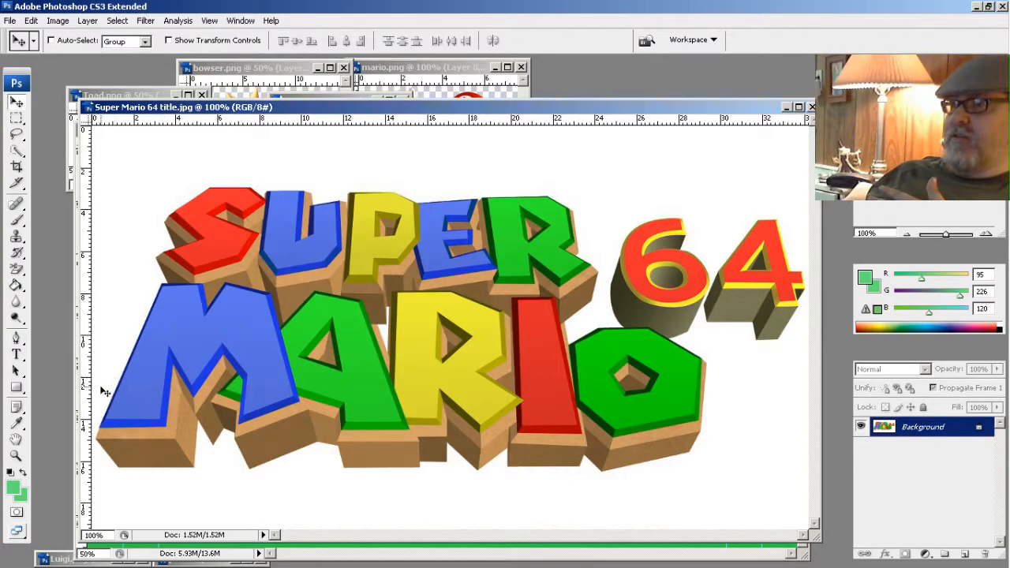
# Set the foreground color to pink (#d75fe2) and fill the title image's white background with the Paint Bucket Tool
pyautogui.click(13, 490)
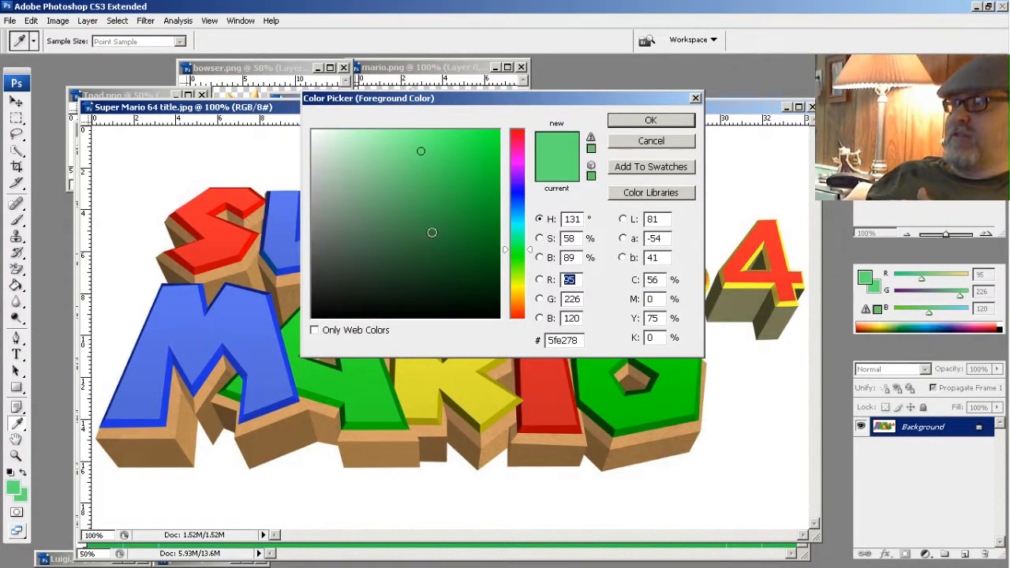
pyautogui.click(515, 164)
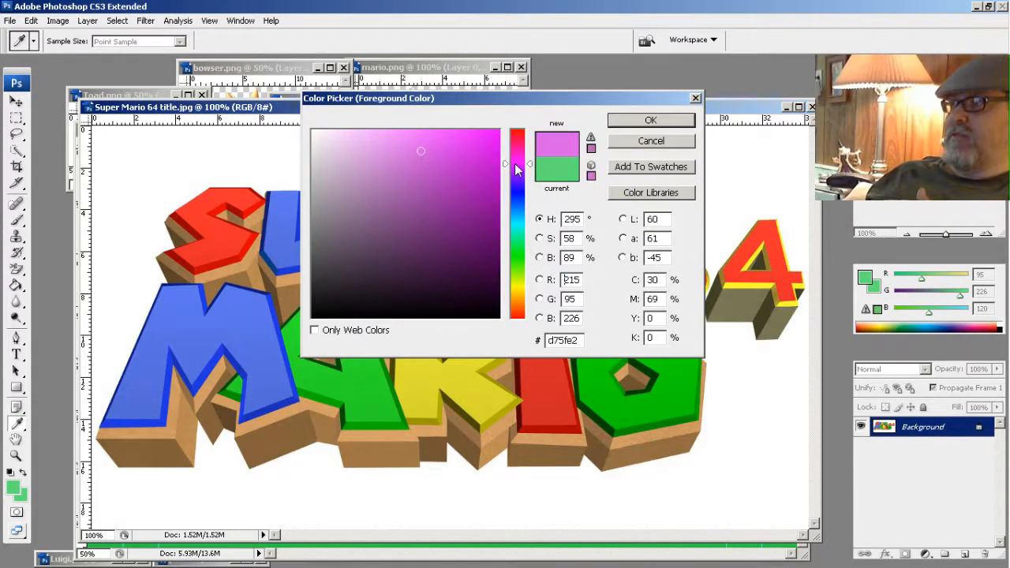
pyautogui.click(621, 126)
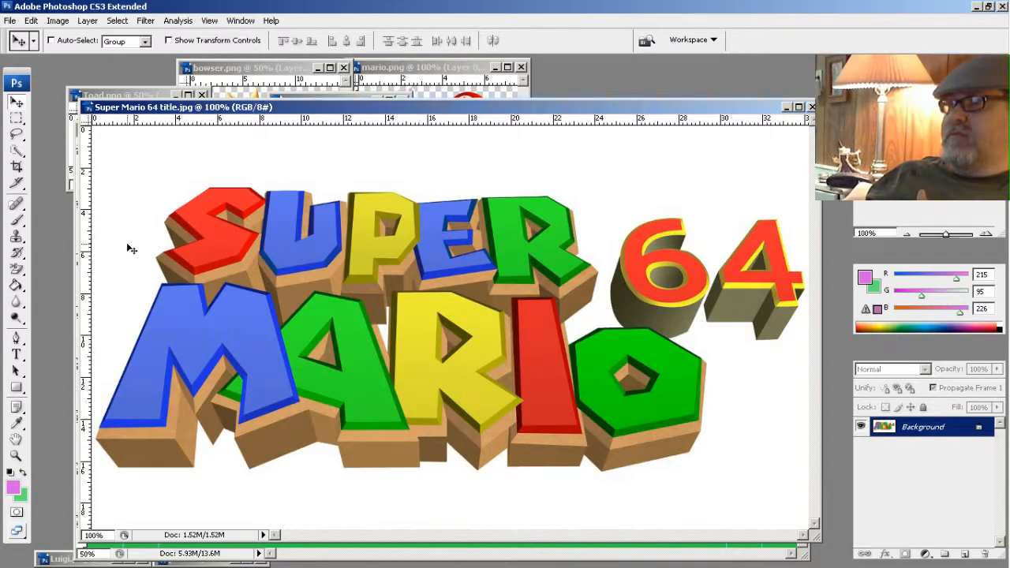
pyautogui.click(15, 286)
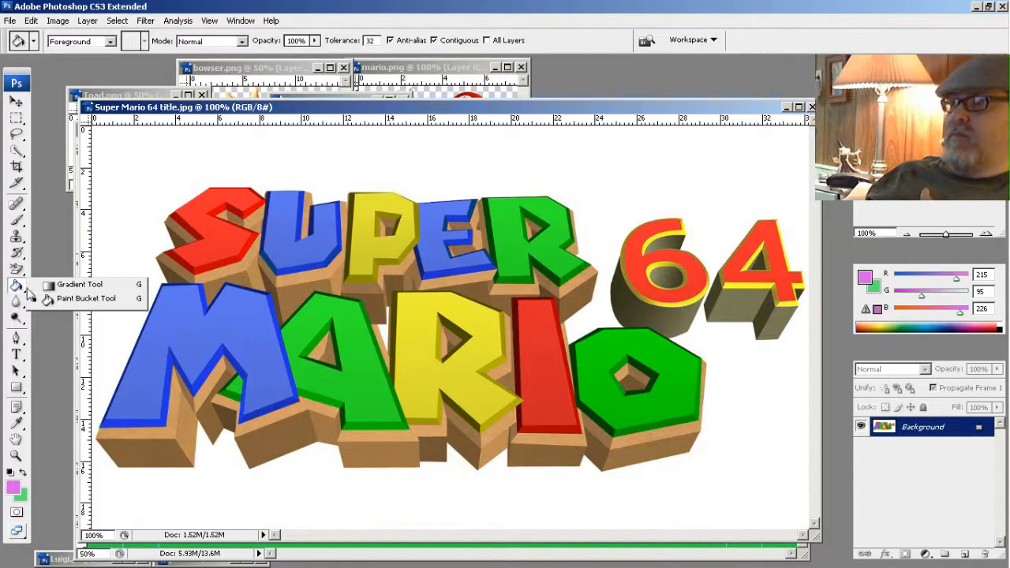
pyautogui.click(64, 301)
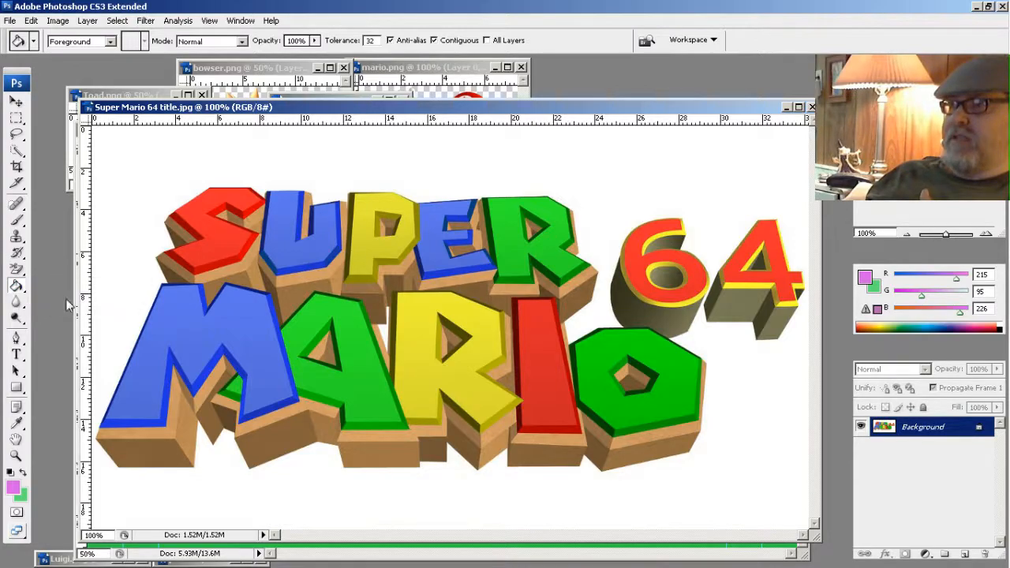
pyautogui.click(327, 160)
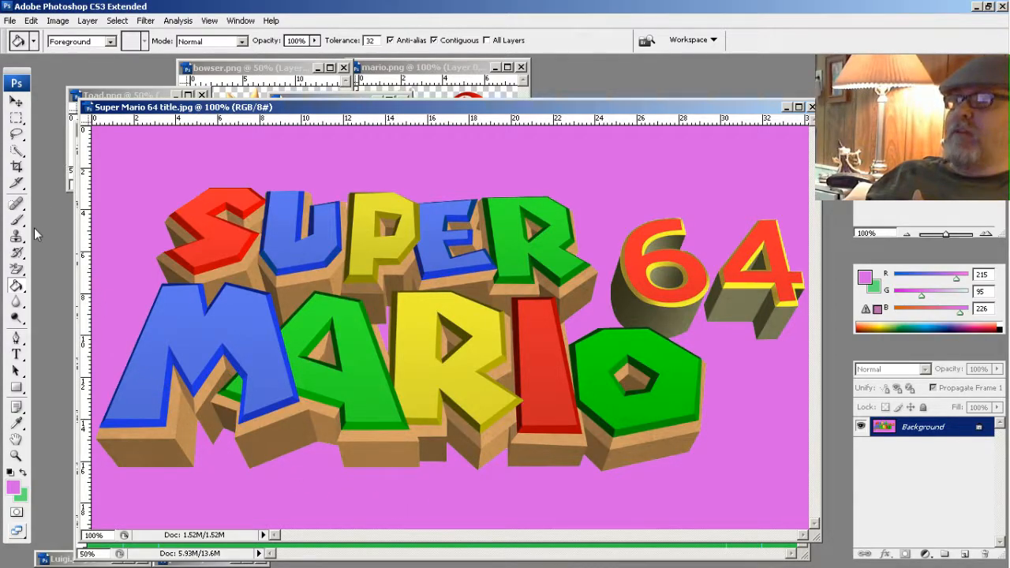
# Erase the pink background around the title and in the gap between the A and R of MARIO with the Background Eraser Tool
pyautogui.click(17, 269)
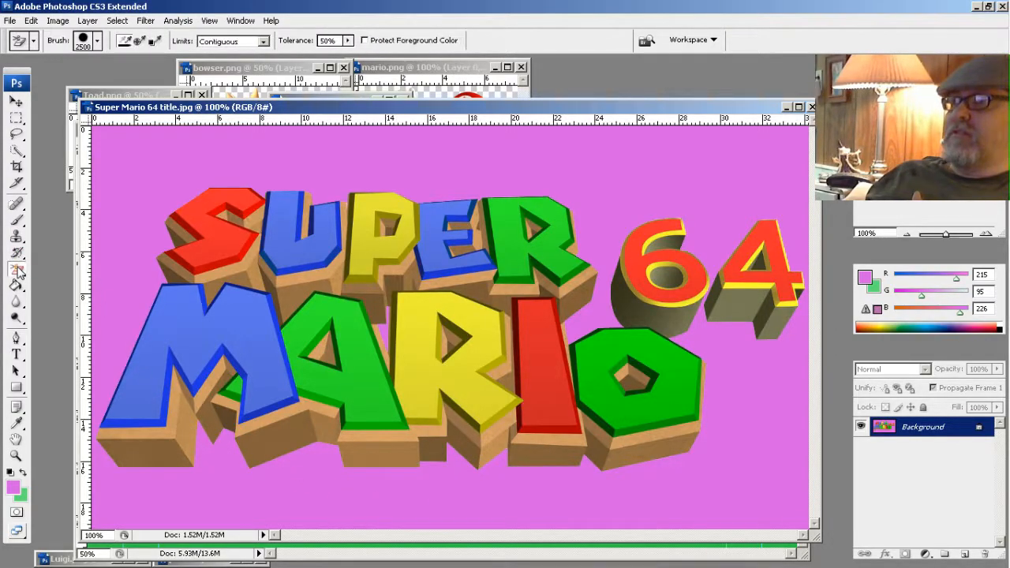
pyautogui.click(18, 271)
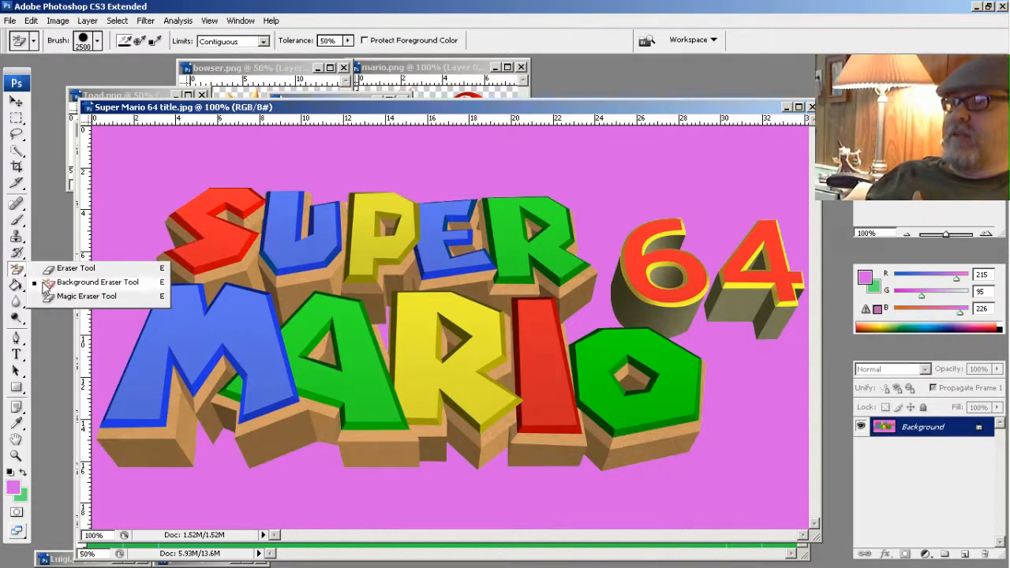
pyautogui.click(45, 285)
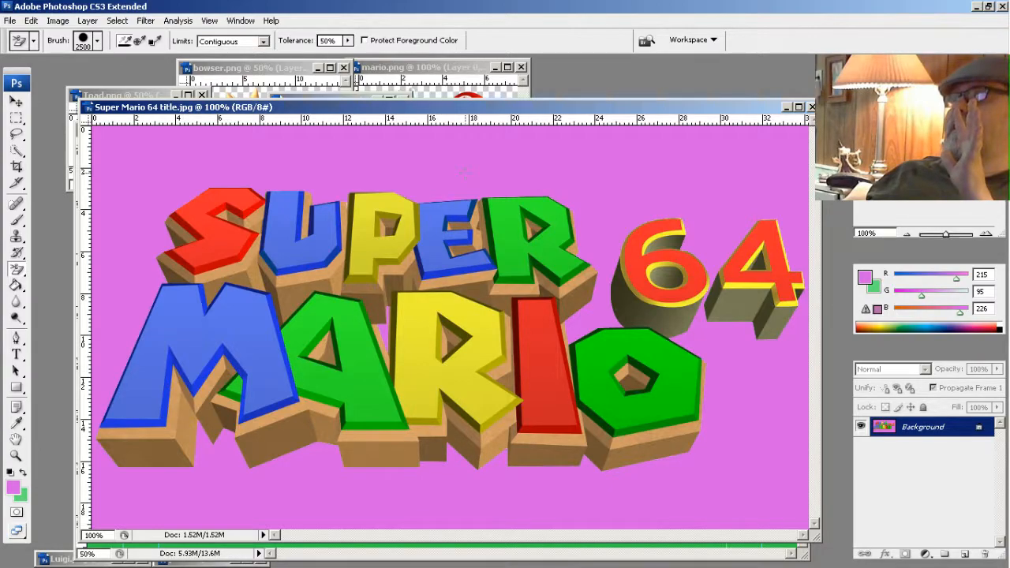
pyautogui.click(463, 174)
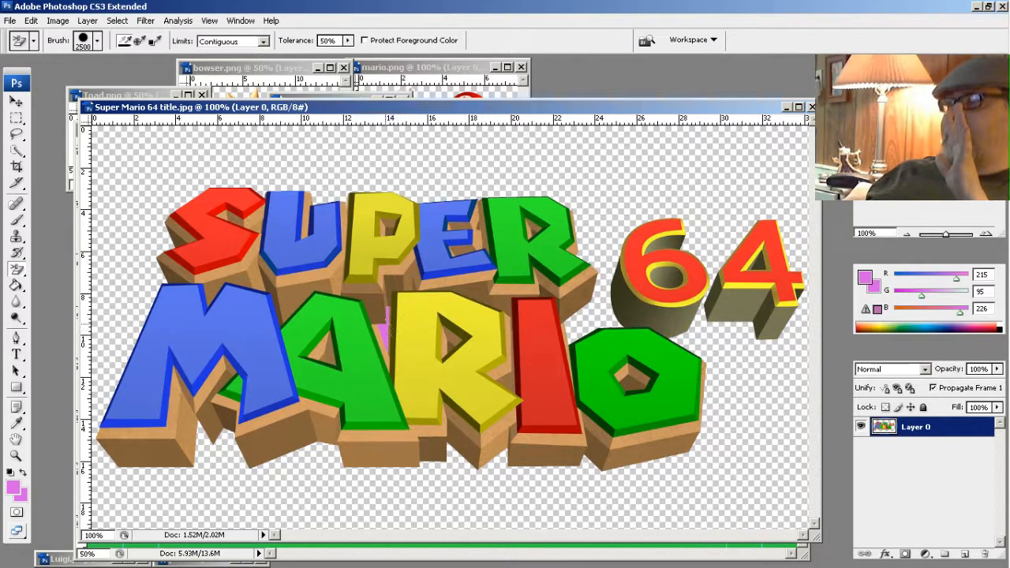
pyautogui.click(385, 330)
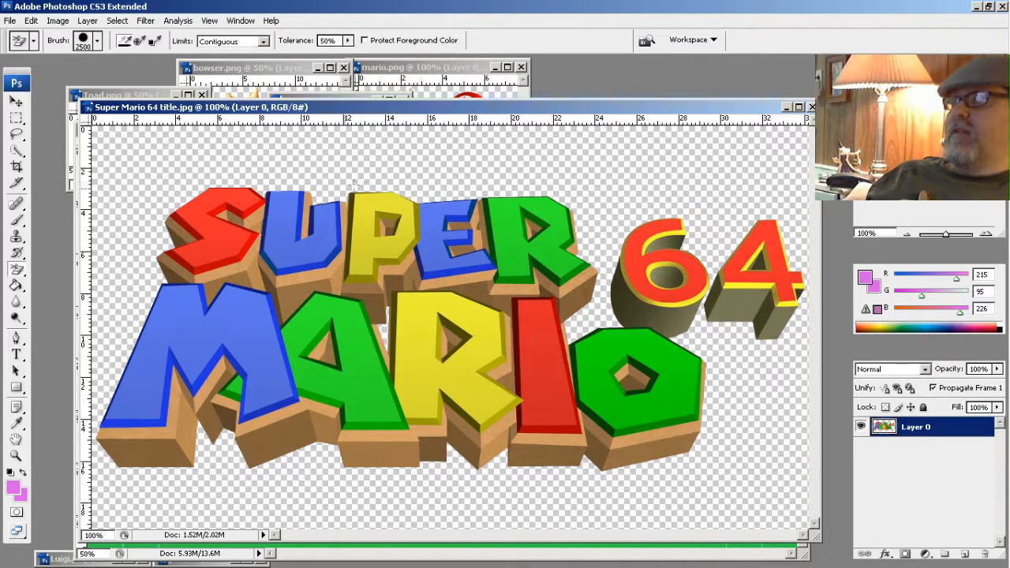
# Resize the title image to a height of 350 pixels with constrained proportions
pyautogui.click(53, 21)
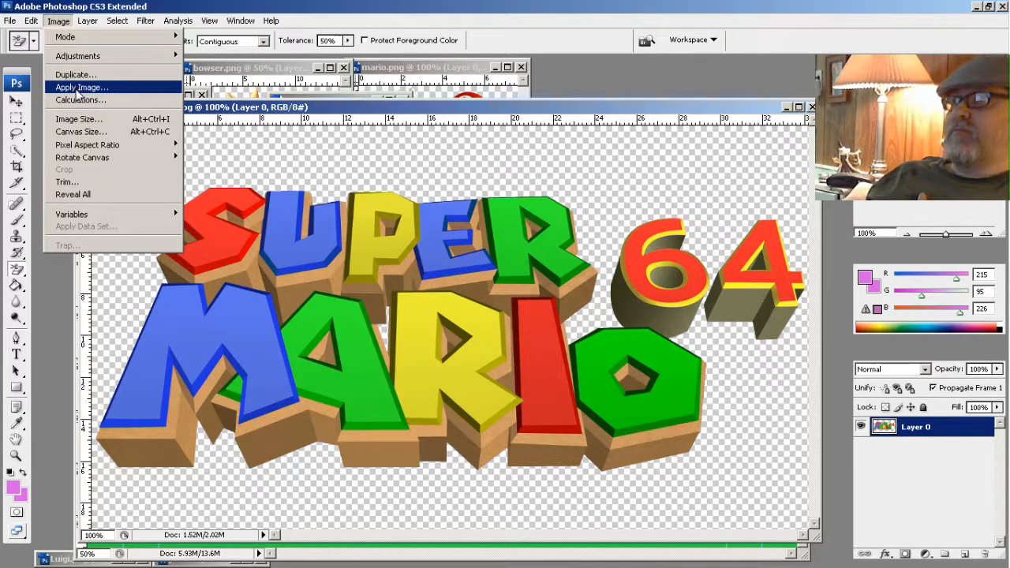
pyautogui.click(79, 119)
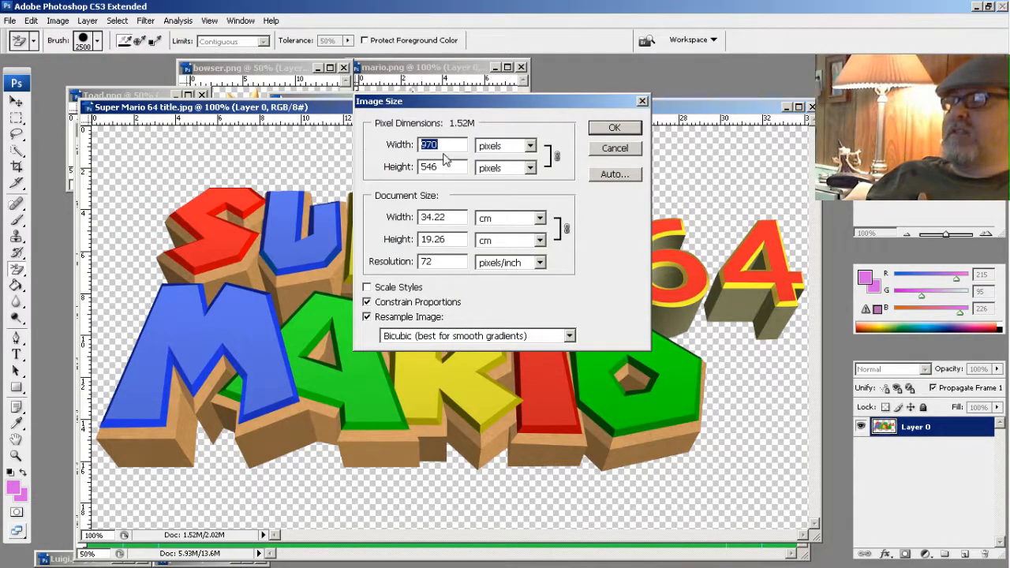
pyautogui.moveTo(456, 167); pyautogui.dragTo(417, 174)
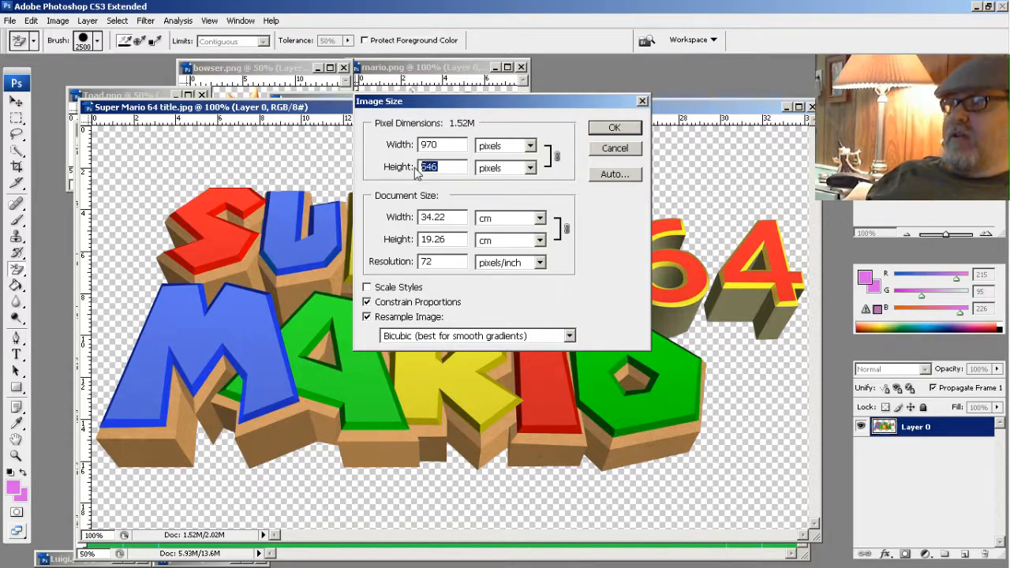
pyautogui.write('350')
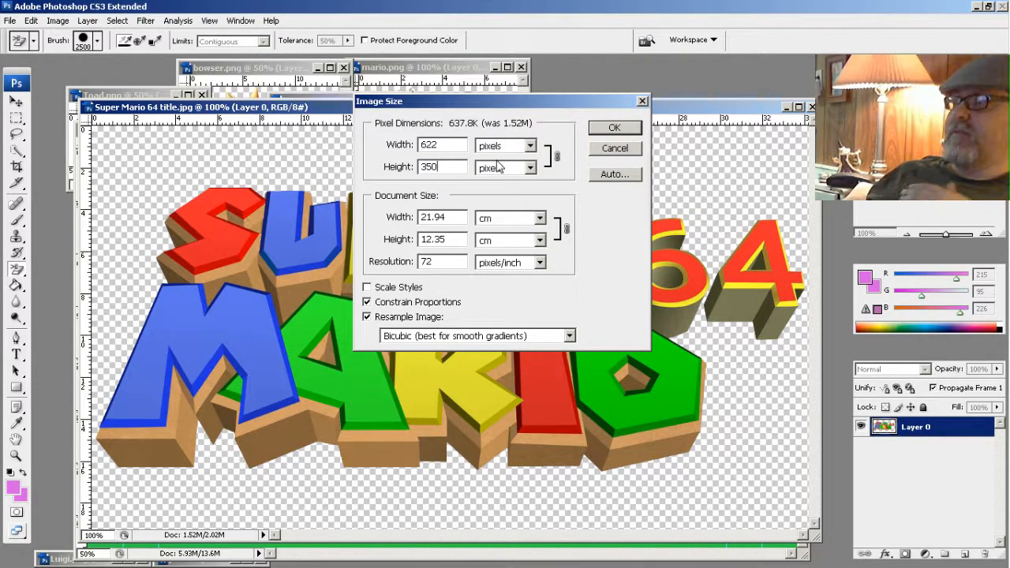
pyautogui.click(612, 131)
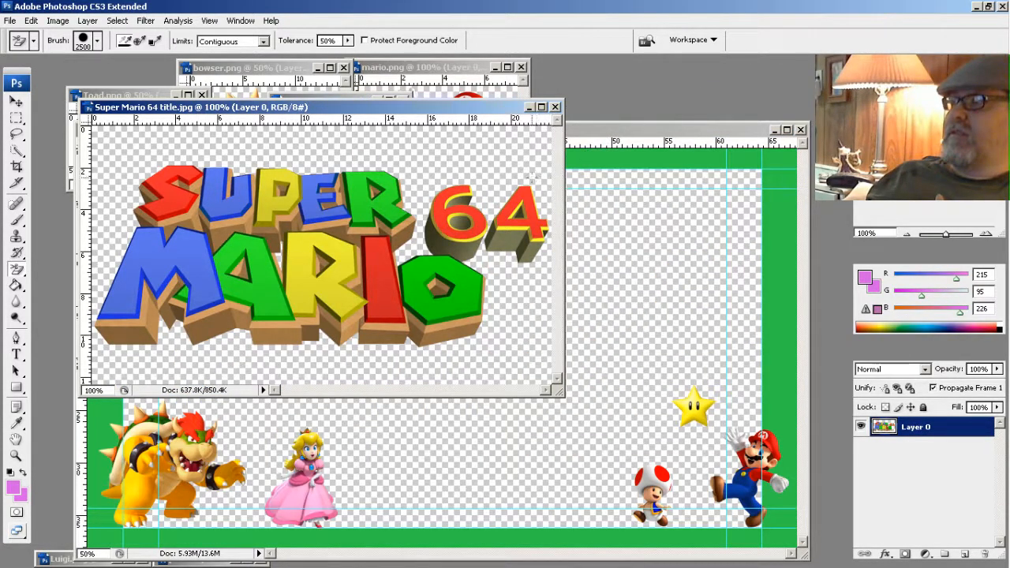
# Try the 350-pixel-high title at the top center of the frame, and delete its layer again
pyautogui.click(15, 102)
pyautogui.moveTo(250, 238); pyautogui.dragTo(426, 219)
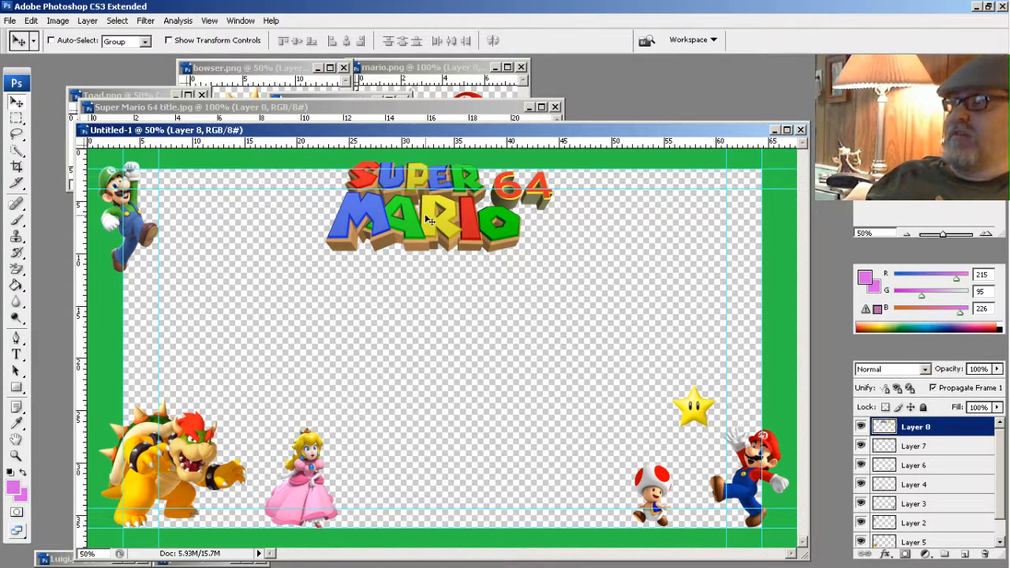
pyautogui.click(985, 554)
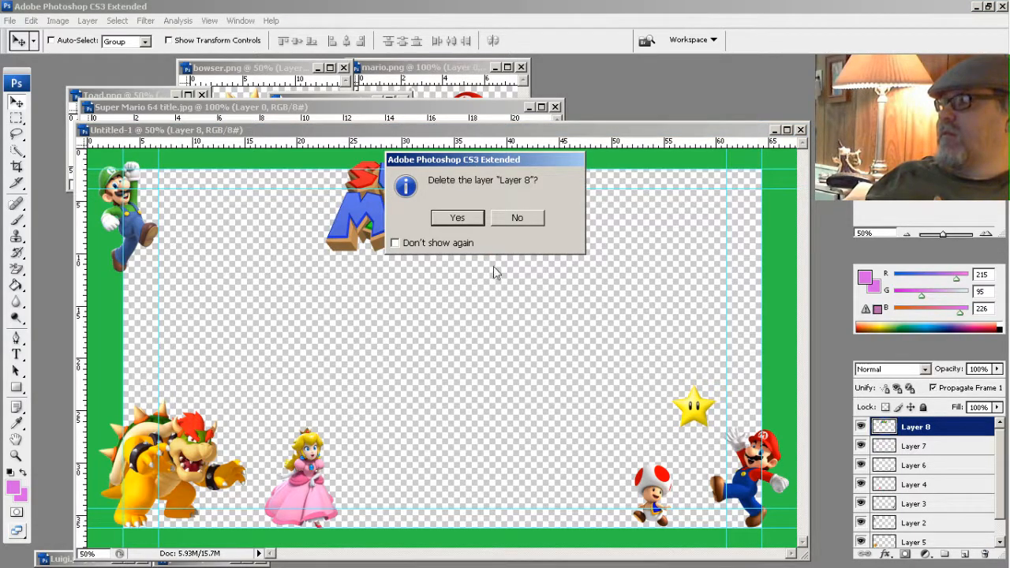
pyautogui.click(472, 217)
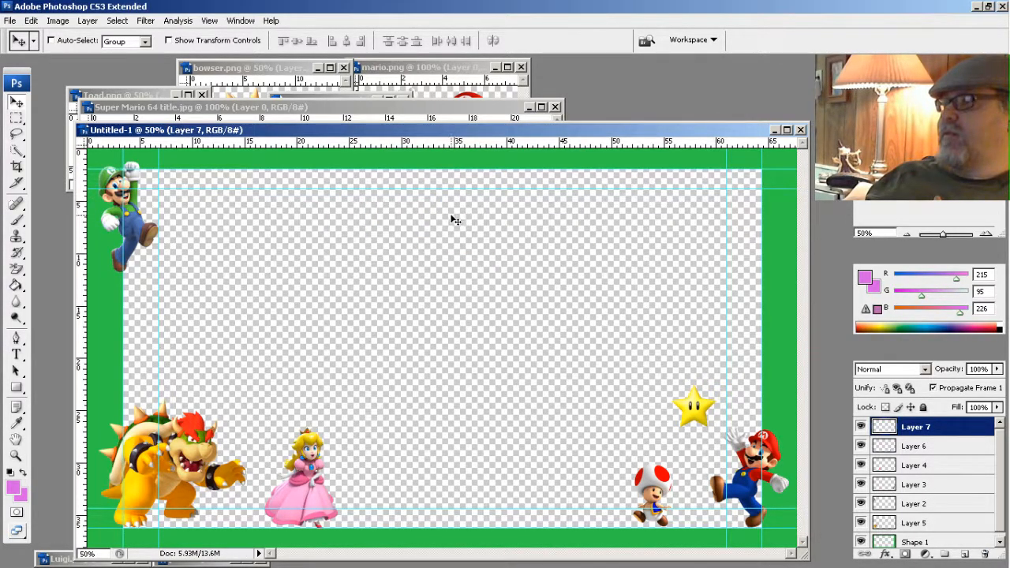
# Resize the Super Mario 64 title image to a height of 225 pixels with constrained proportions
pyautogui.click(425, 95)
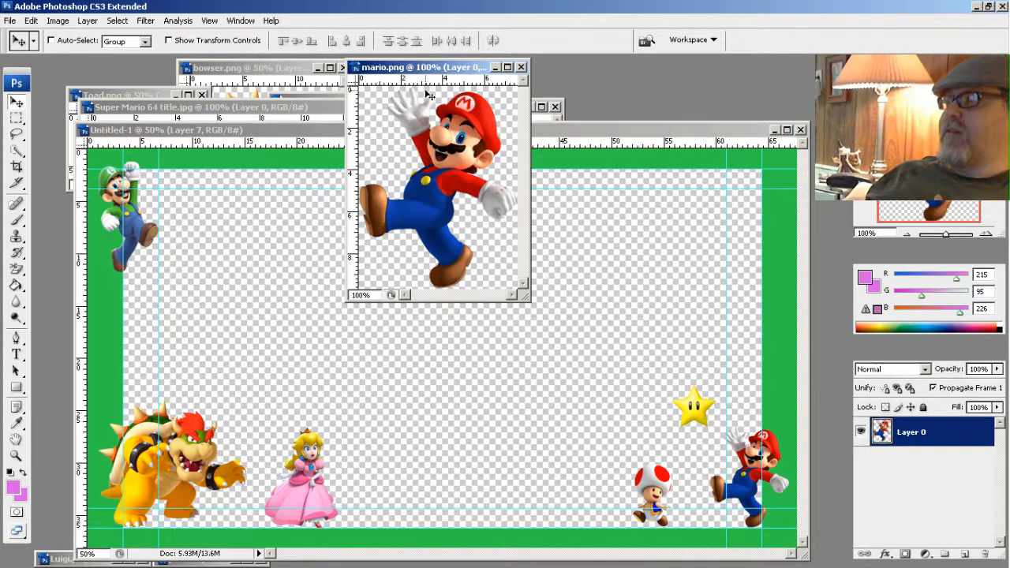
pyautogui.click(326, 108)
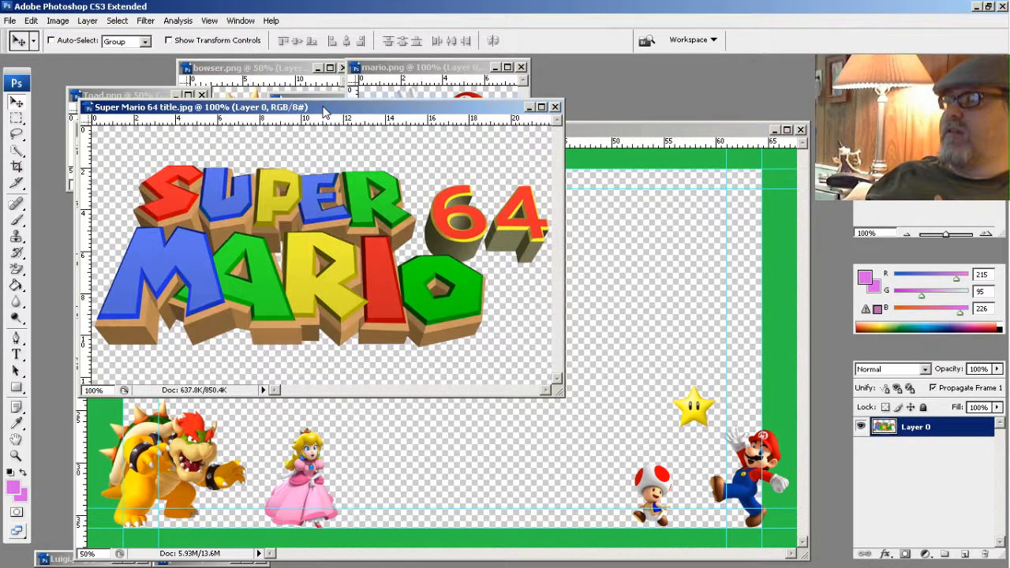
pyautogui.click(63, 23)
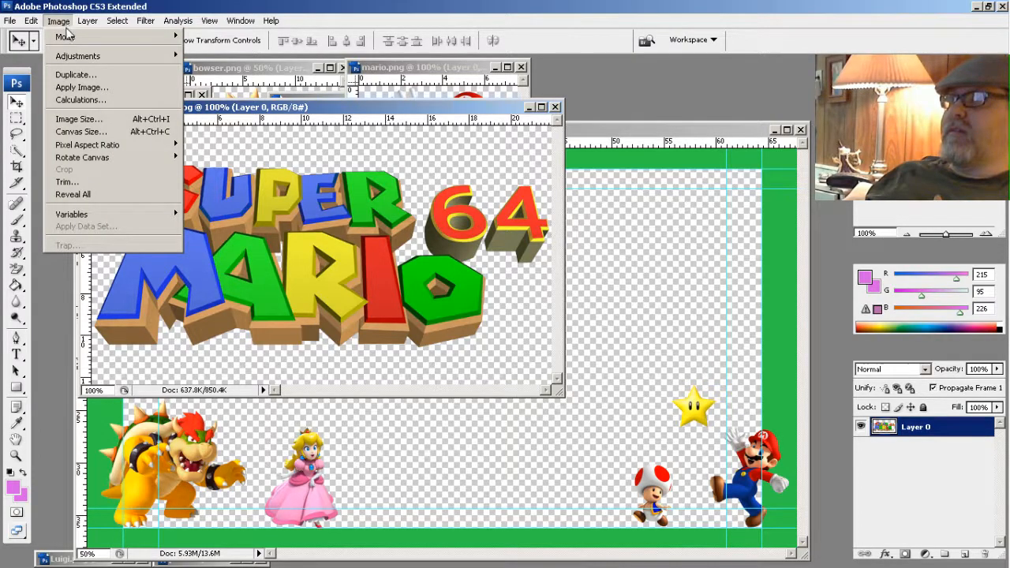
pyautogui.click(73, 120)
pyautogui.press('Tab')
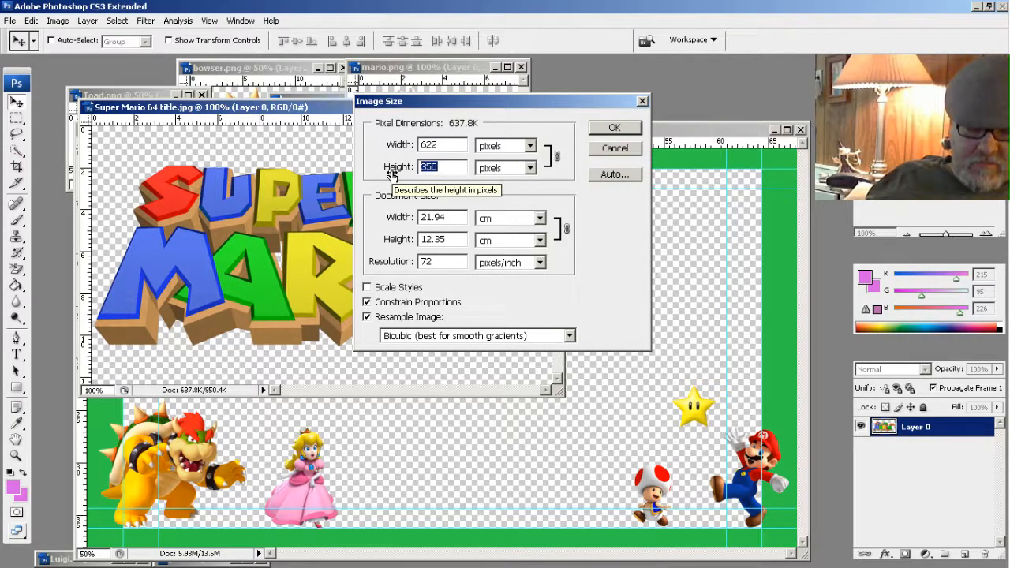
pyautogui.write('25')
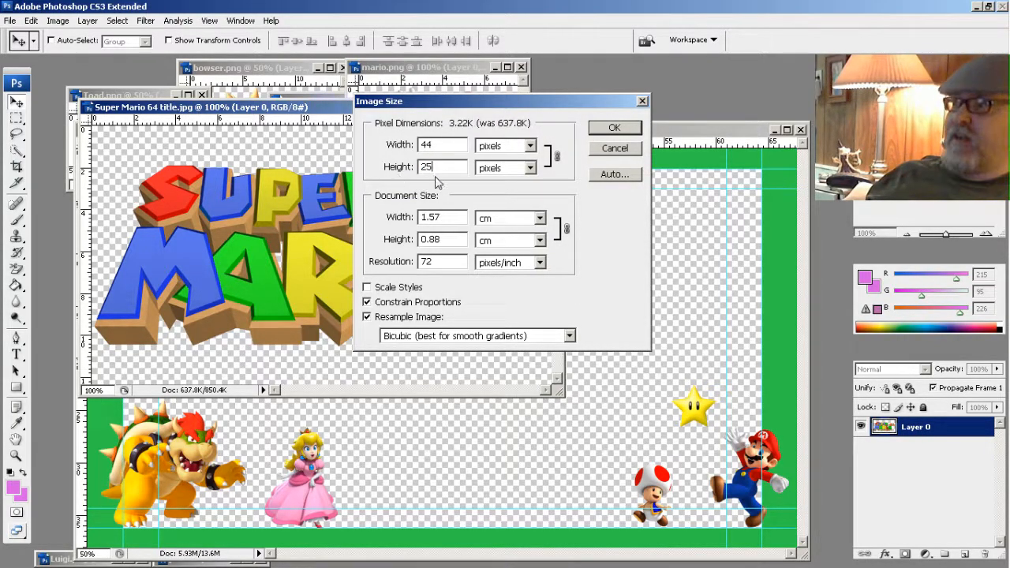
pyautogui.press('BackSpace')
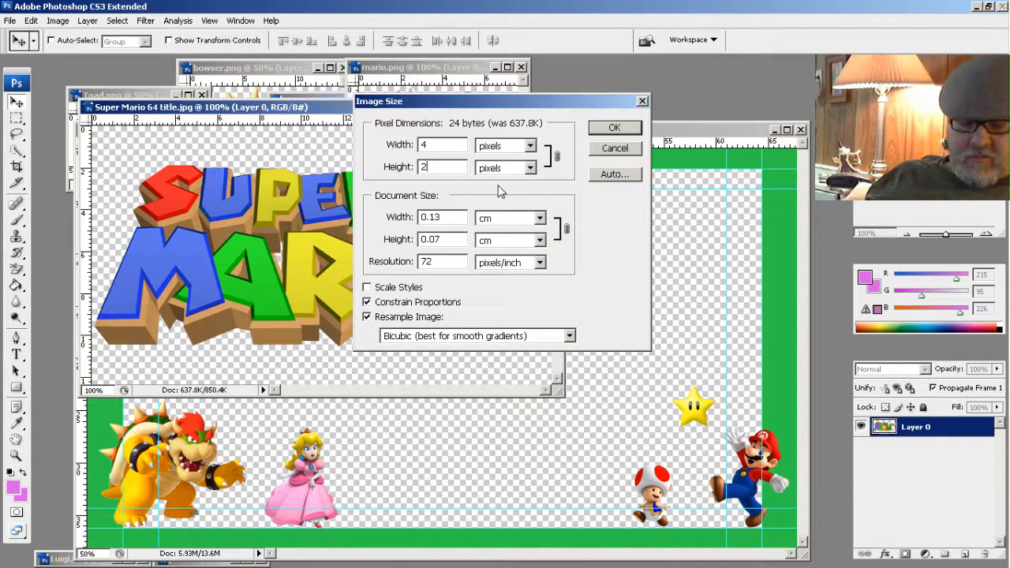
pyautogui.write('25')
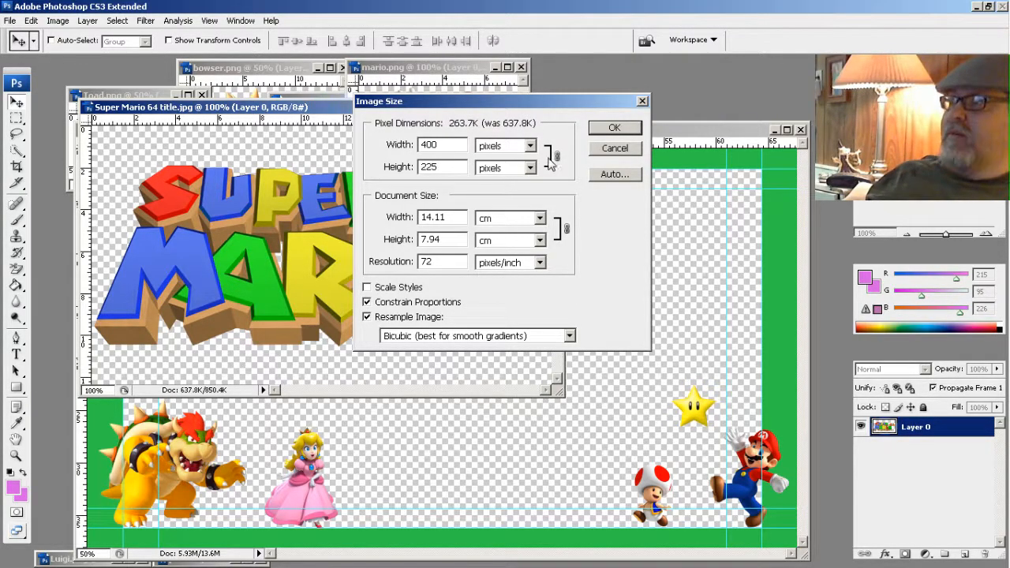
pyautogui.click(614, 128)
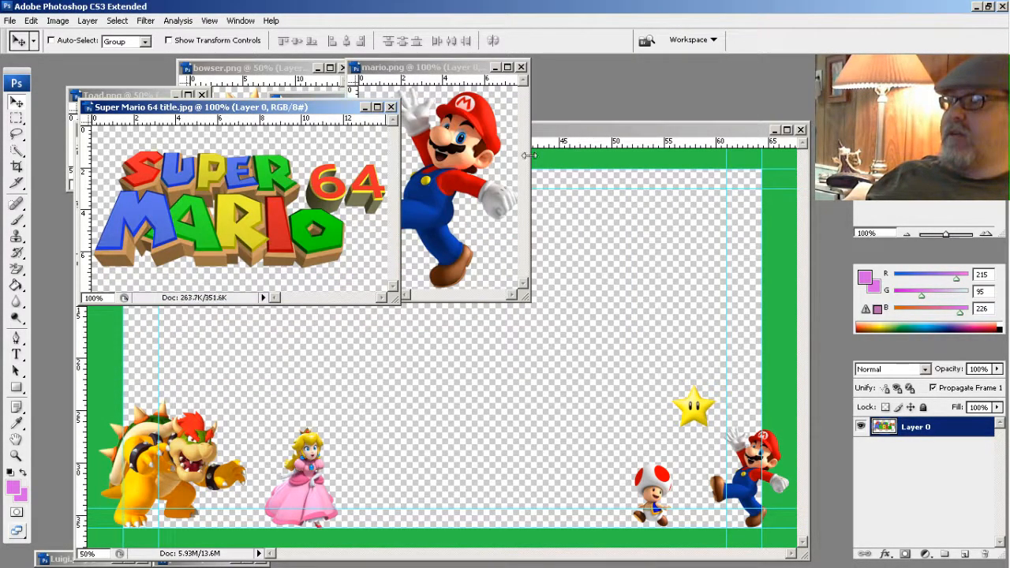
# Copy the resized title into the frame document and position it at the center of the top border
pyautogui.moveTo(229, 212); pyautogui.dragTo(363, 361)
pyautogui.moveTo(442, 399); pyautogui.dragTo(433, 188)
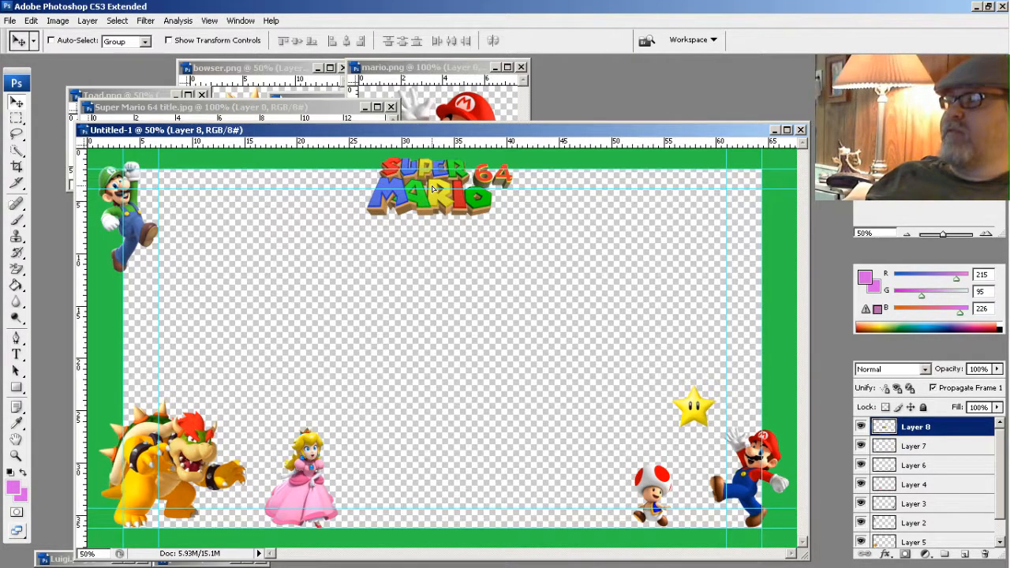
pyautogui.moveTo(432, 187); pyautogui.dragTo(442, 189)
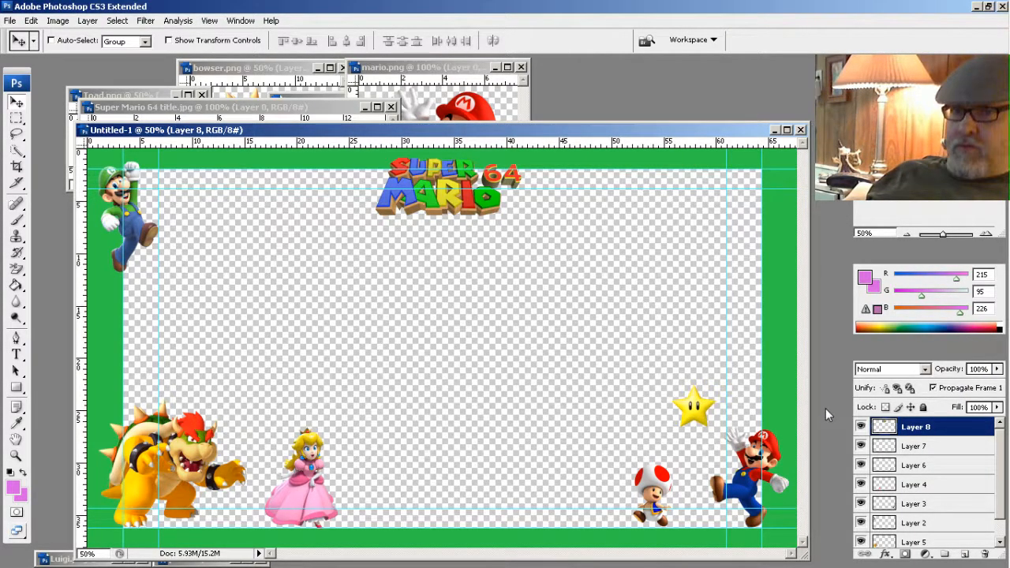
# Merge all the frame document's layers, from the title layer down to Shape 1, into a single layer
pyautogui.moveTo(996, 489)
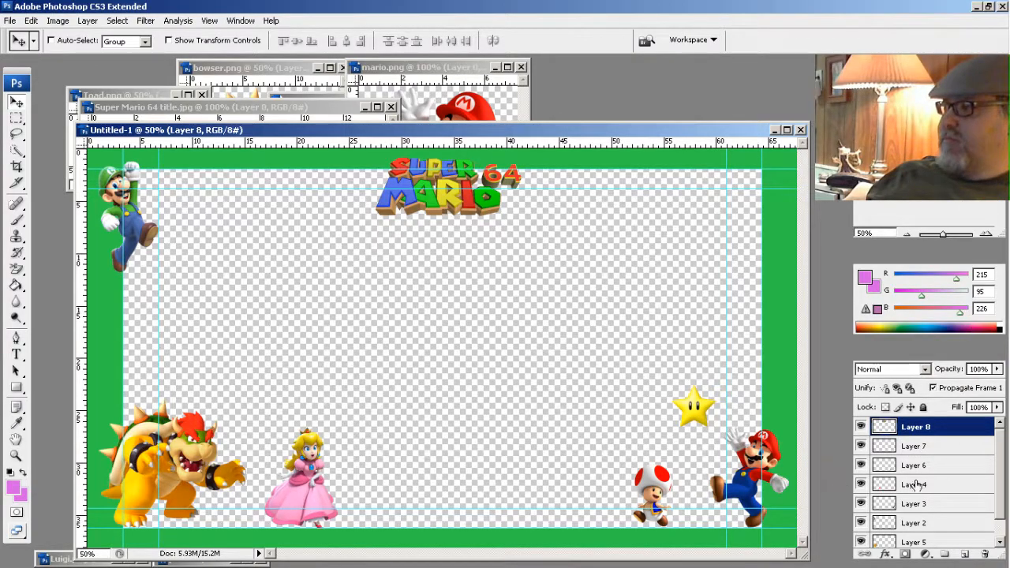
pyautogui.click(1001, 504)
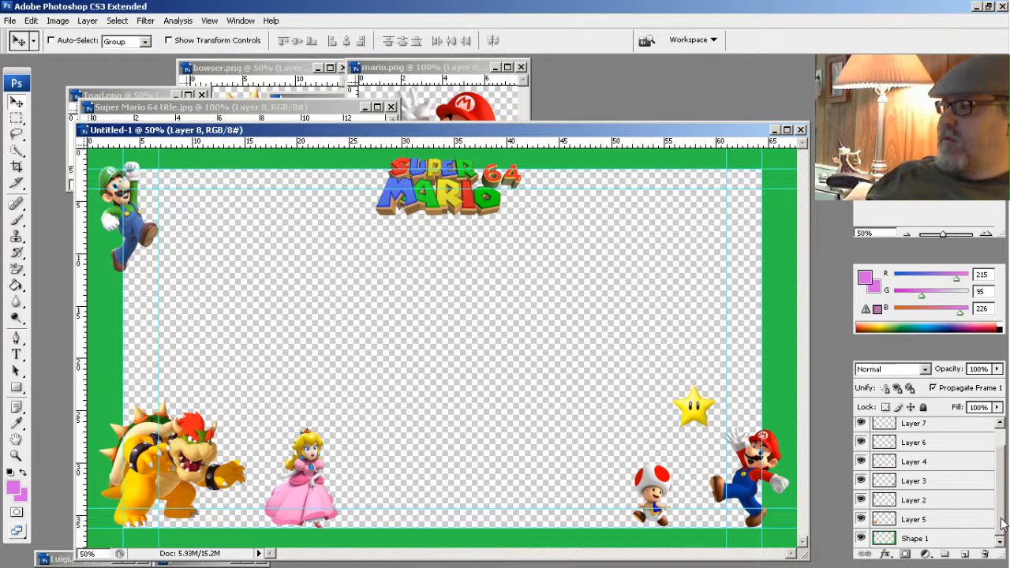
pyautogui.keyDown('shift'); pyautogui.click(953, 544); pyautogui.keyUp('shift')
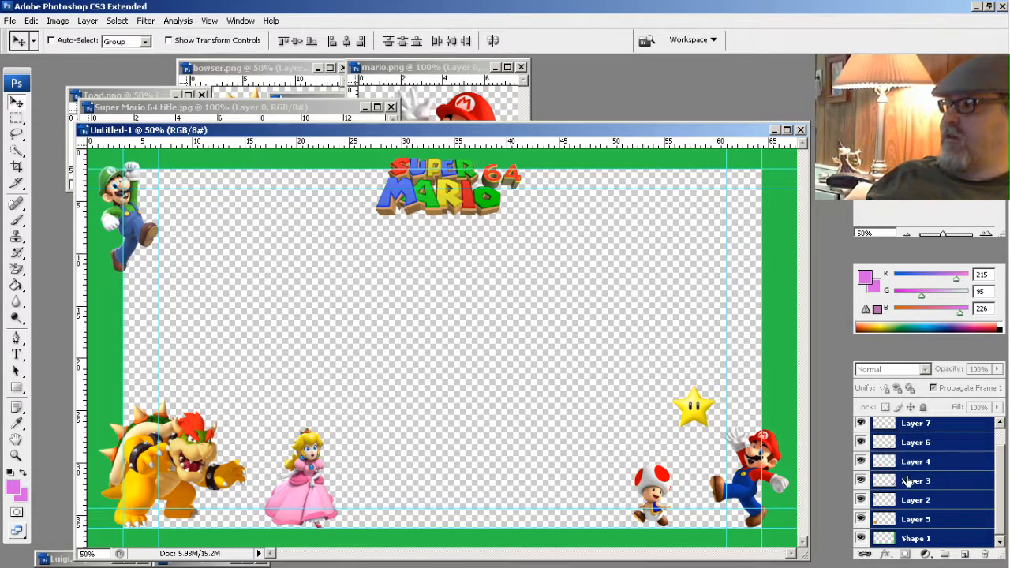
pyautogui.moveTo(1000, 476); pyautogui.dragTo(999, 456)
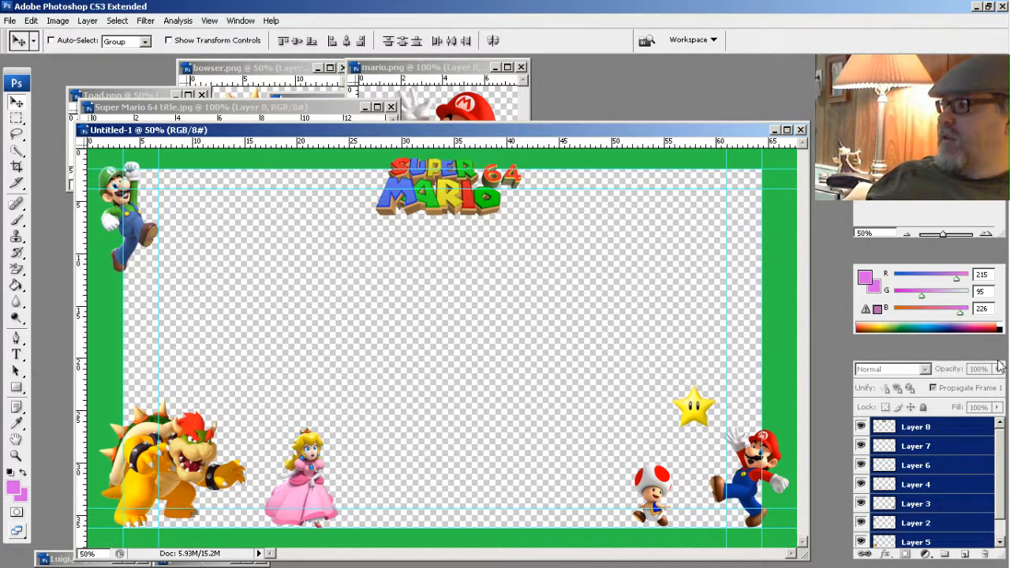
pyautogui.click(999, 365)
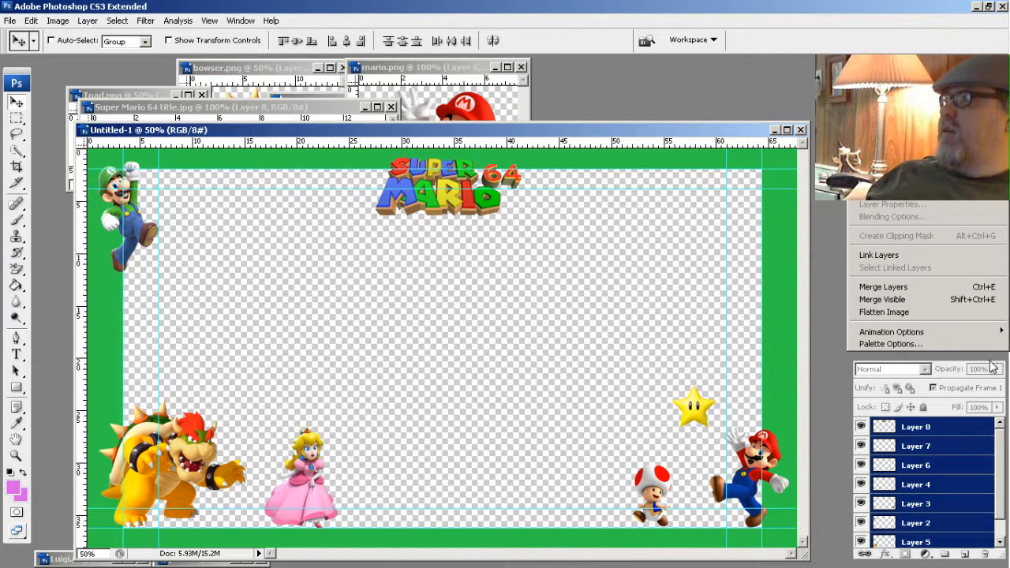
pyautogui.click(906, 289)
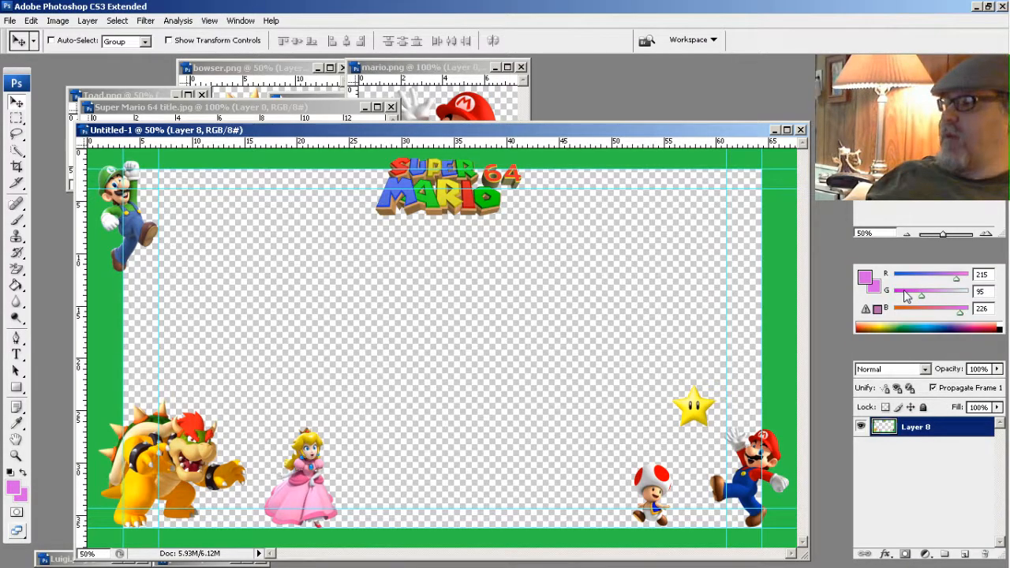
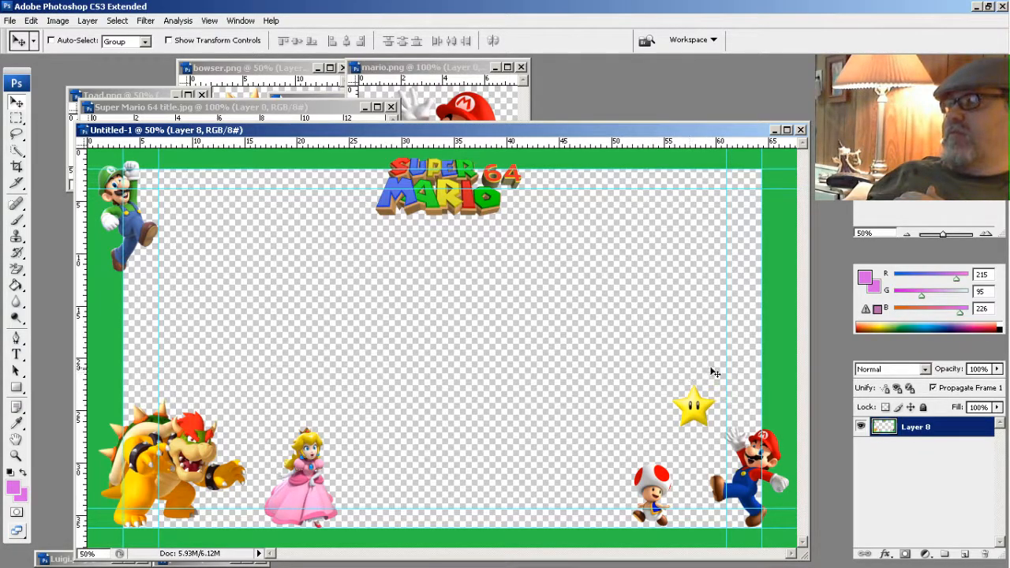
# Add a Drop Shadow layer style to the merged layer and set its opacity to 93%
pyautogui.click(886, 556)
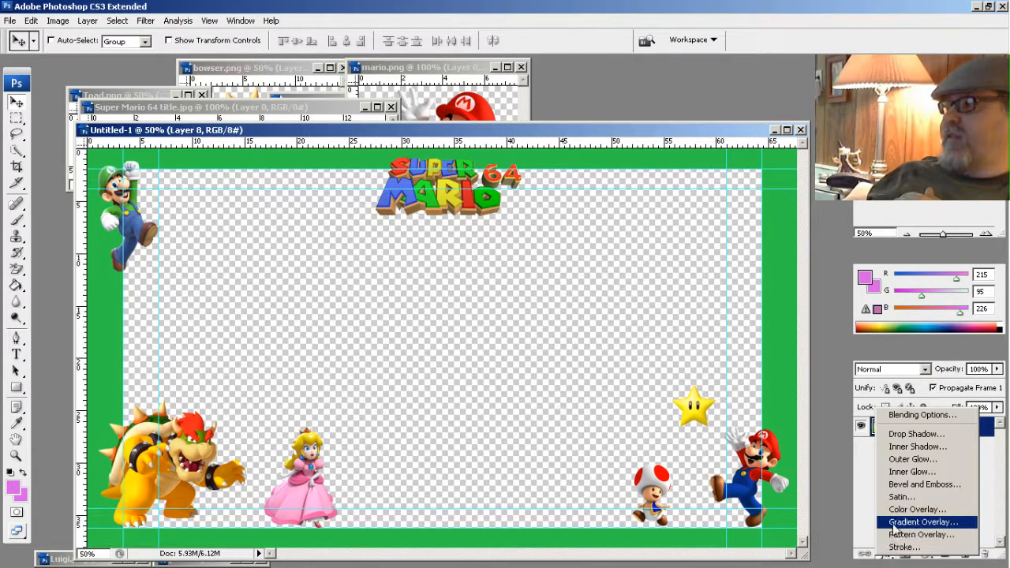
pyautogui.click(899, 417)
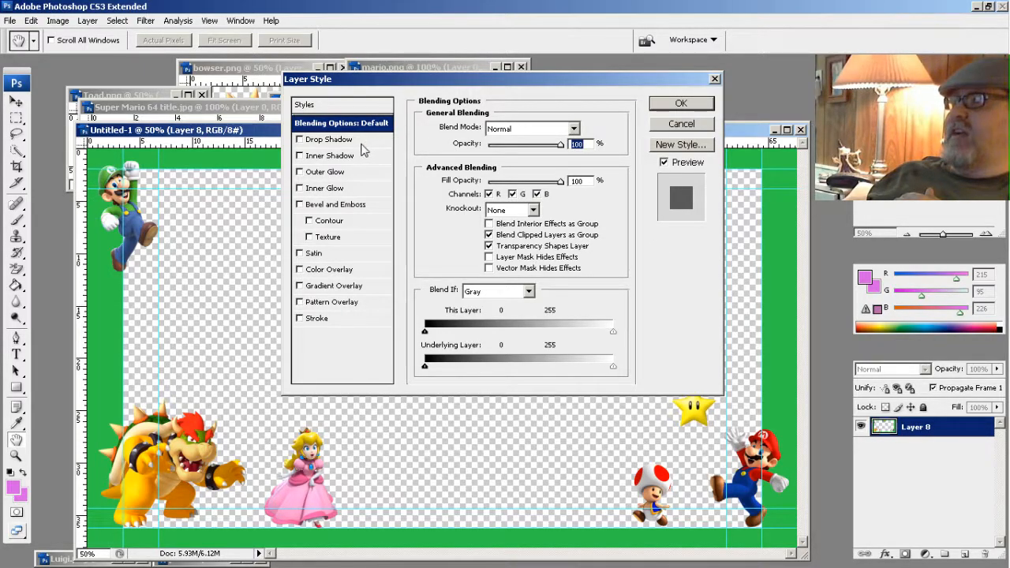
pyautogui.click(301, 140)
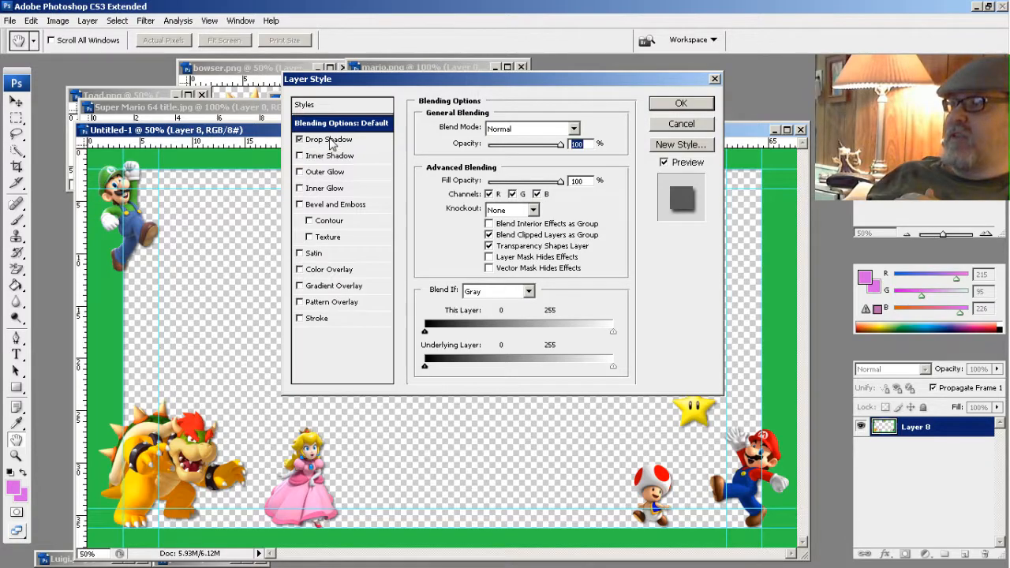
pyautogui.click(332, 140)
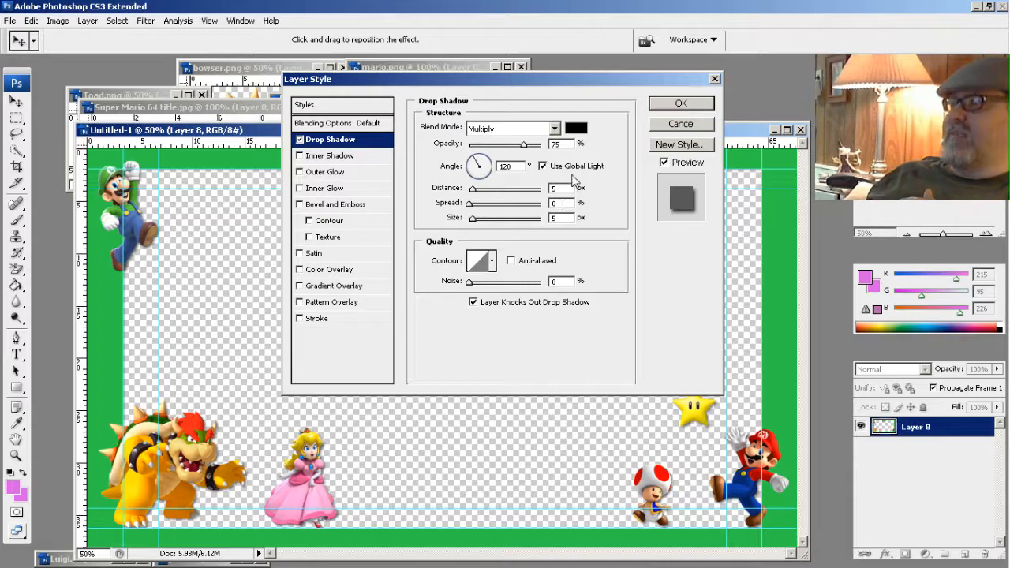
pyautogui.click(534, 148)
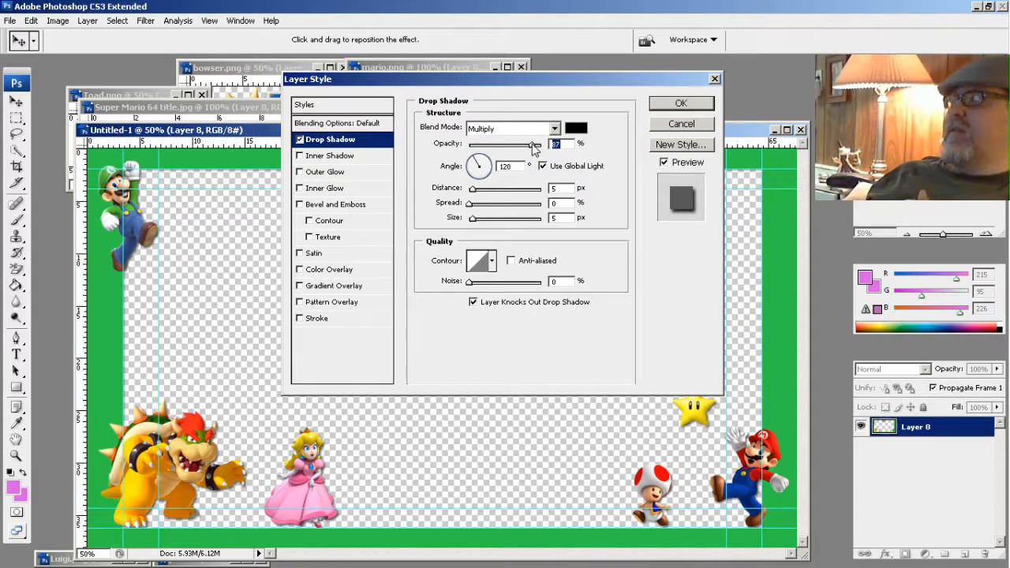
pyautogui.moveTo(534, 148); pyautogui.dragTo(538, 146)
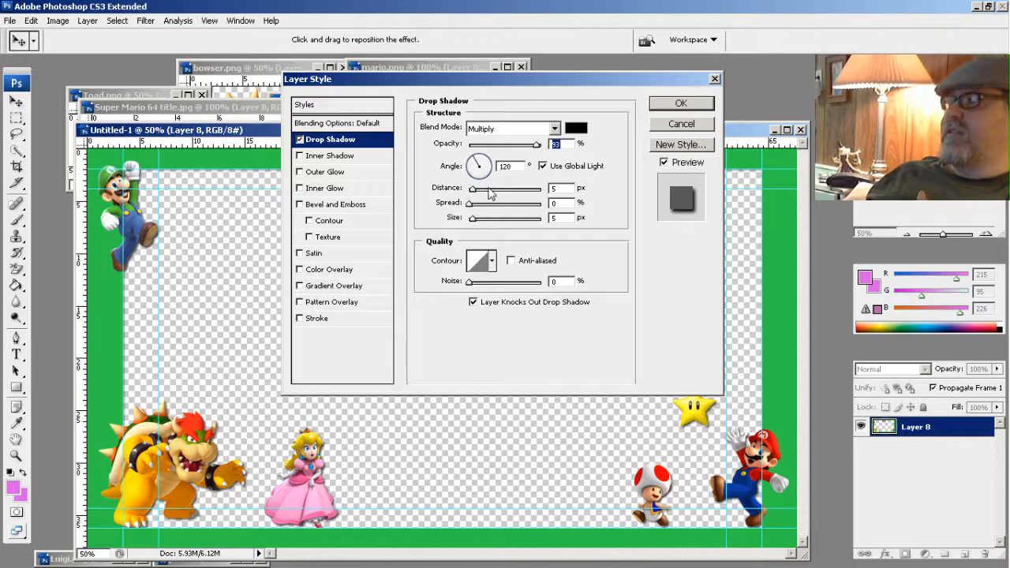
# Set the drop shadow's distance to 22 px and its spread to 23%
pyautogui.click(485, 192)
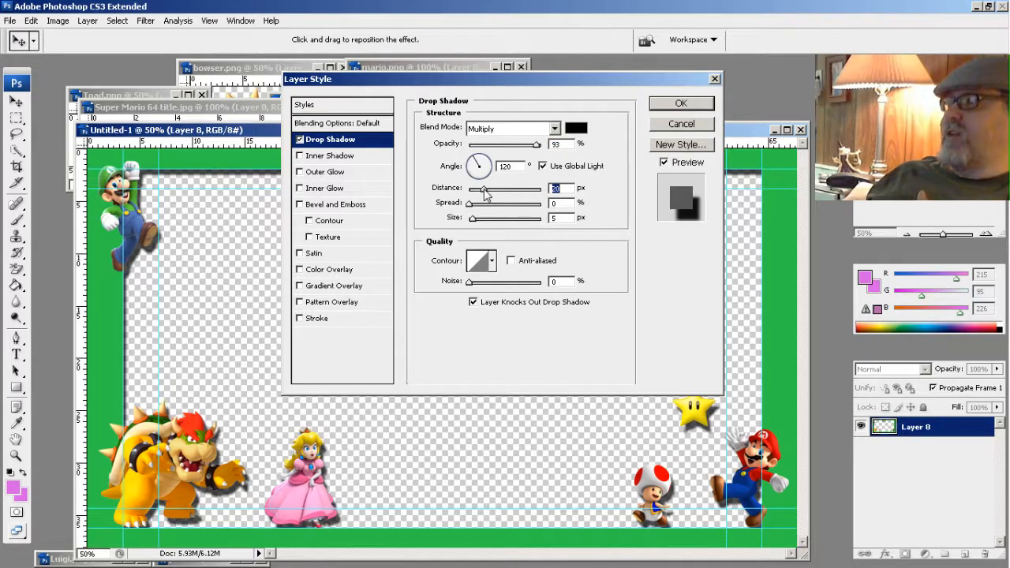
pyautogui.moveTo(484, 192)
pyautogui.mouseDown()
pyautogui.moveTo(505, 194)
pyautogui.moveTo(490, 197)
pyautogui.mouseUp()
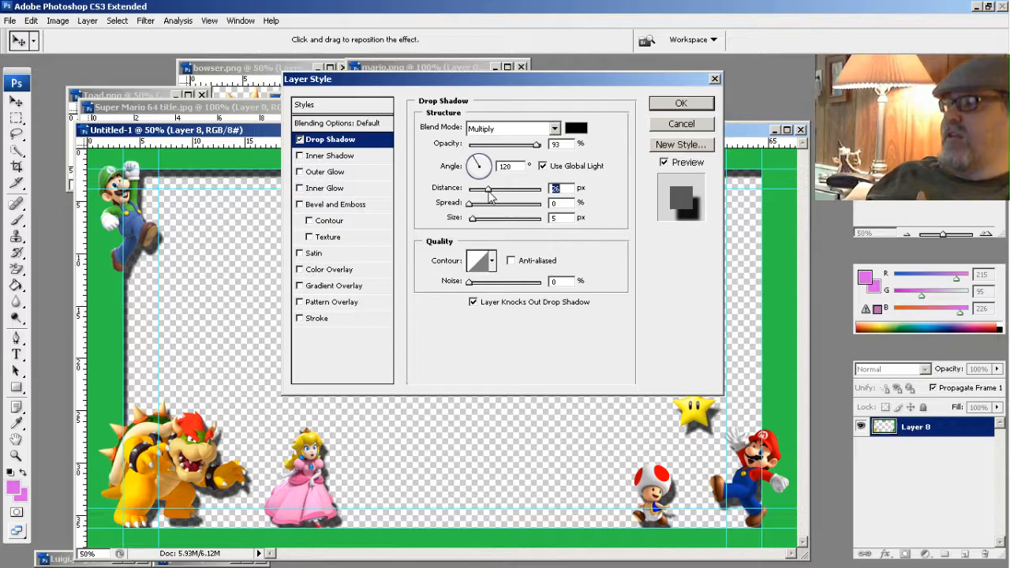
pyautogui.moveTo(490, 197); pyautogui.dragTo(487, 197)
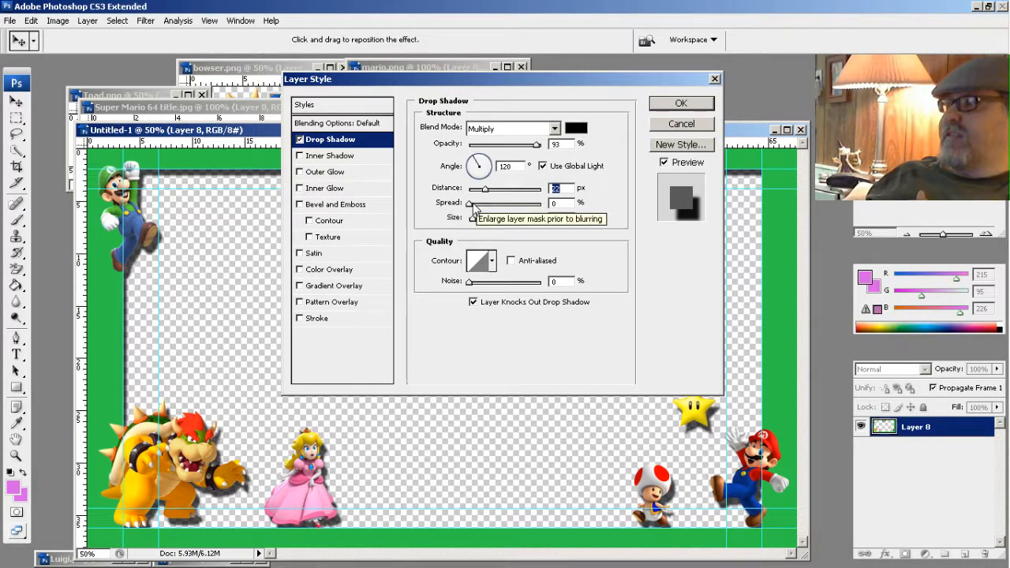
pyautogui.moveTo(486, 204)
pyautogui.mouseDown()
pyautogui.moveTo(509, 208)
pyautogui.moveTo(471, 217)
pyautogui.moveTo(502, 218)
pyautogui.moveTo(488, 218)
pyautogui.mouseUp()
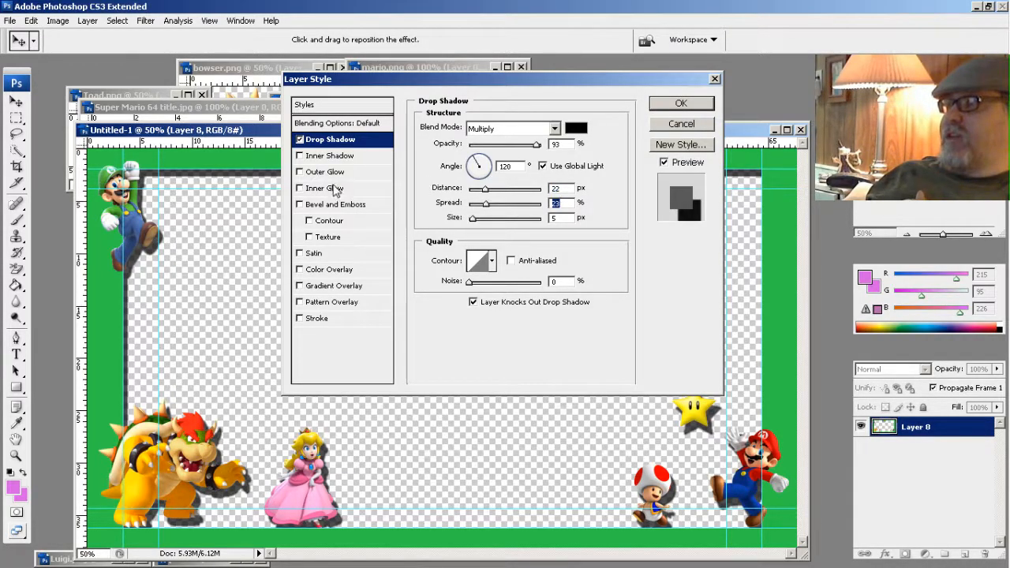
# Enable the Inner Shadow effect and try Outer Glow on the merged layer, leaving Outer Glow off
pyautogui.click(306, 159)
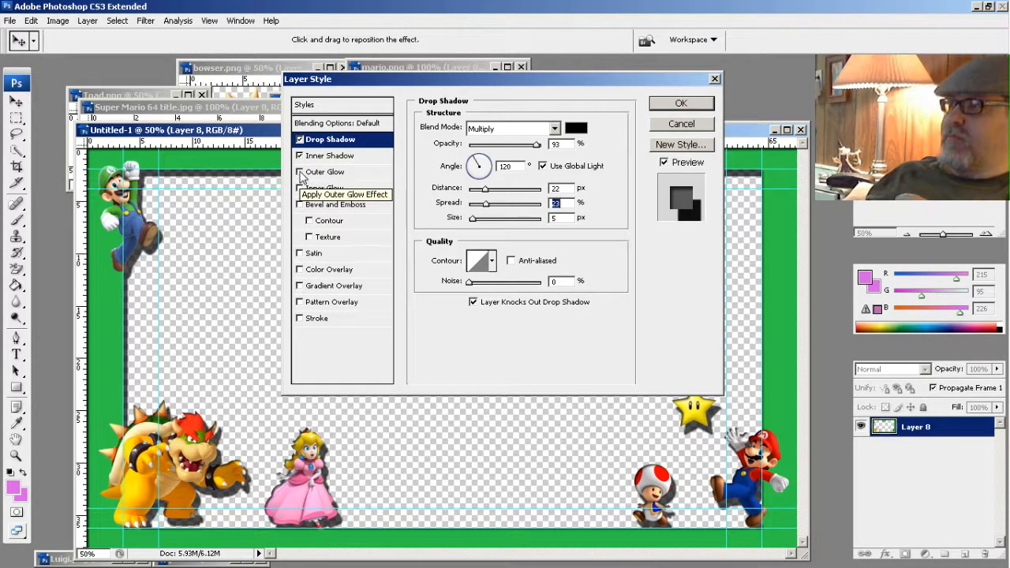
pyautogui.click(300, 172)
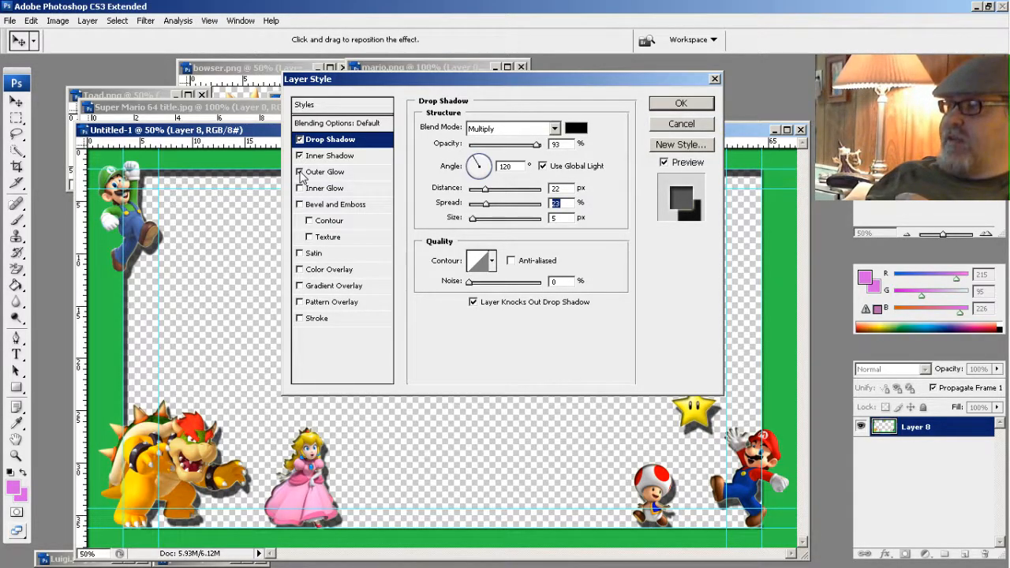
pyautogui.click(300, 172)
pyautogui.click(300, 172)
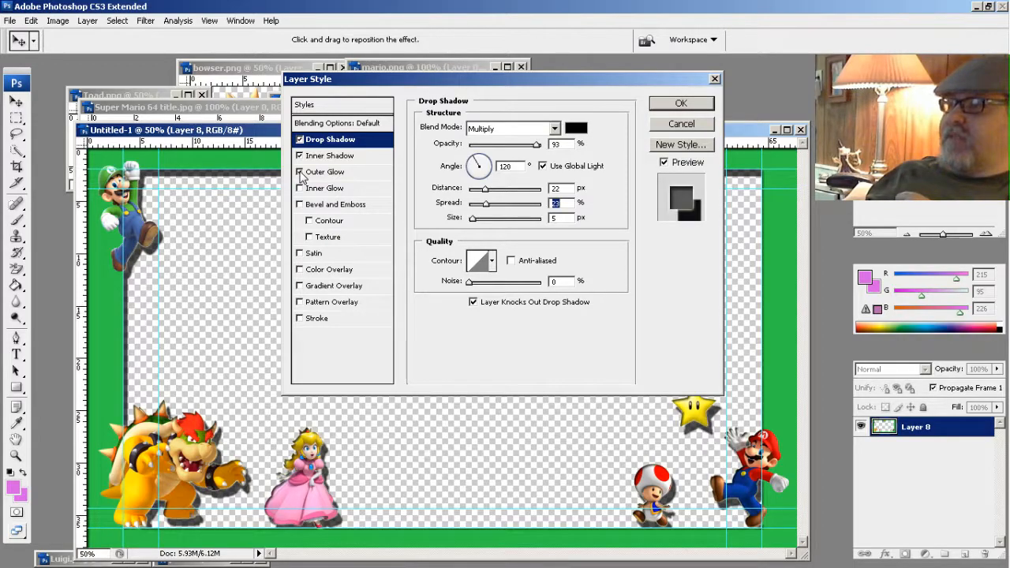
pyautogui.click(299, 172)
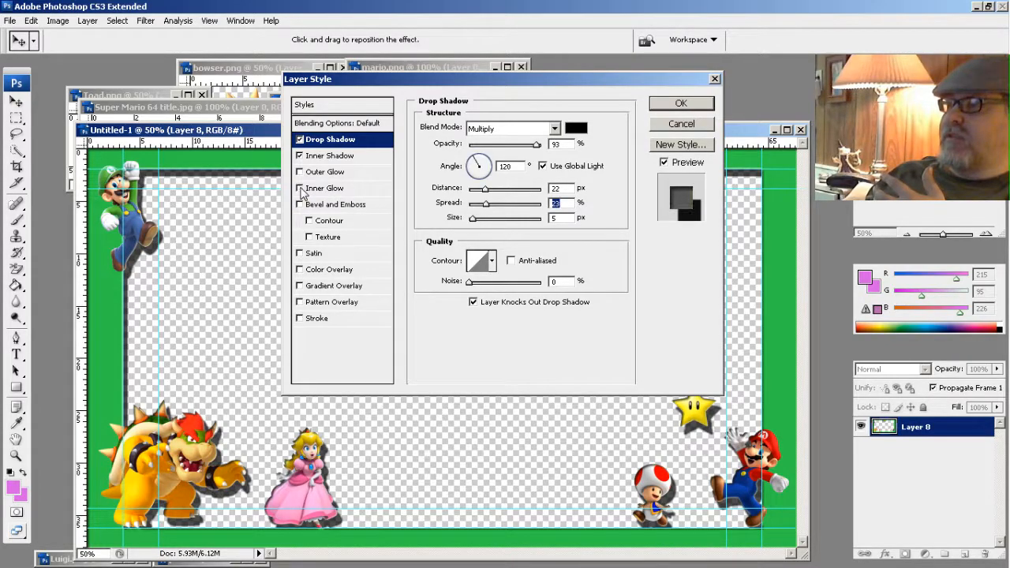
# Enable Inner Glow and Bevel and Emboss with Contour, keeping the drop shadow's noise at 0%
pyautogui.click(300, 189)
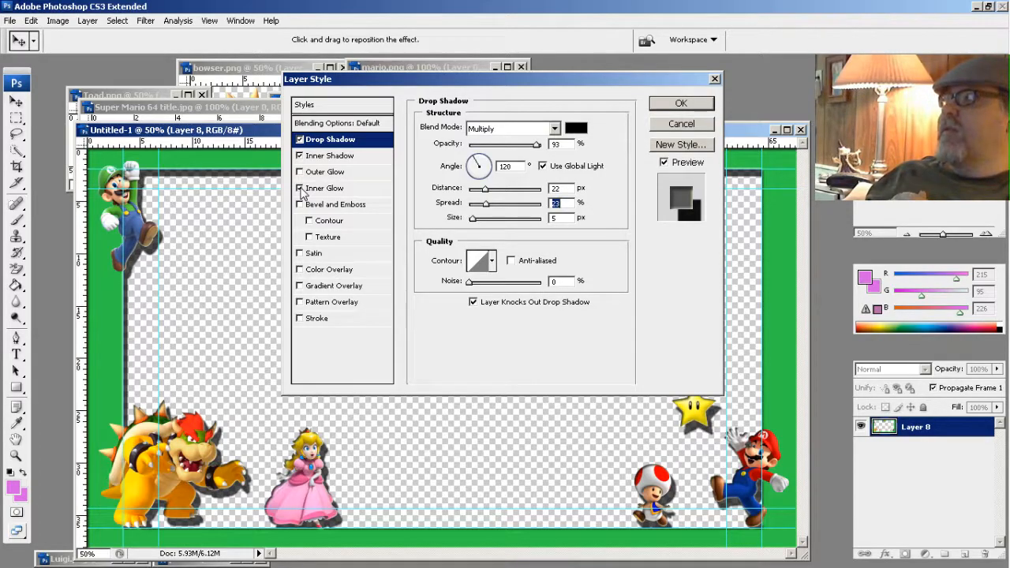
pyautogui.click(488, 281)
pyautogui.moveTo(489, 288); pyautogui.dragTo(466, 288)
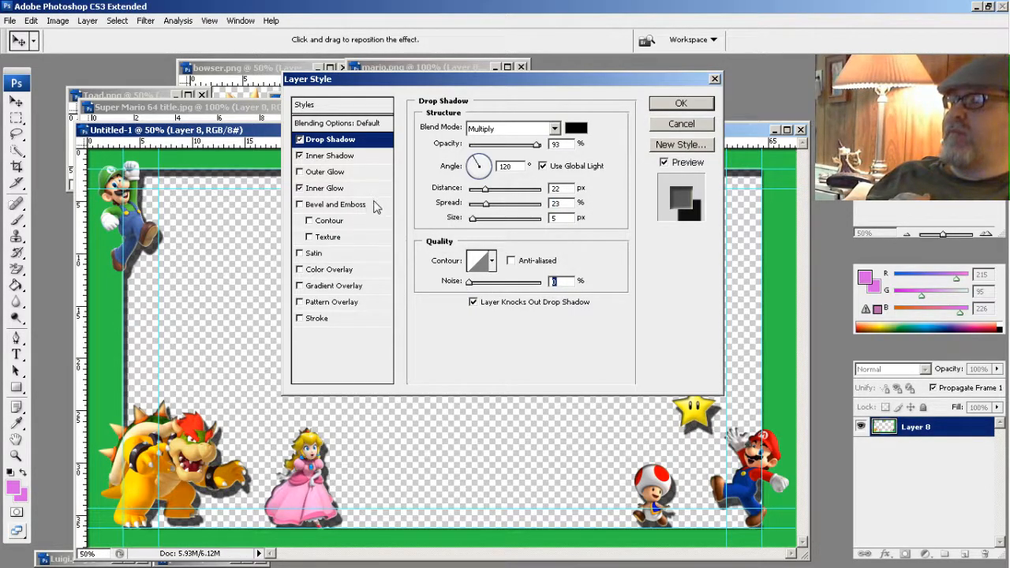
pyautogui.click(300, 204)
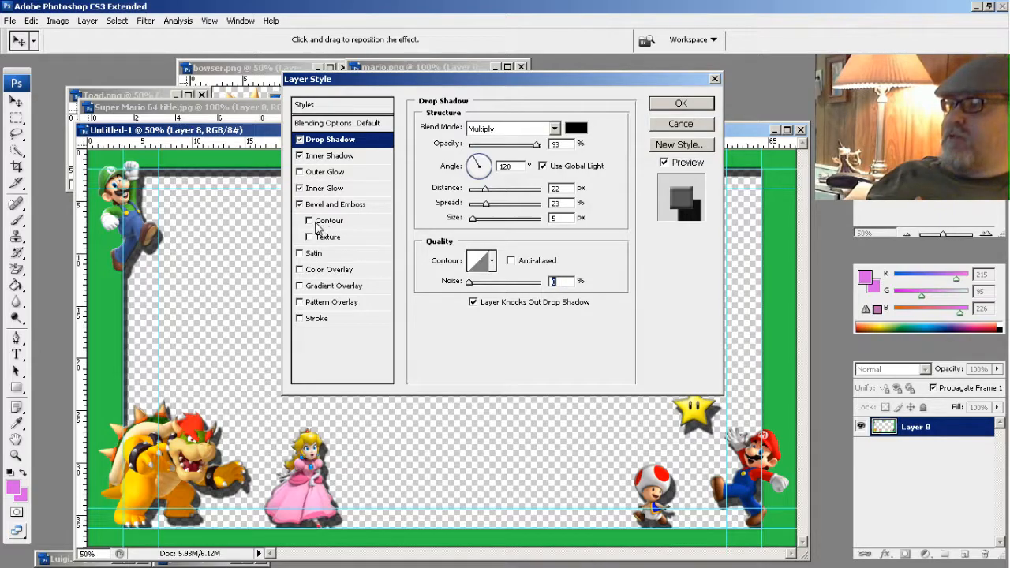
pyautogui.click(311, 222)
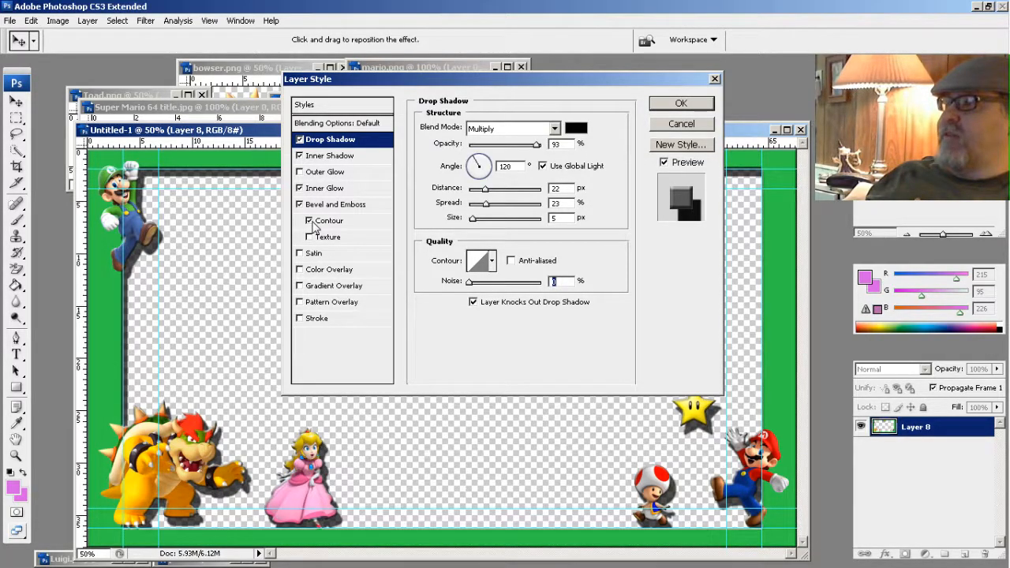
# Turn off the Contour option of Bevel and Emboss and try the Satin effect, leaving Satin off
pyautogui.click(328, 223)
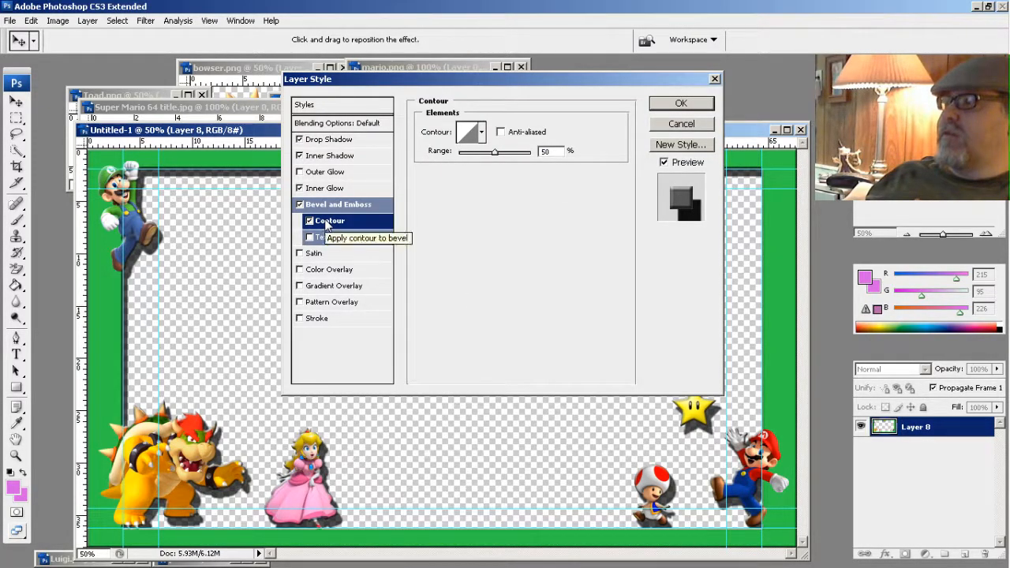
pyautogui.click(310, 222)
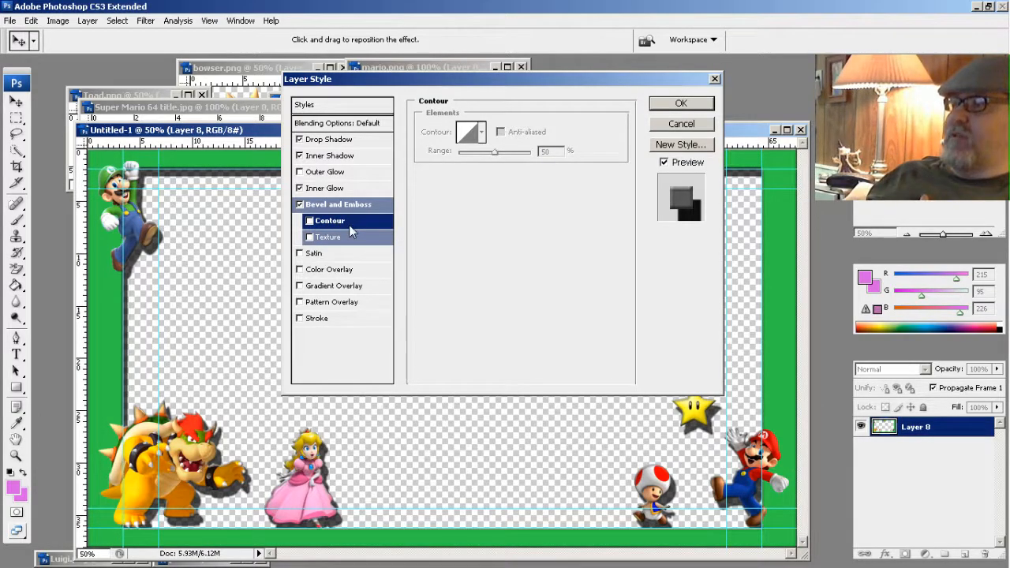
pyautogui.click(301, 254)
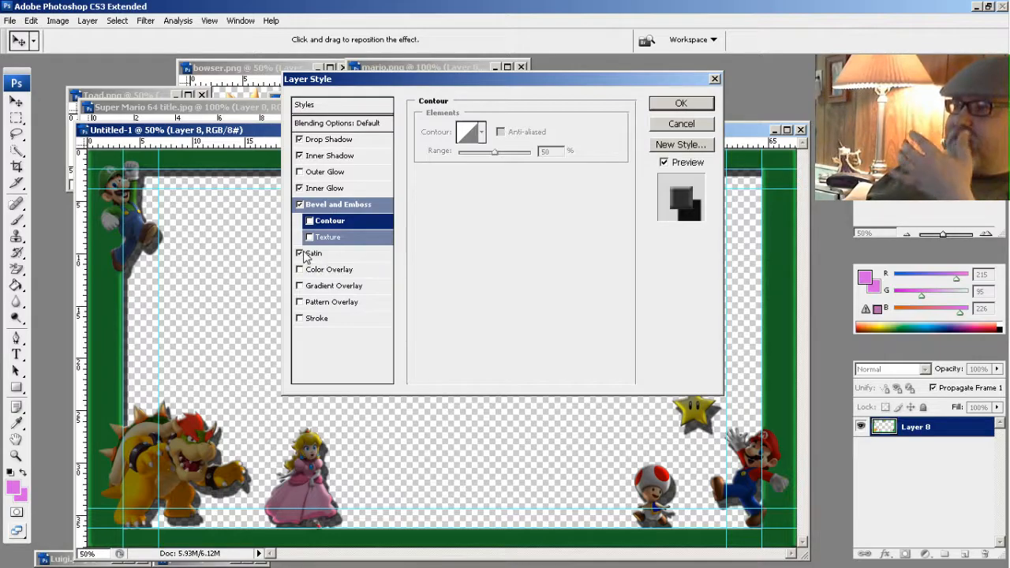
pyautogui.click(301, 253)
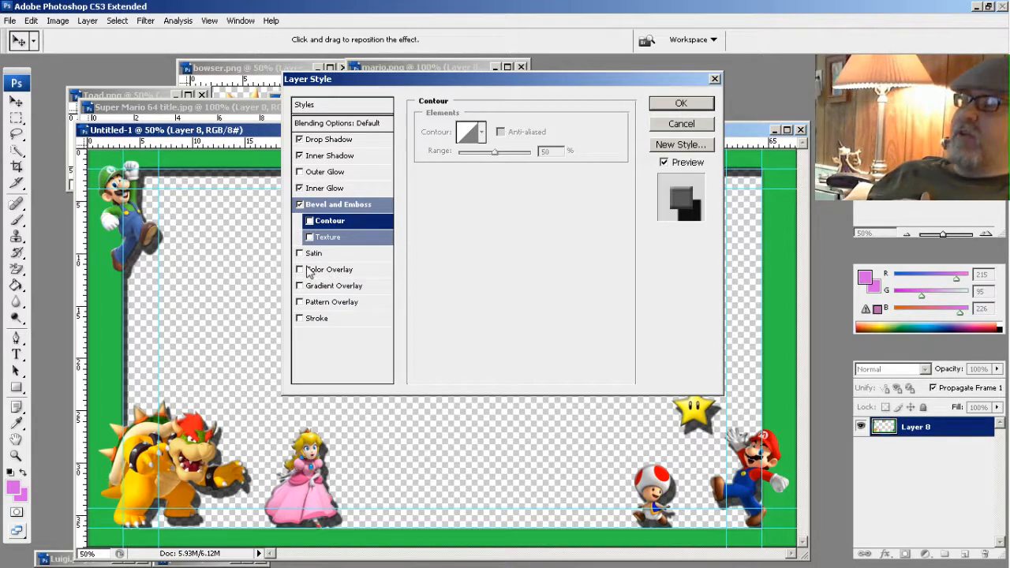
# Try a Color Overlay on the merged layer, preview it in blue (0c00ff), discard that color and disable the overlay
pyautogui.click(300, 270)
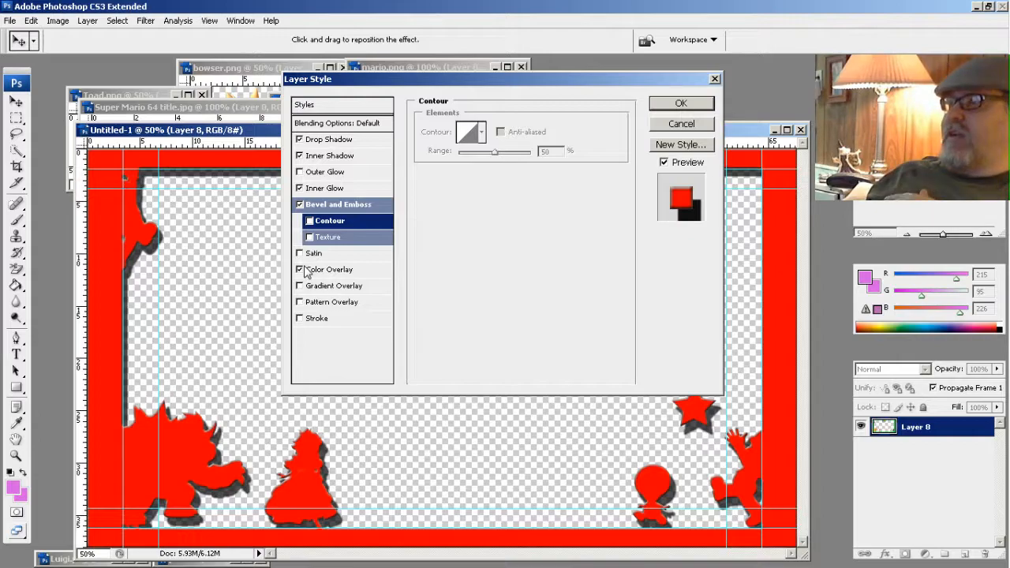
pyautogui.click(339, 270)
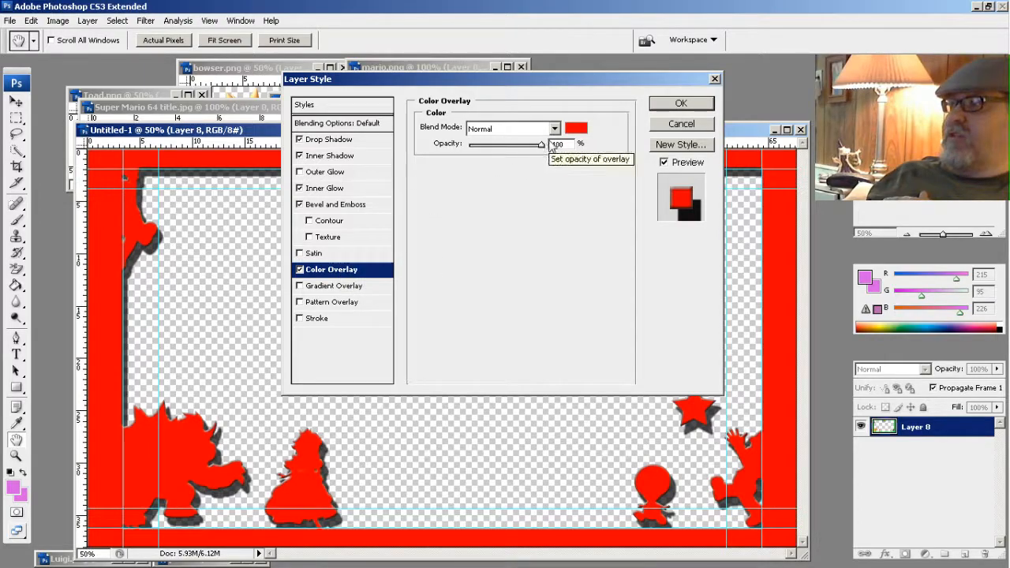
pyautogui.click(576, 128)
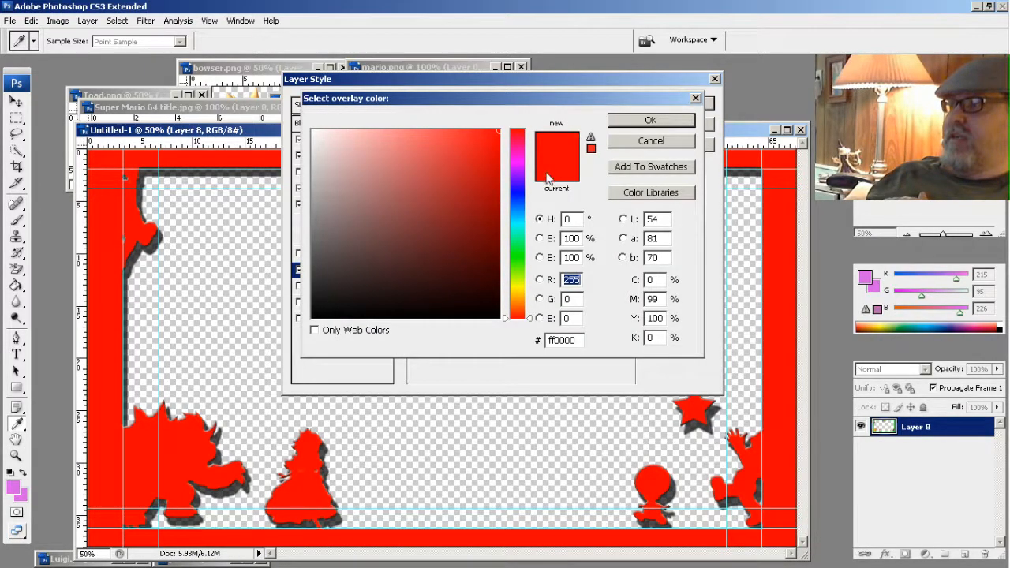
pyautogui.click(522, 192)
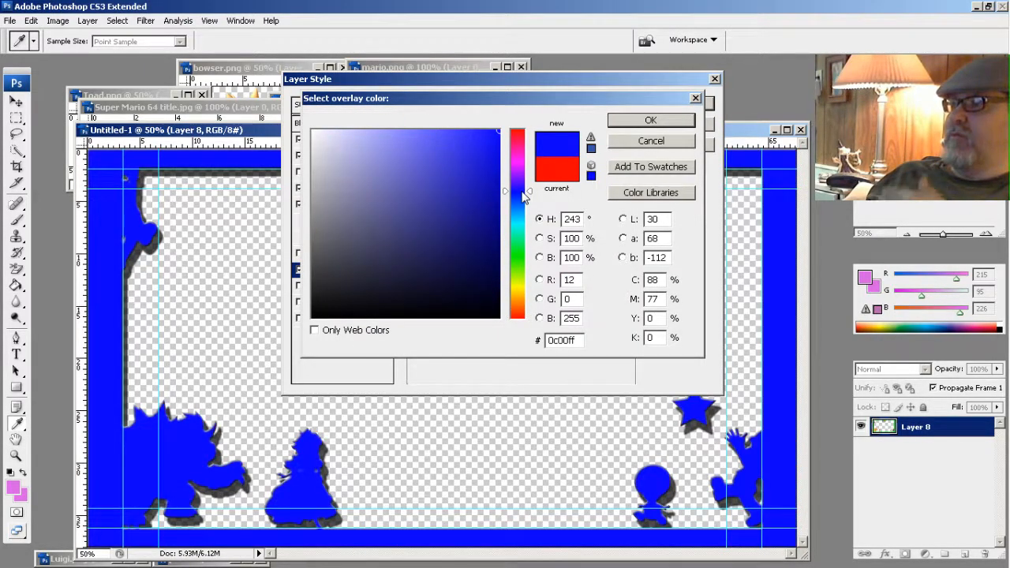
pyautogui.click(627, 142)
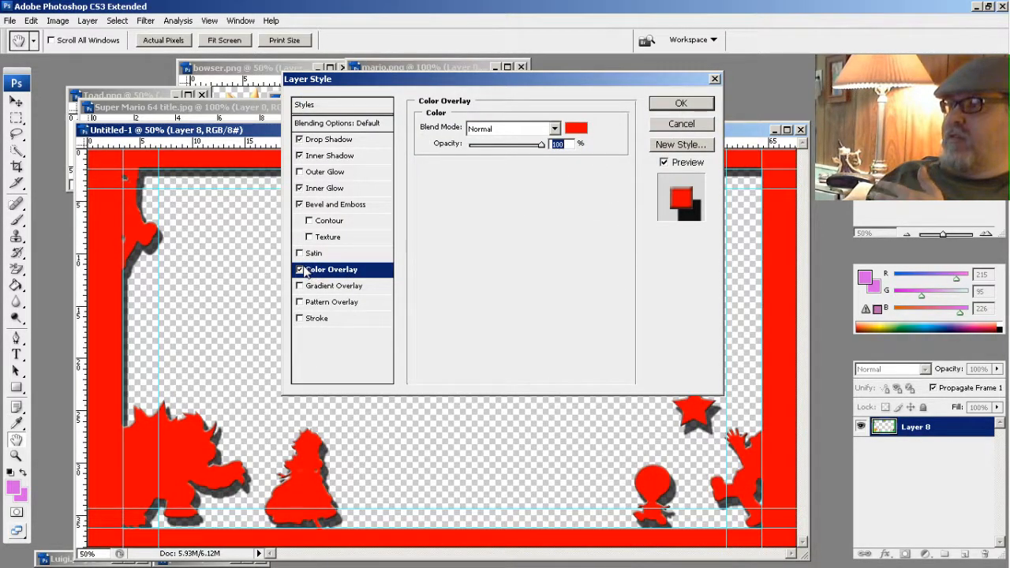
pyautogui.click(300, 269)
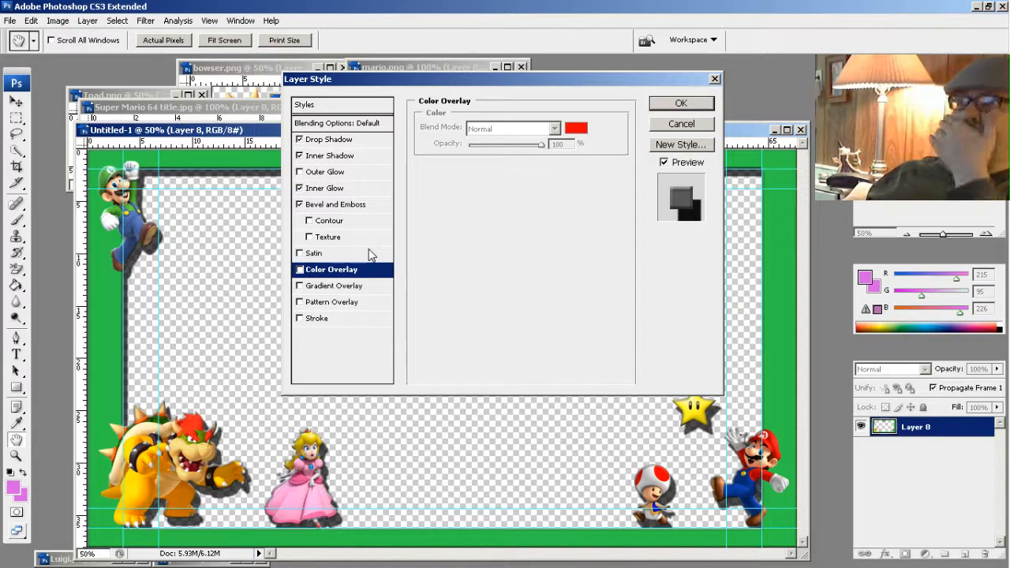
# Try Gradient Overlay, Pattern Overlay and Stroke on the merged layer, leave all three off and apply the layer style
pyautogui.click(301, 286)
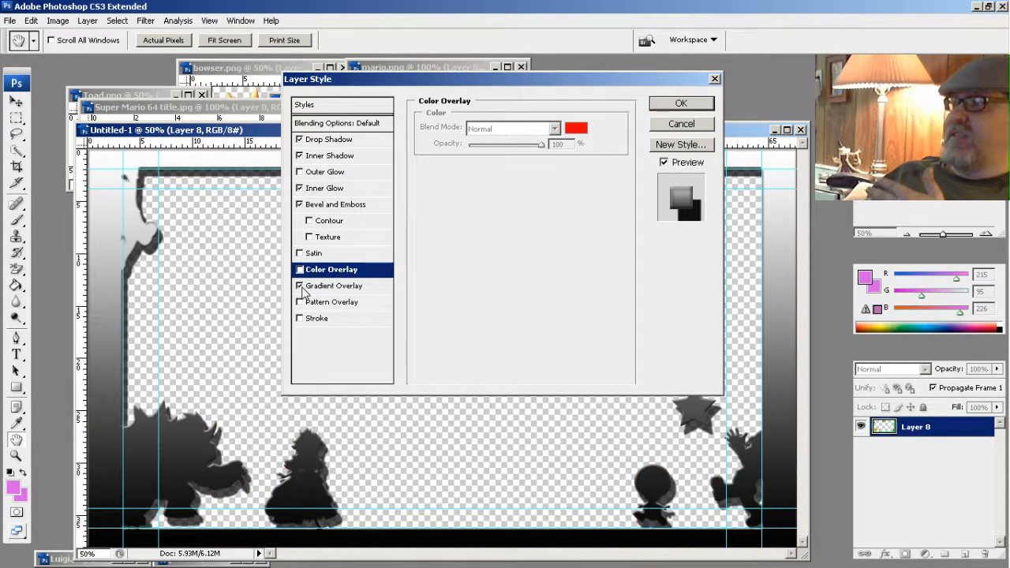
pyautogui.click(301, 287)
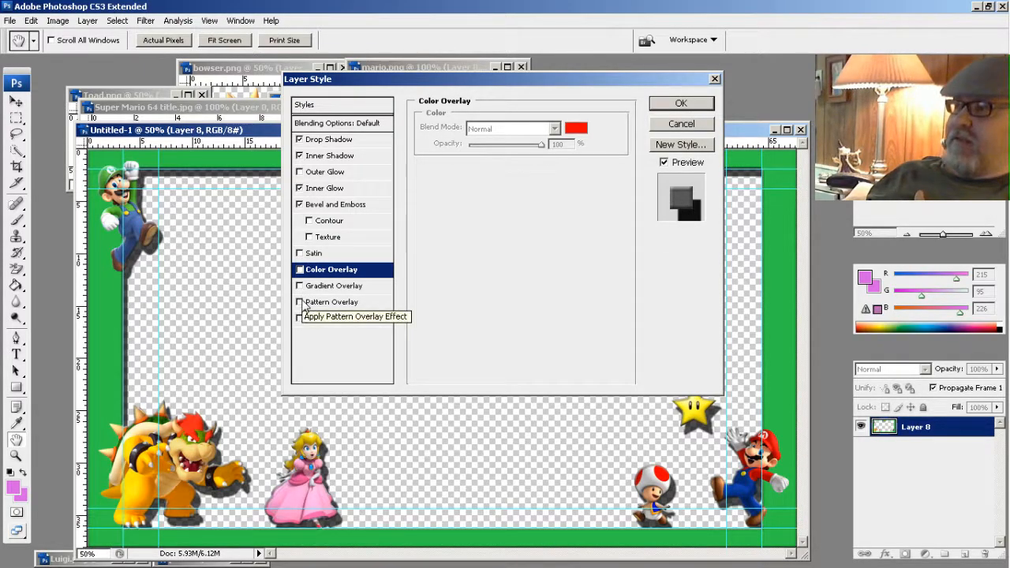
pyautogui.click(300, 302)
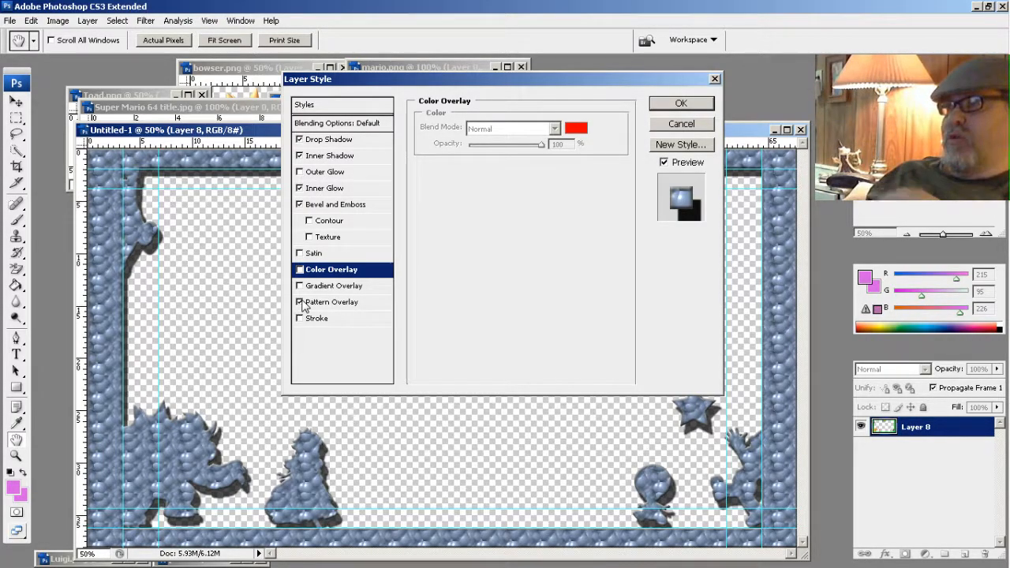
pyautogui.click(301, 303)
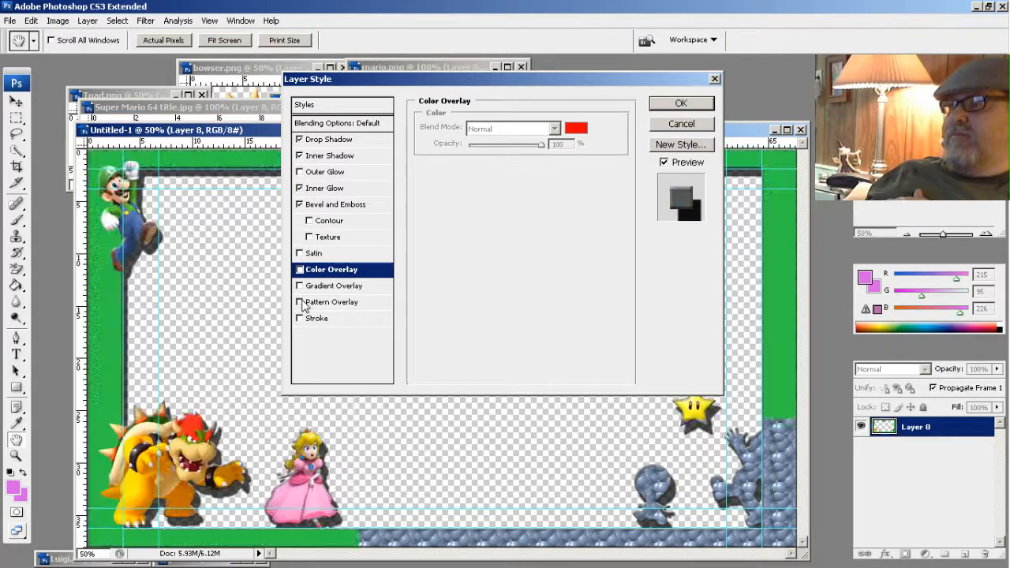
pyautogui.click(303, 320)
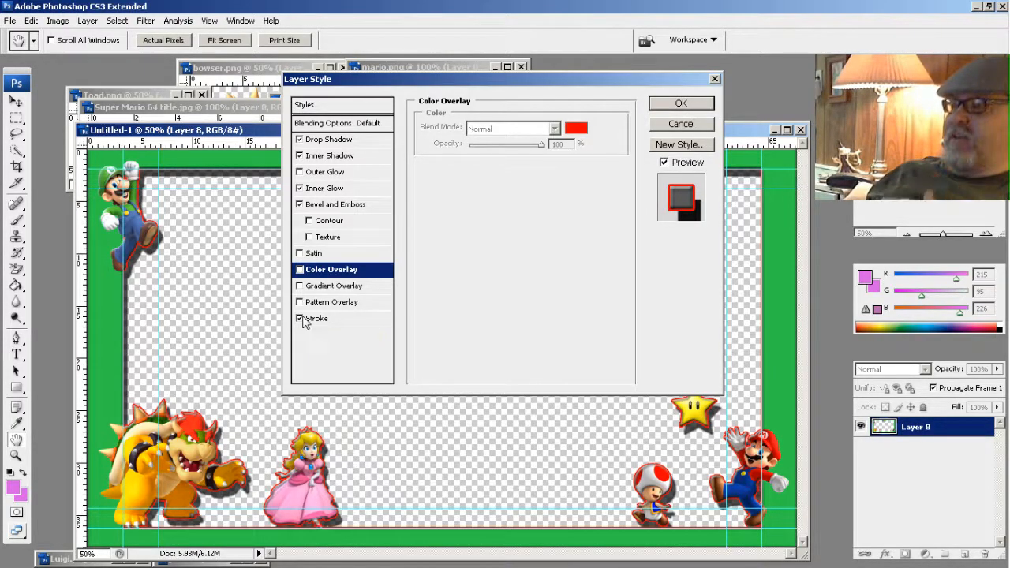
pyautogui.click(300, 319)
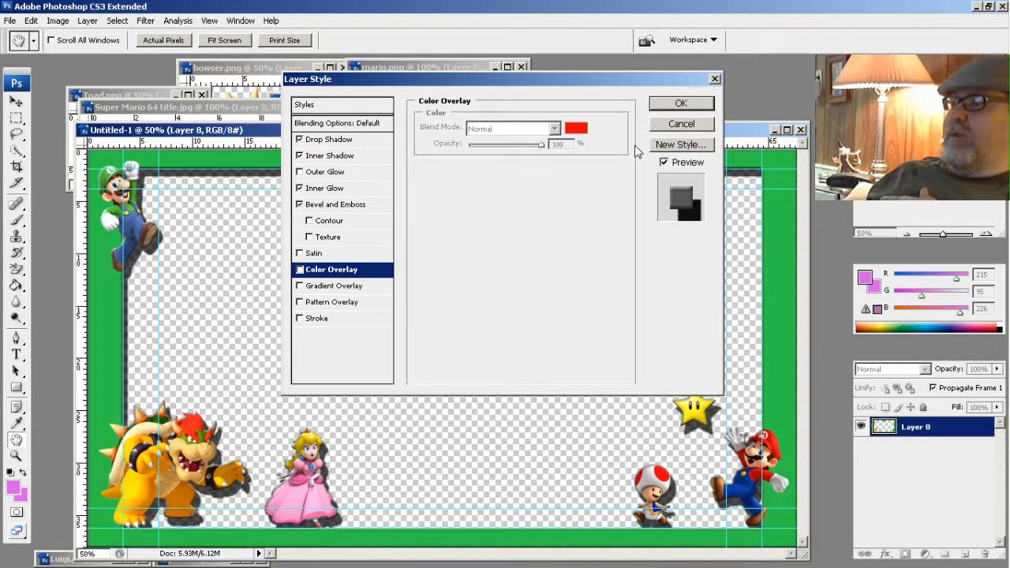
pyautogui.click(667, 107)
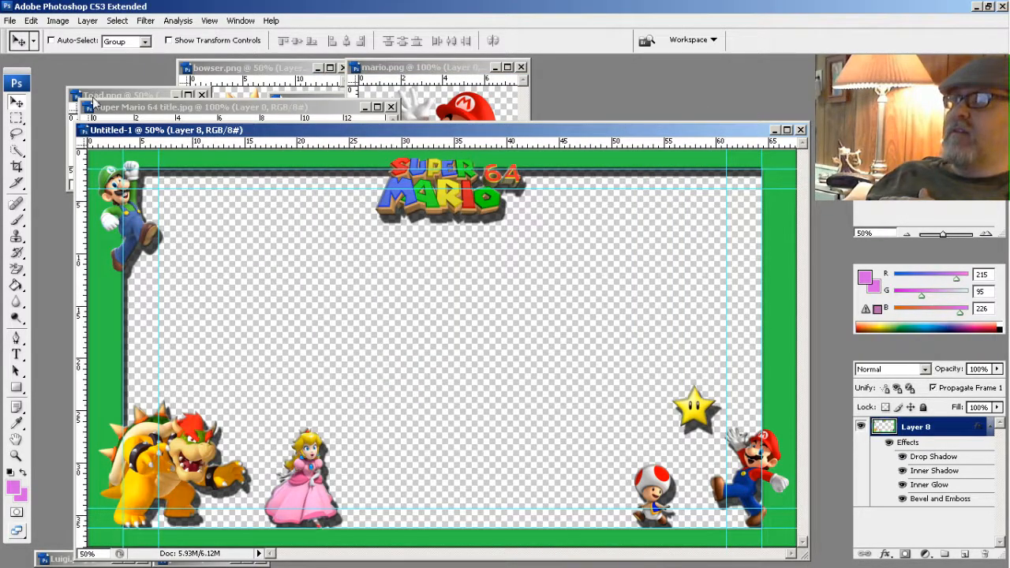
# Start saving the overlay document in the Livestreaming folder and choose PNG as the file format
pyautogui.click(8, 9)
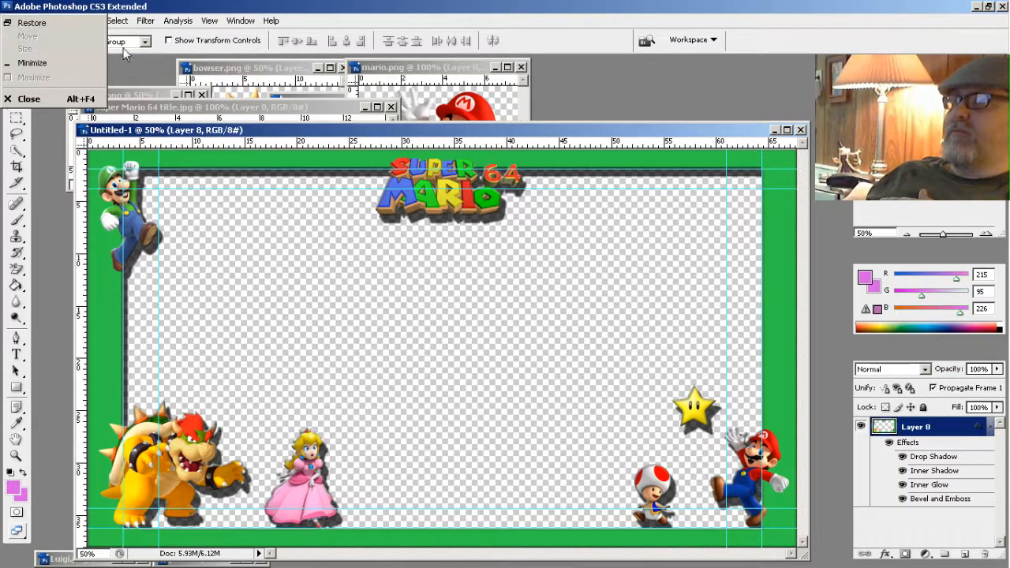
pyautogui.click(320, 21)
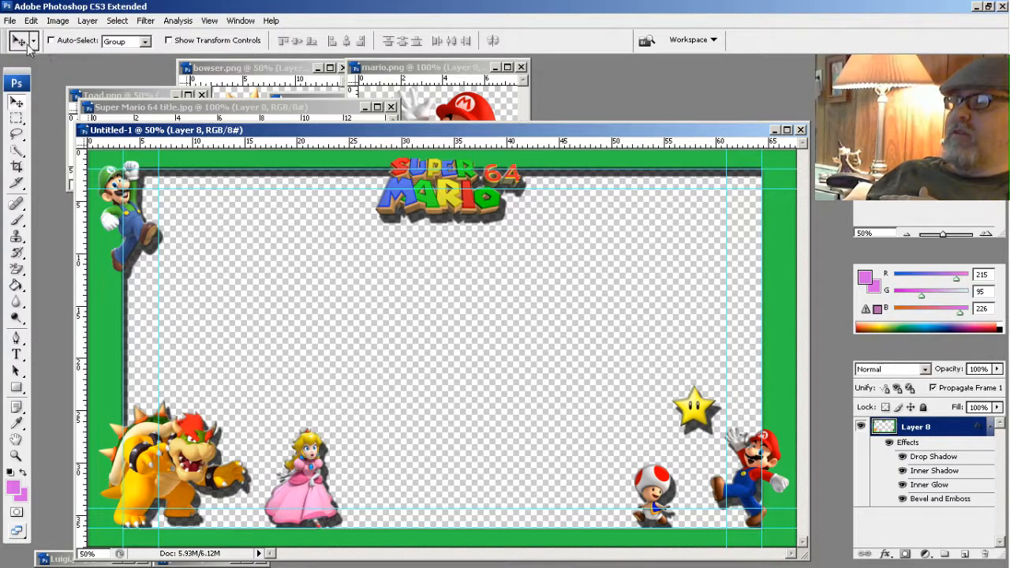
pyautogui.click(12, 23)
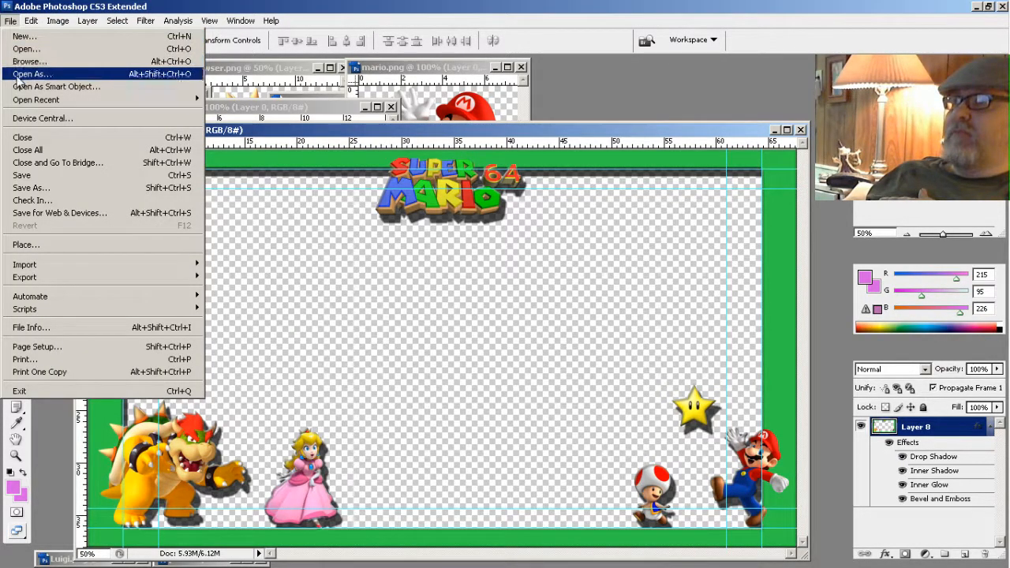
pyautogui.hotkey('ctrl', 's')
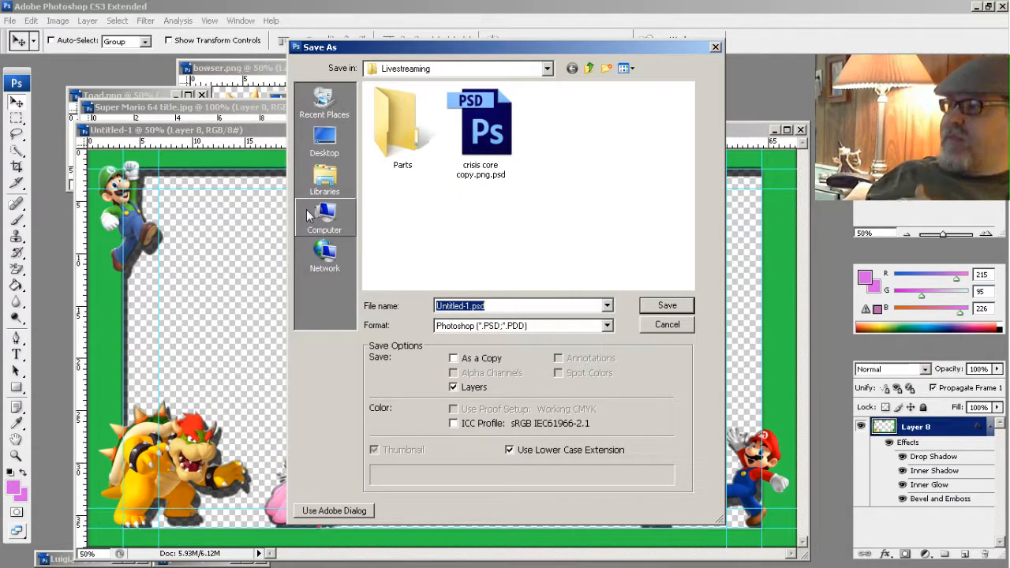
pyautogui.click(608, 327)
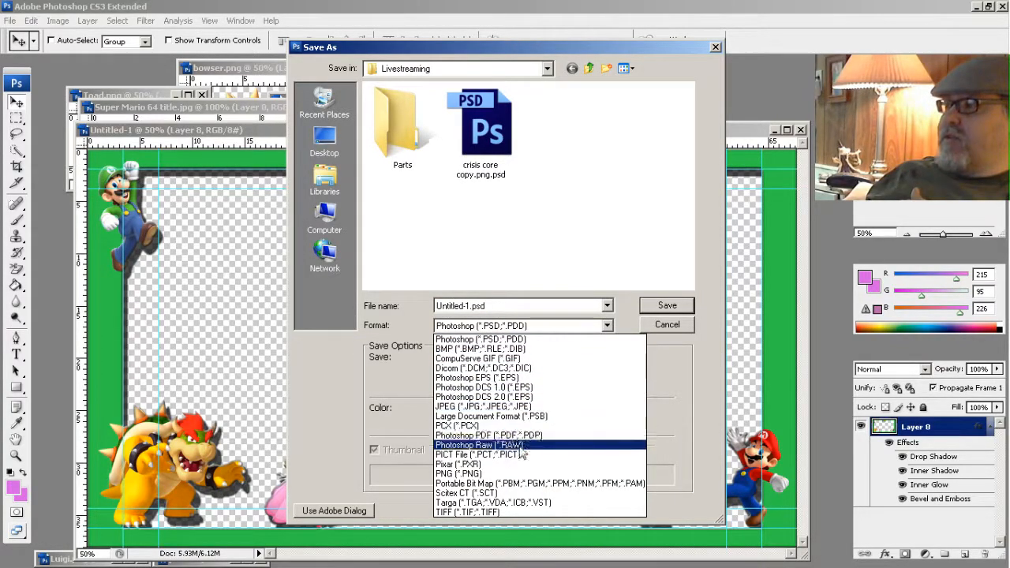
pyautogui.click(513, 473)
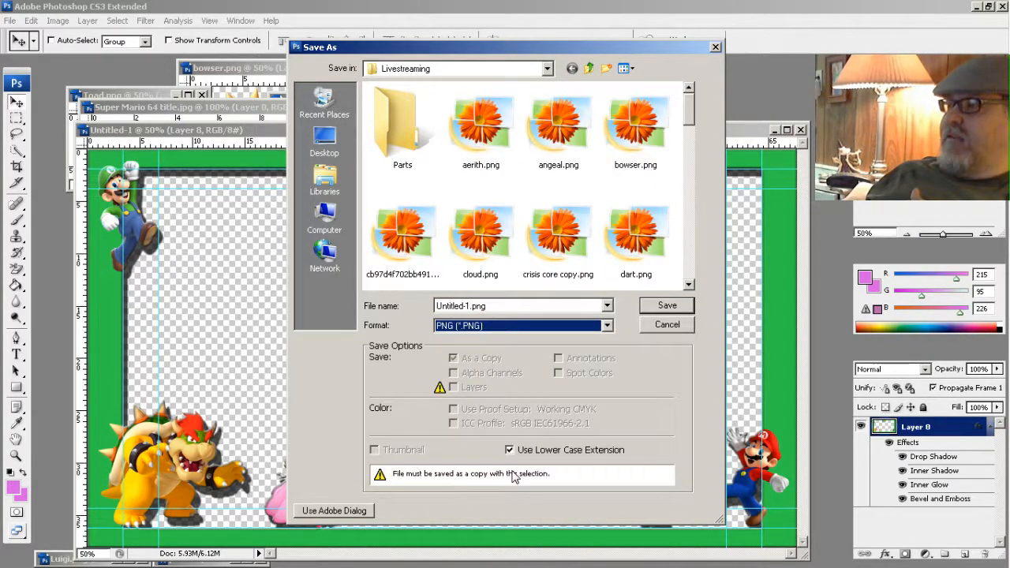
# Save the overlay over the existing super mario 64.png, replacing that file and using no interlacing
pyautogui.click(689, 286)
pyautogui.click(689, 286)
pyautogui.click(689, 286)
pyautogui.click(689, 286)
pyautogui.click(689, 286)
pyautogui.click(689, 286)
pyautogui.click(689, 286)
pyautogui.click(688, 286)
pyautogui.click(689, 286)
pyautogui.click(689, 286)
pyautogui.click(689, 286)
pyautogui.click(689, 285)
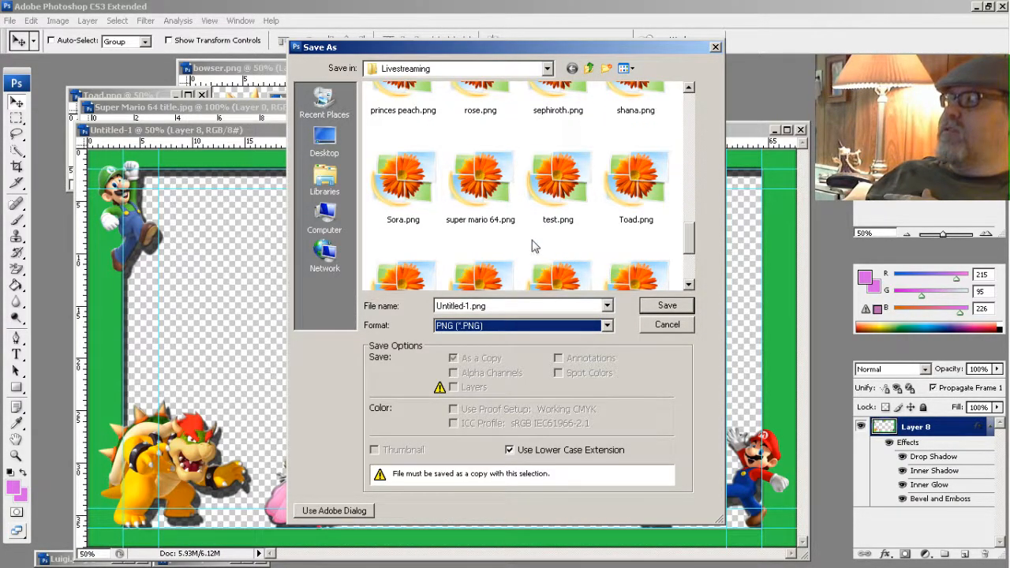
pyautogui.doubleClick(489, 204)
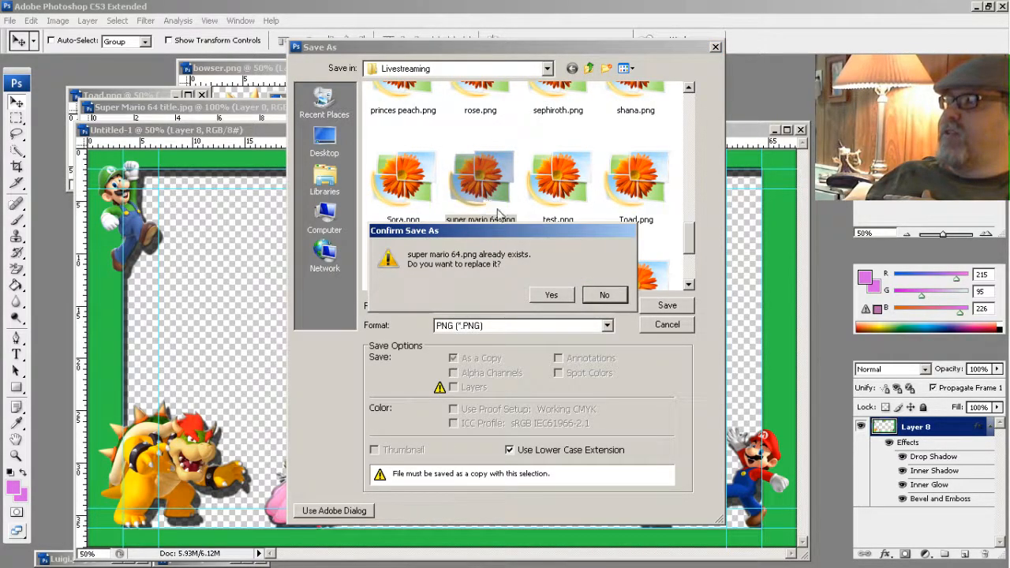
pyautogui.click(550, 296)
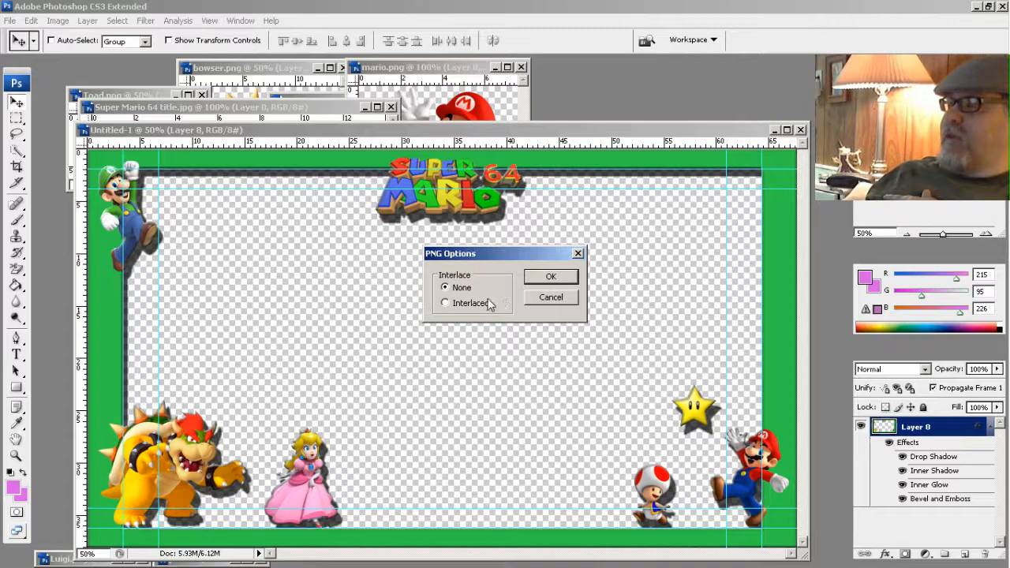
pyautogui.click(549, 279)
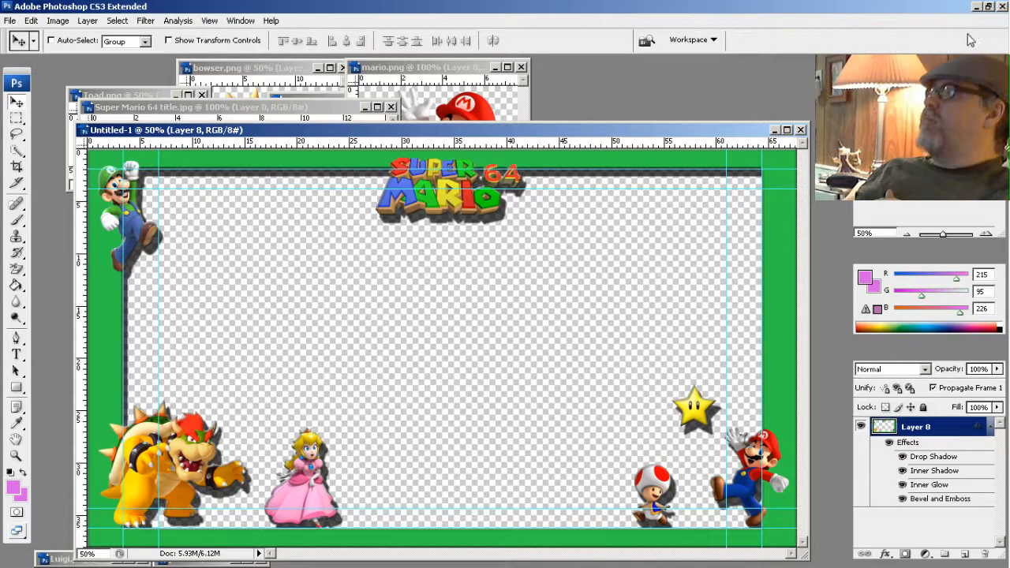
# Exit Photoshop, discarding the unsaved changes in Untitled-1 and all the other open images
pyautogui.click(1003, 6)
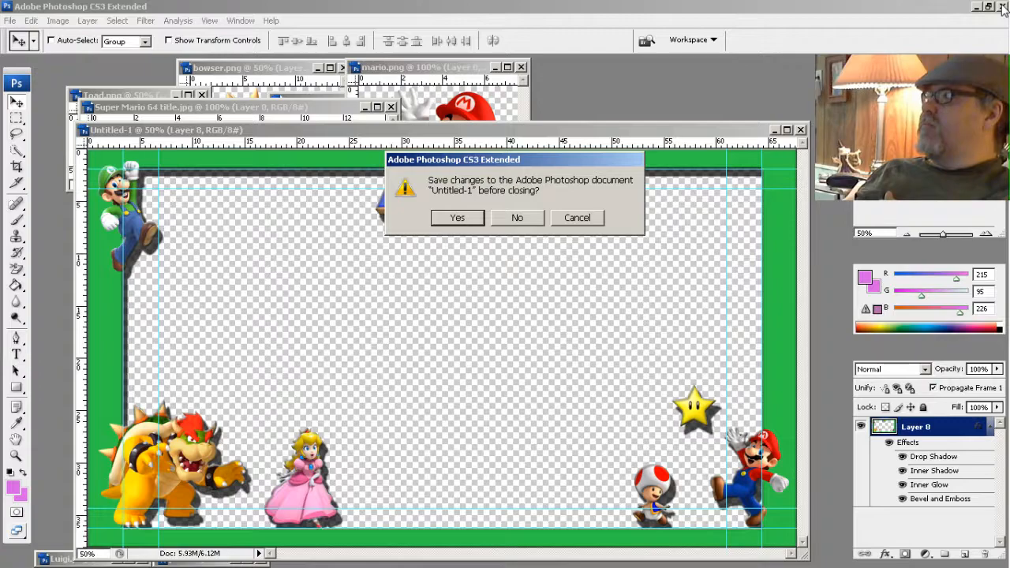
pyautogui.click(517, 218)
pyautogui.click(517, 217)
pyautogui.click(517, 218)
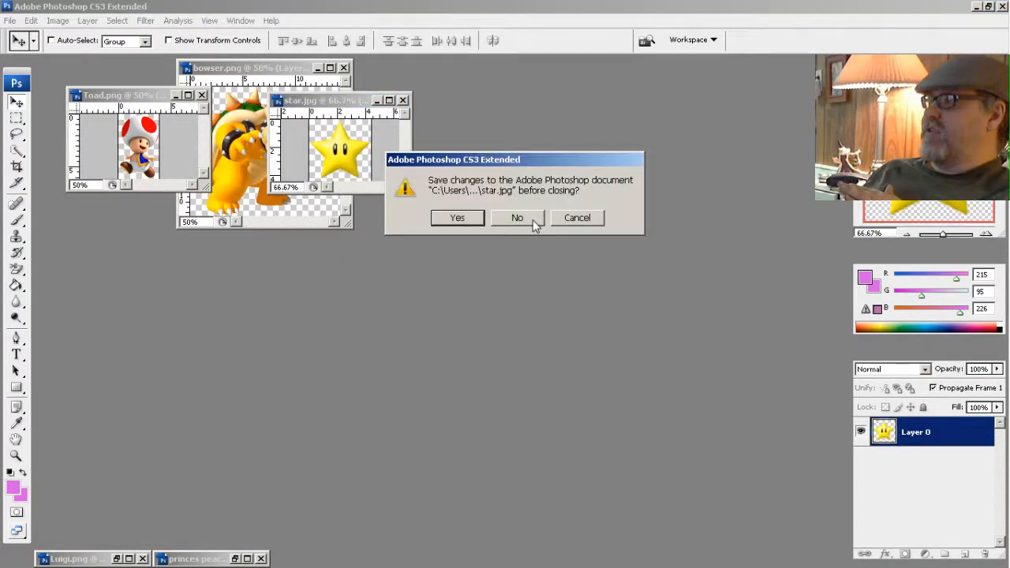
pyautogui.click(534, 223)
pyautogui.click(533, 222)
pyautogui.click(533, 222)
pyautogui.click(533, 222)
pyautogui.click(534, 225)
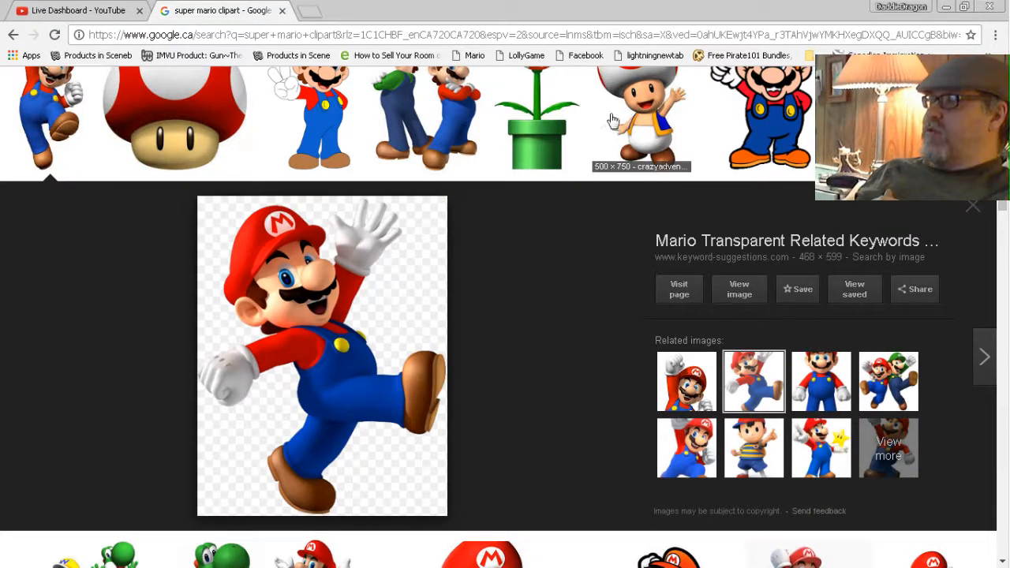
# Close the browser and the Livestreaming folder window and switch to the Project64 emulator
pyautogui.click(987, 7)
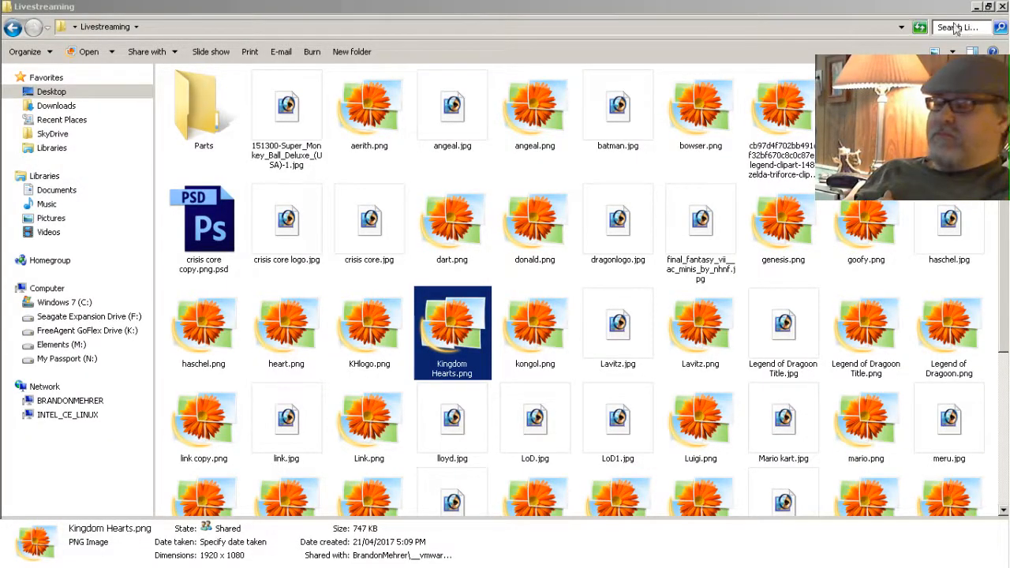
pyautogui.click(1004, 6)
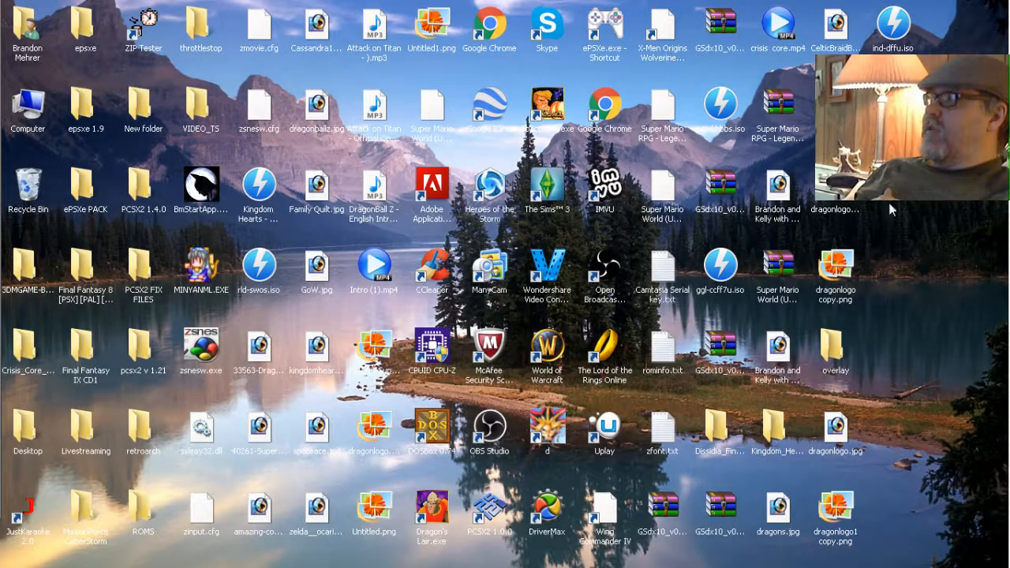
pyautogui.moveTo(1003, 556)
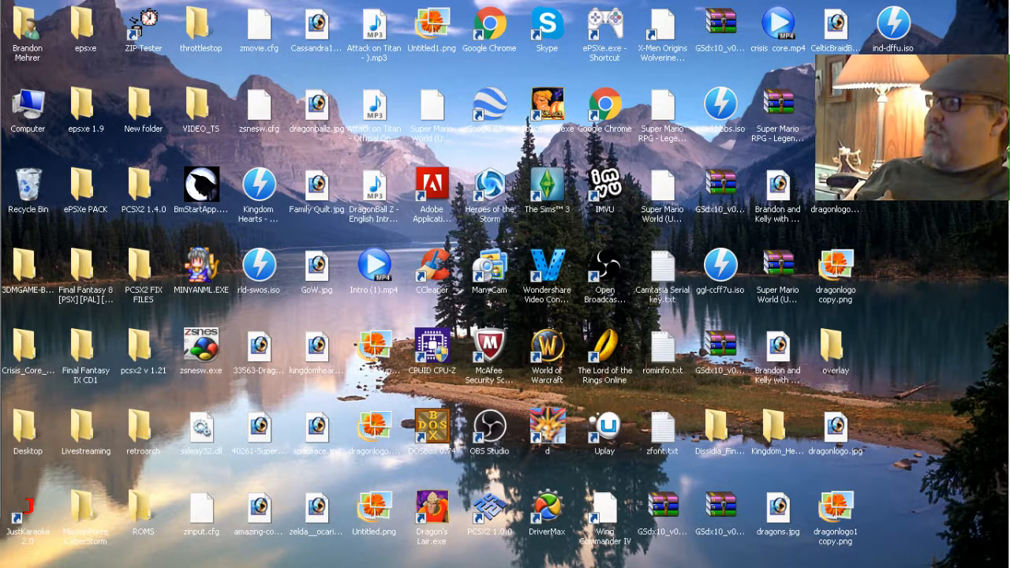
pyautogui.moveTo(1007, 395)
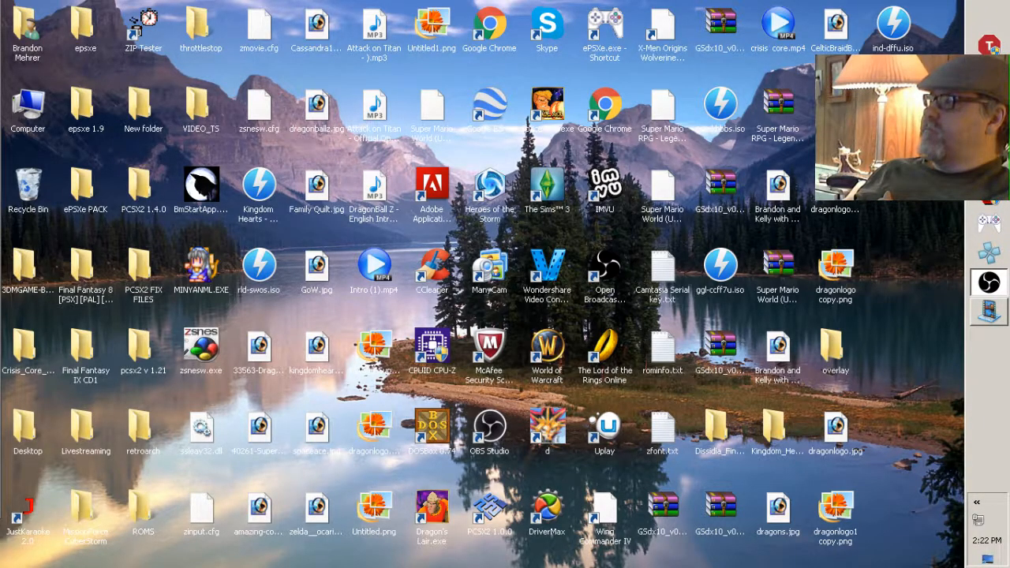
pyautogui.hotkey('alt', 'Tab')
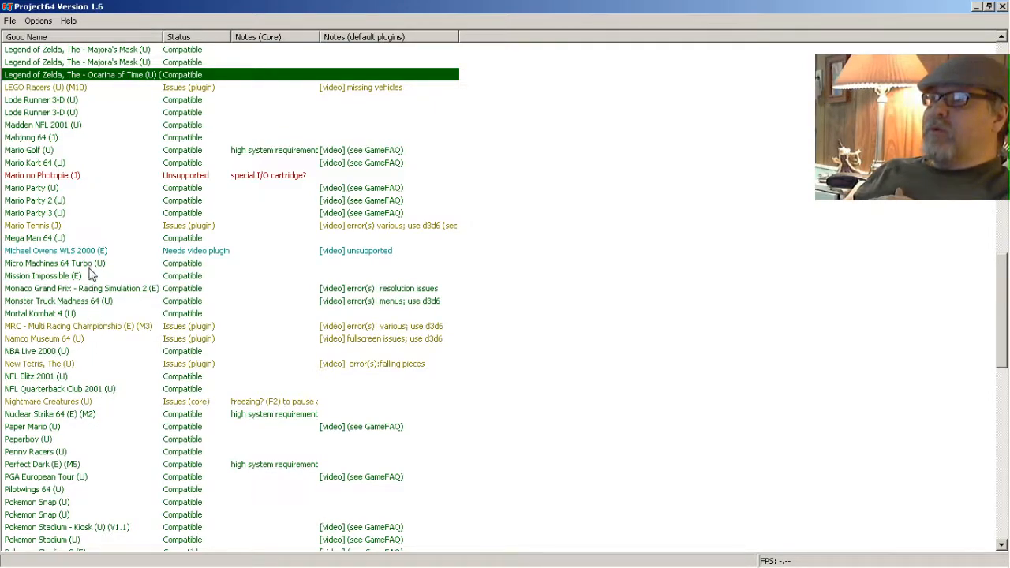
# Find Super Mario 64 (U) in the game list and launch it
pyautogui.click(67, 200)
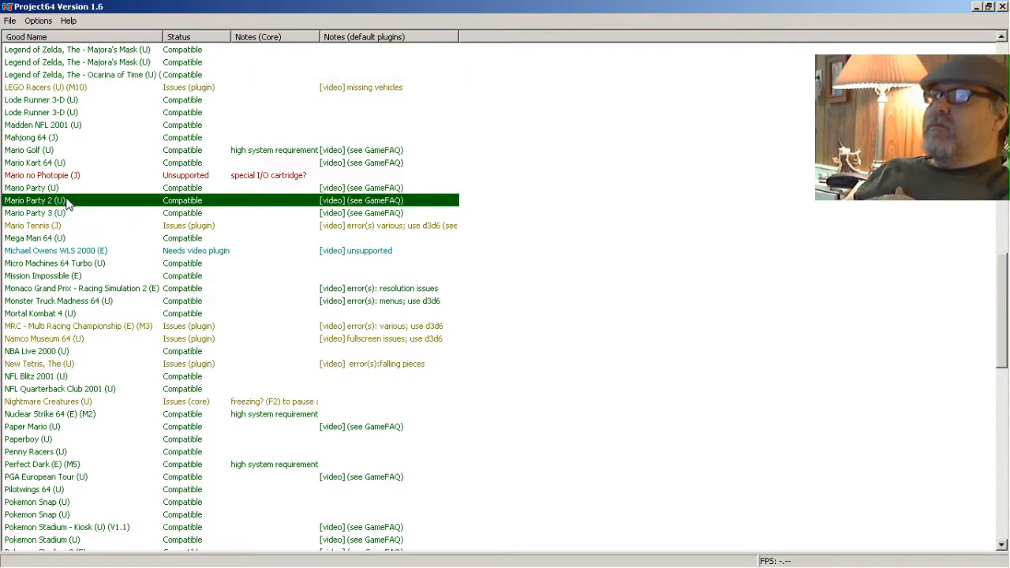
pyautogui.scroll(-3, 75, 238)
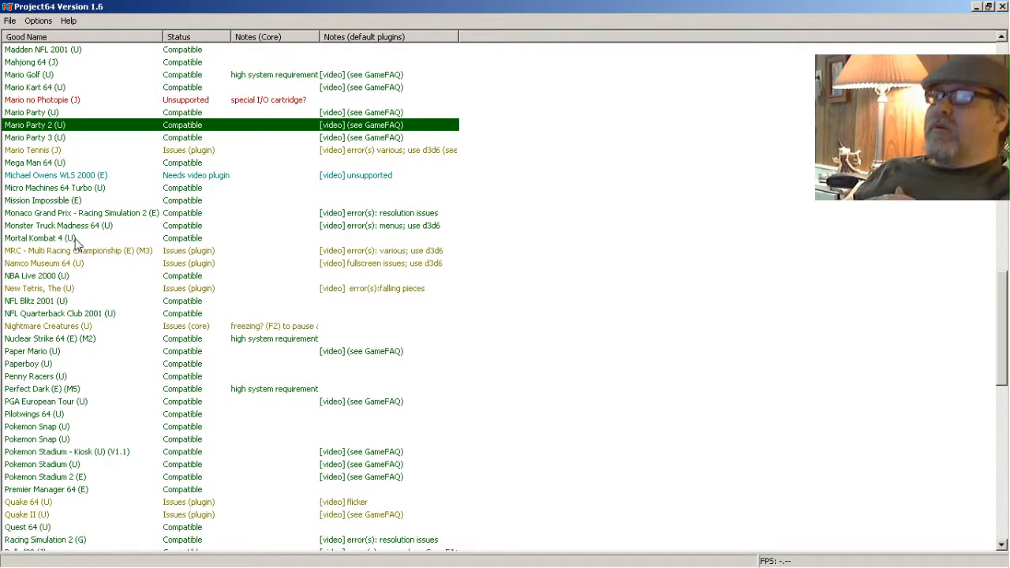
pyautogui.scroll(-1, 79, 247)
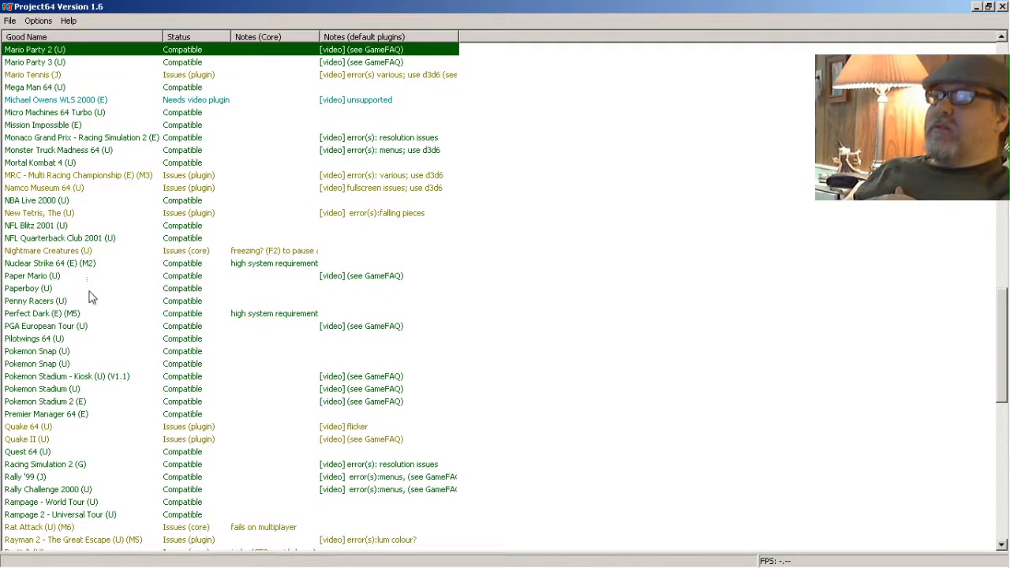
pyautogui.scroll(1, 89, 298)
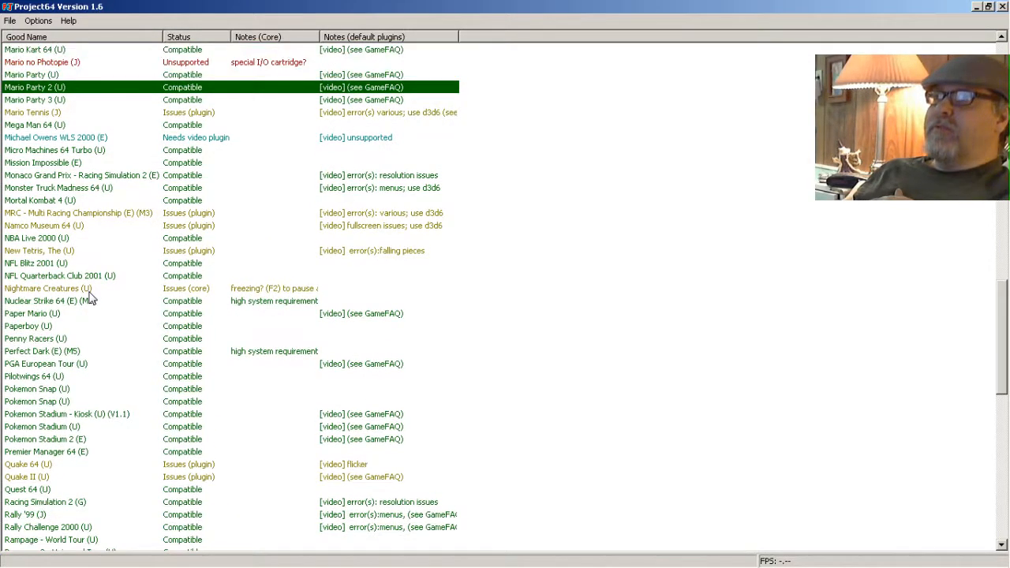
pyautogui.scroll(1, 89, 298)
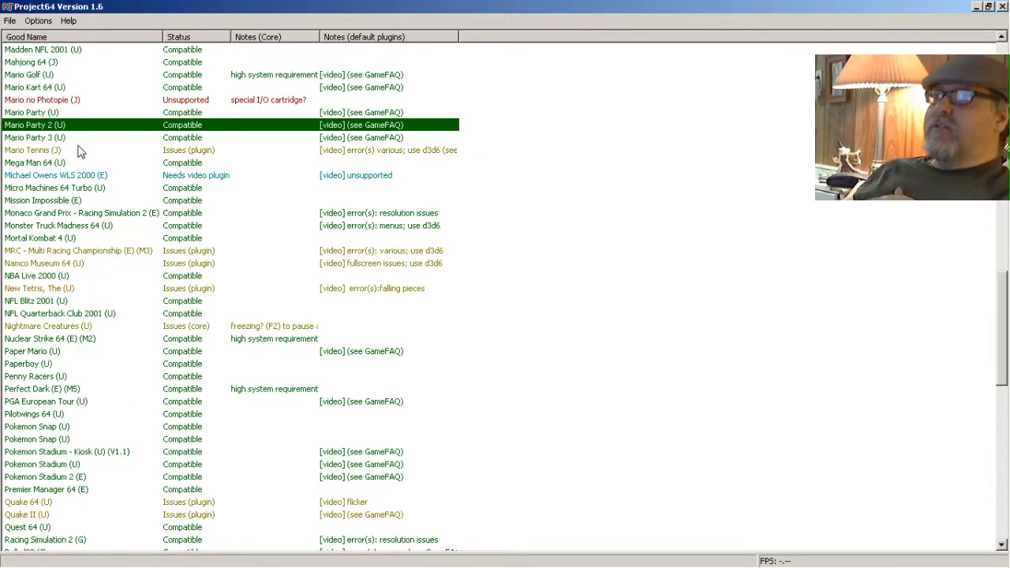
pyautogui.scroll(1, 79, 151)
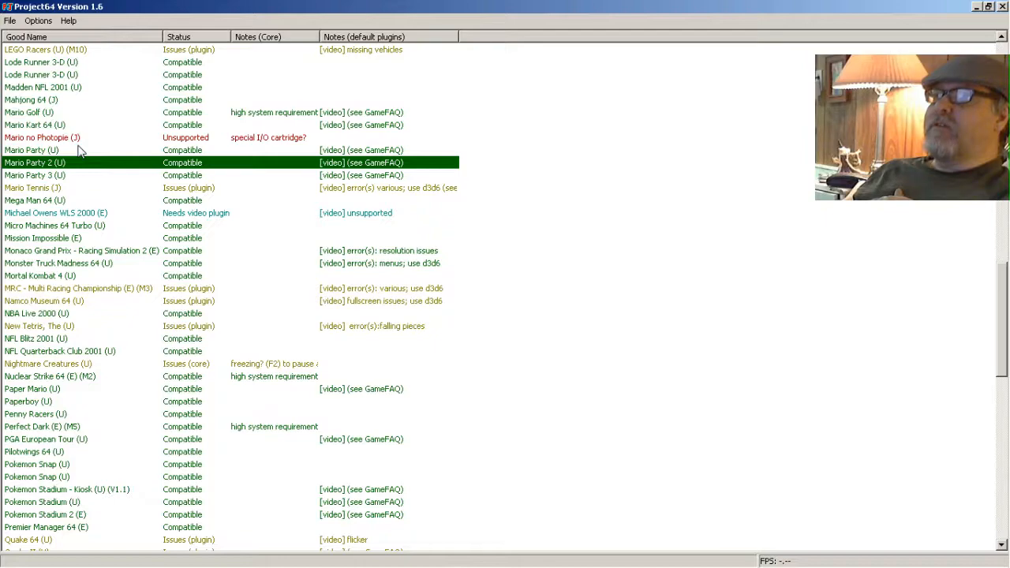
pyautogui.scroll(-4, 79, 152)
pyautogui.scroll(-5, 79, 163)
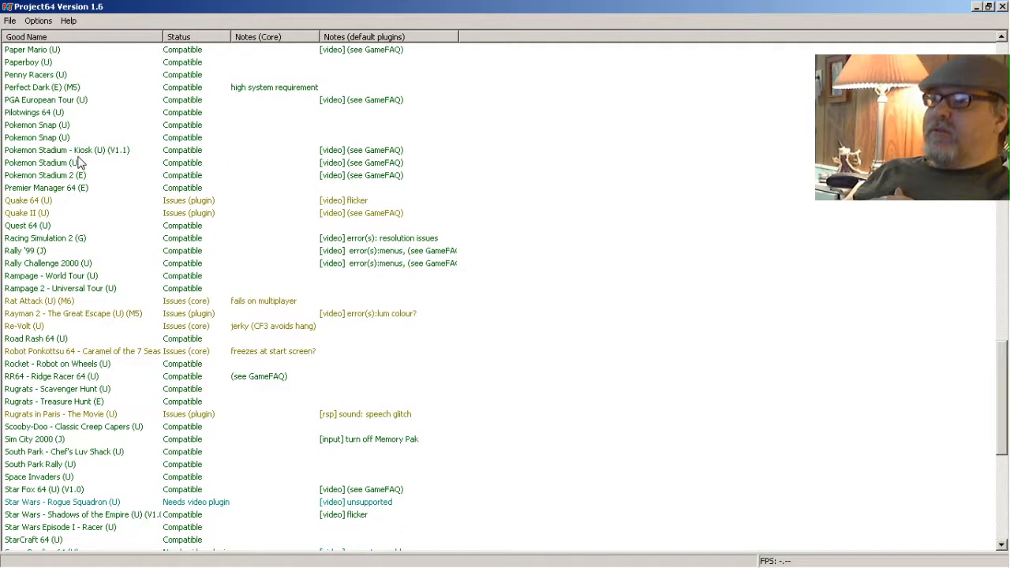
pyautogui.scroll(-2, 79, 163)
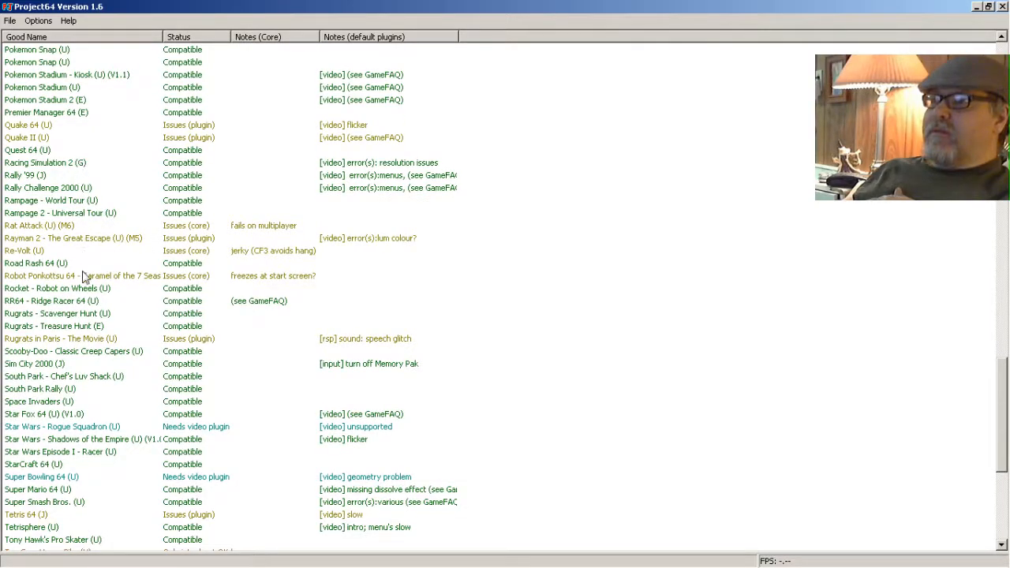
pyautogui.doubleClick(73, 489)
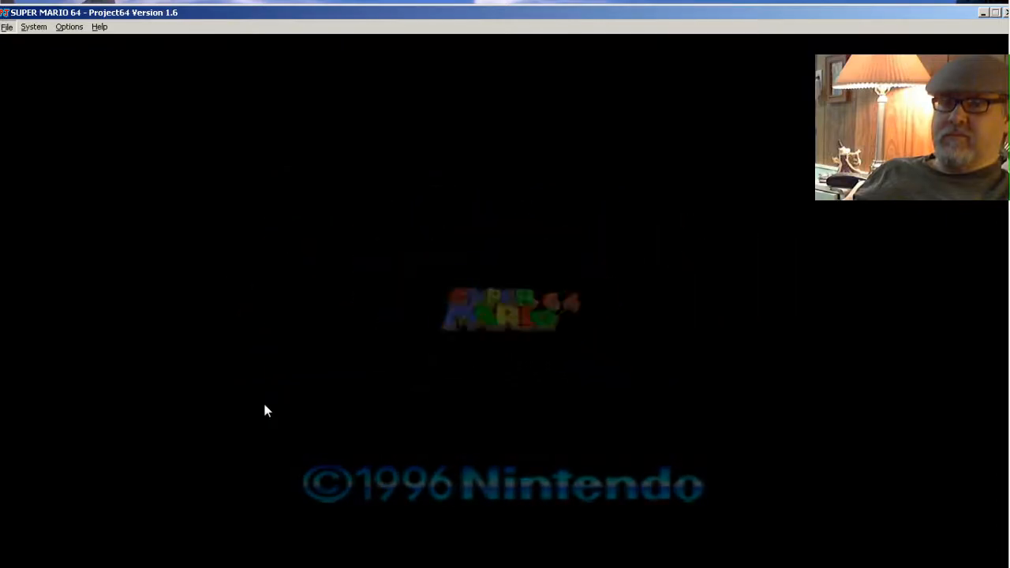
# Switch the running game to full screen and load the Mario A save file
pyautogui.hotkey('alt', 'f')
pyautogui.press('Escape')
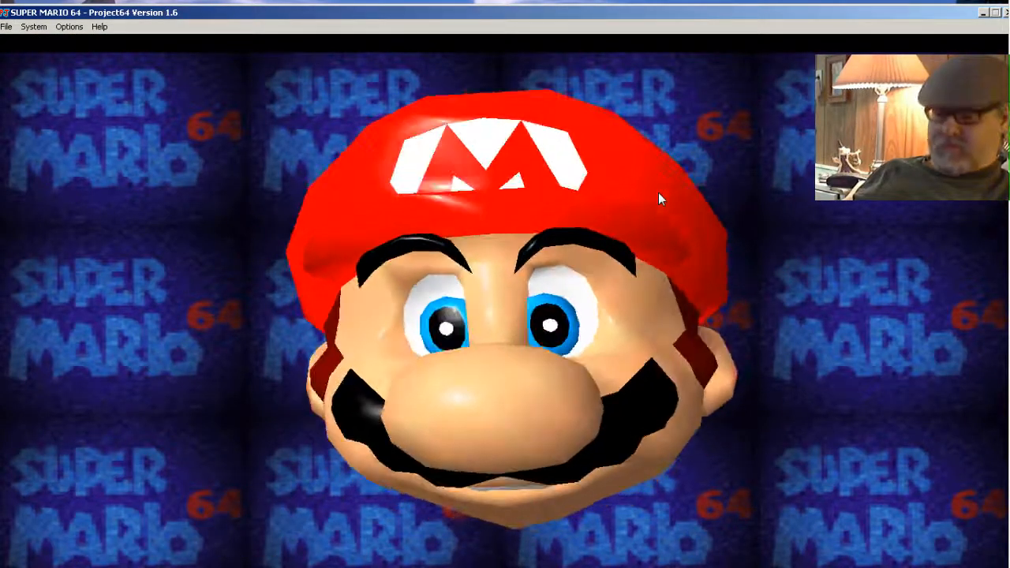
pyautogui.hotkey('alt', 'Return')
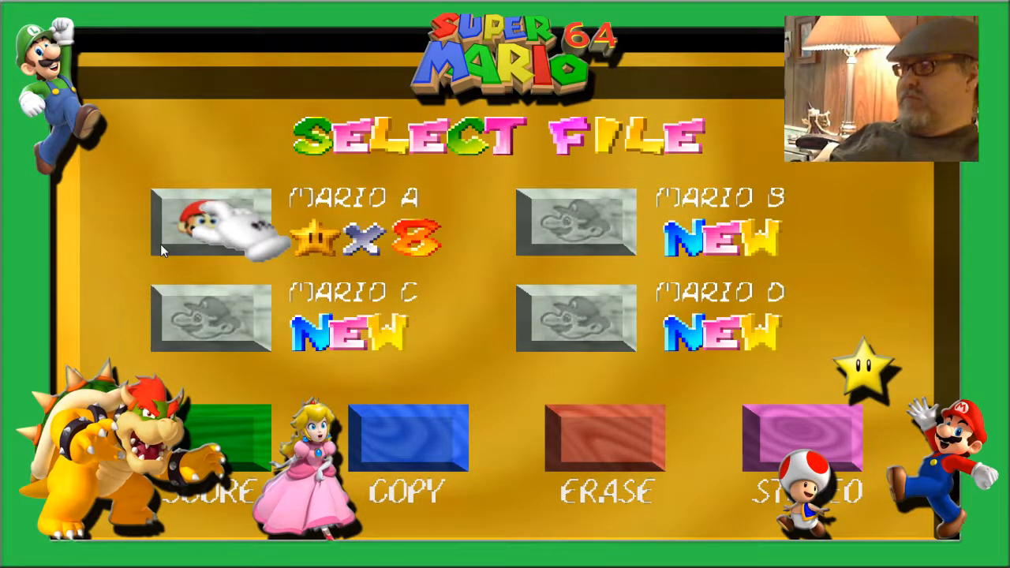
pyautogui.press('Return')
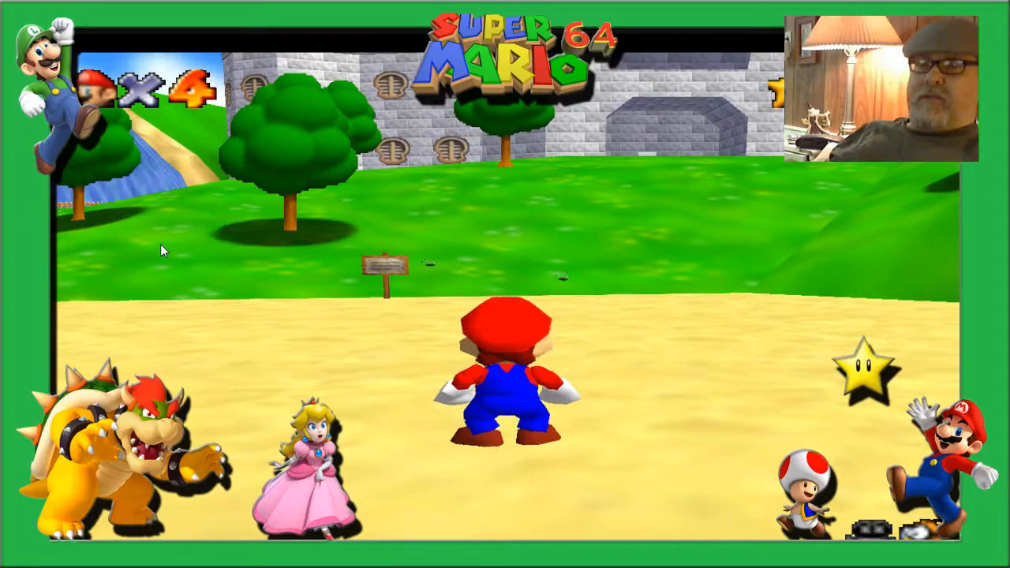
pyautogui.press('Up')
pyautogui.press('Up')
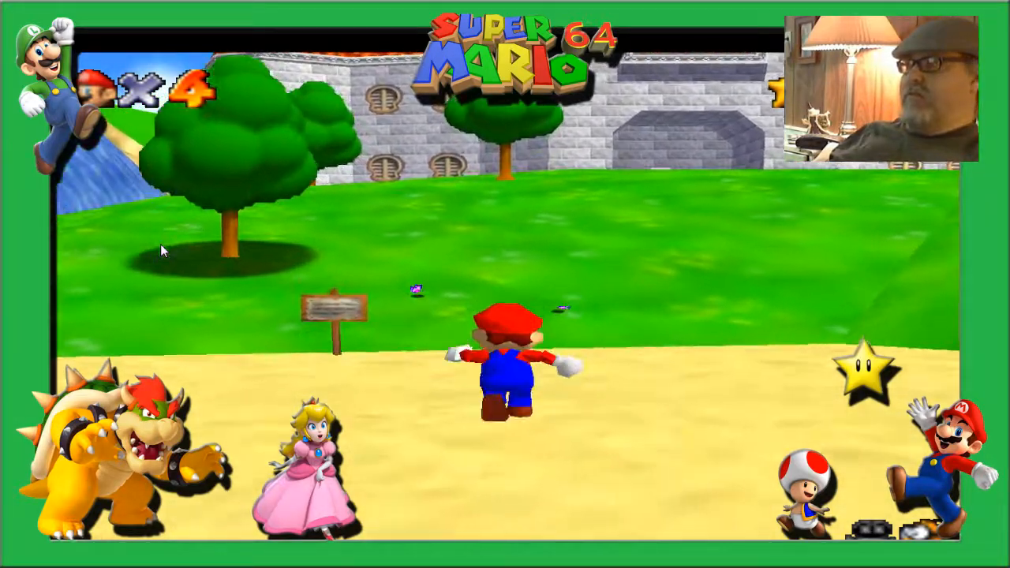
pyautogui.press('Up')
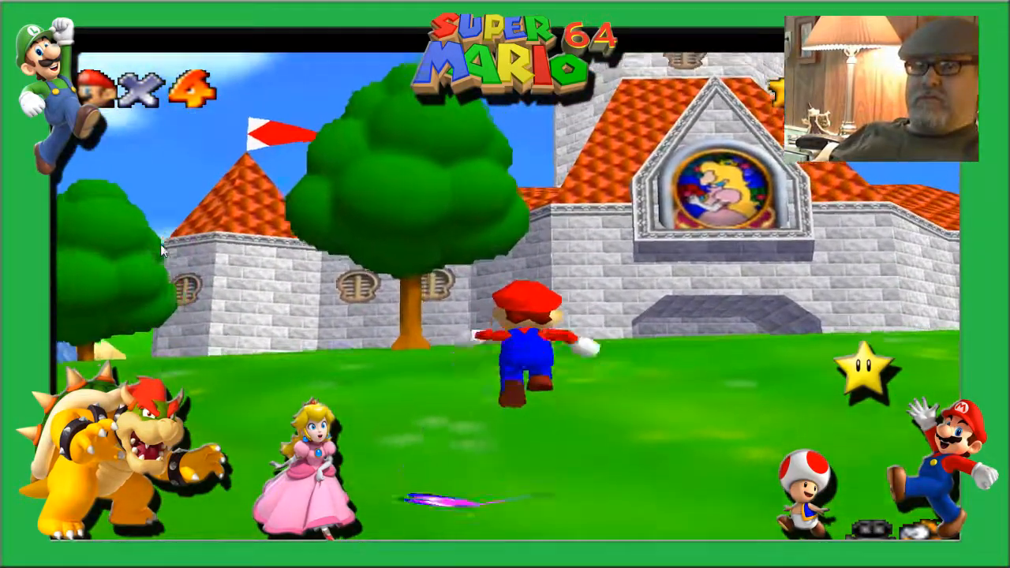
pyautogui.press('Up')
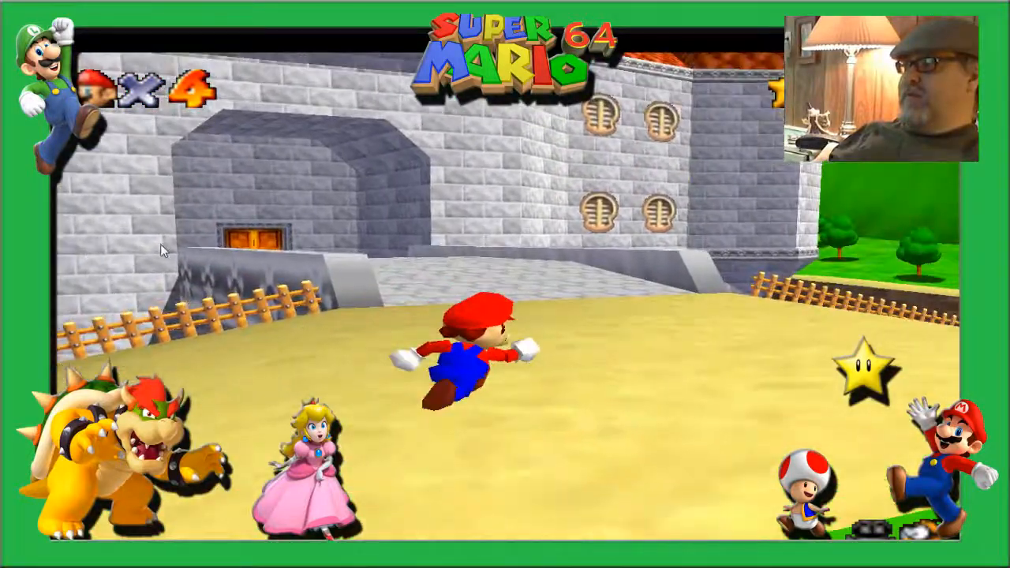
pyautogui.press('Up')
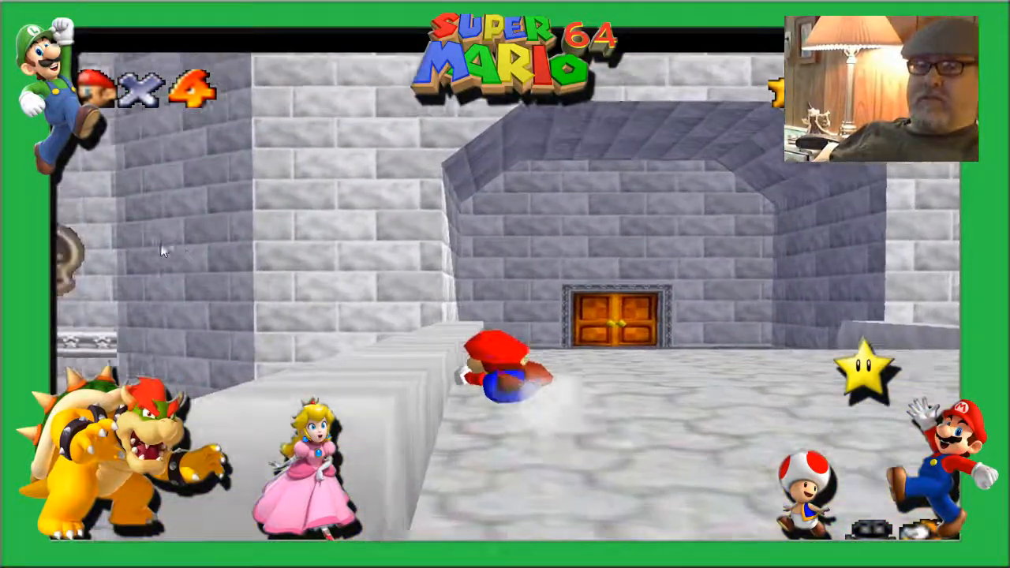
pyautogui.press('Down')
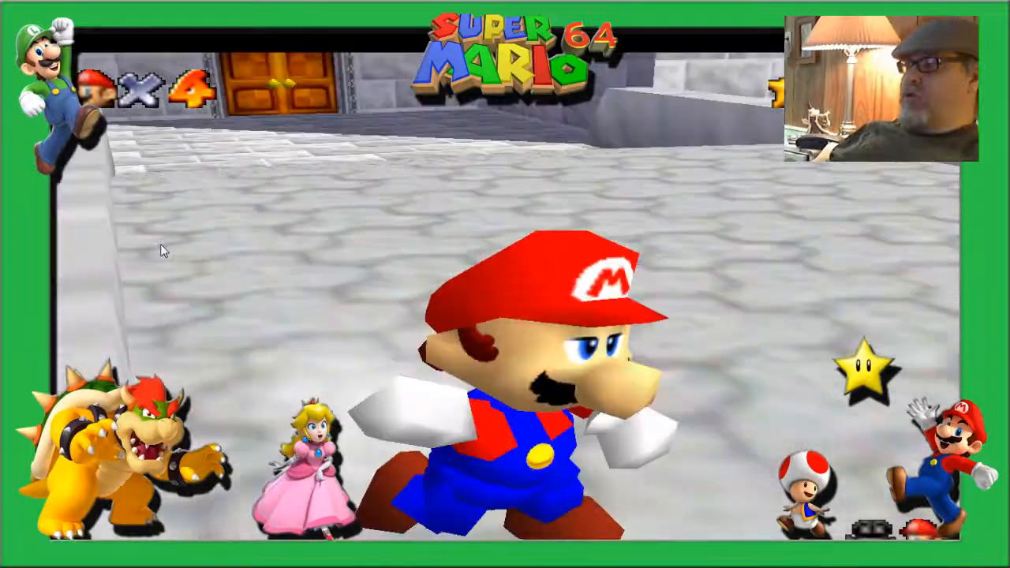
pyautogui.press('Up')
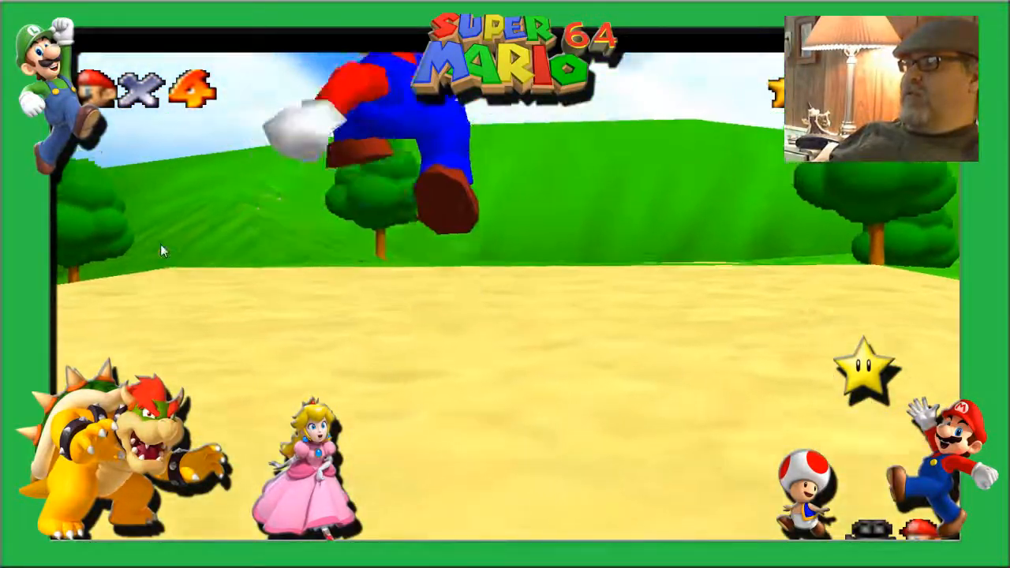
pyautogui.press('Up')
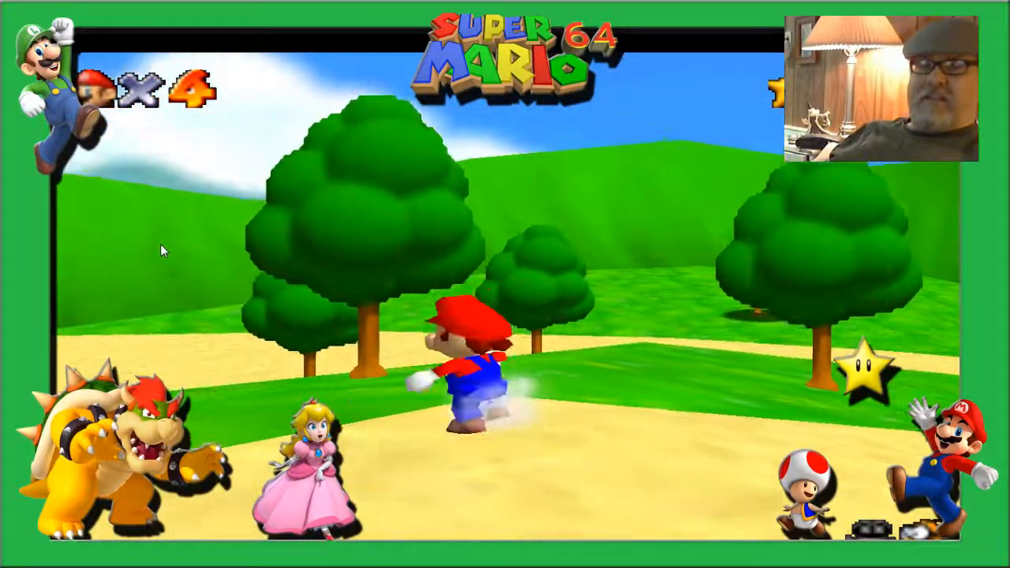
pyautogui.press('Up')
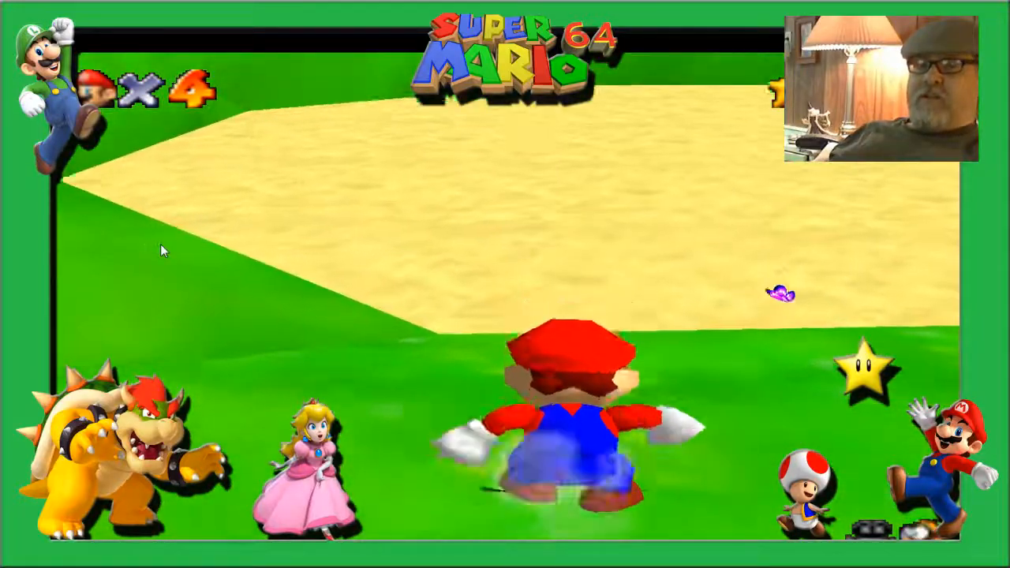
pyautogui.press('Up')
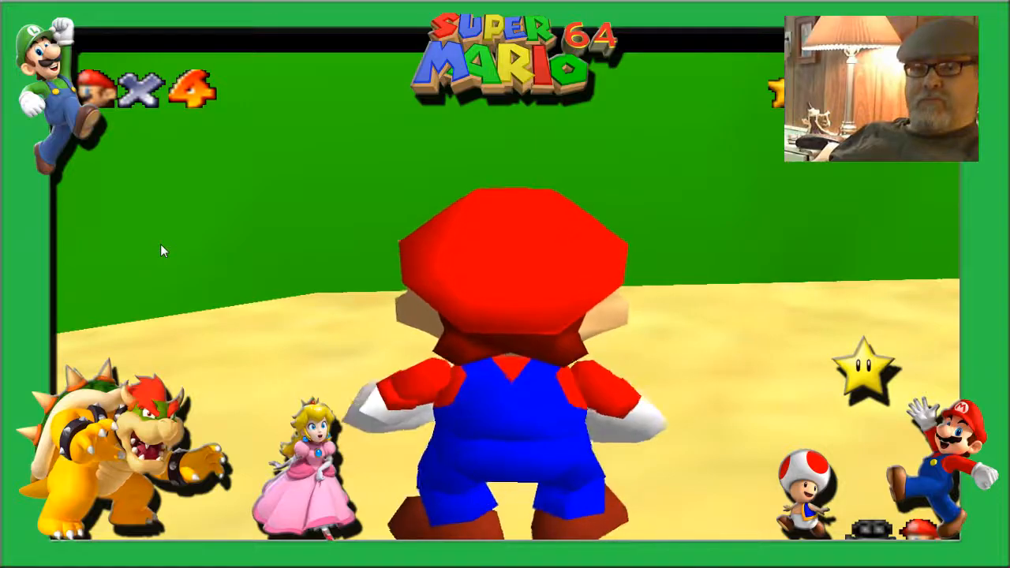
pyautogui.press('Up')
pyautogui.press('Up')
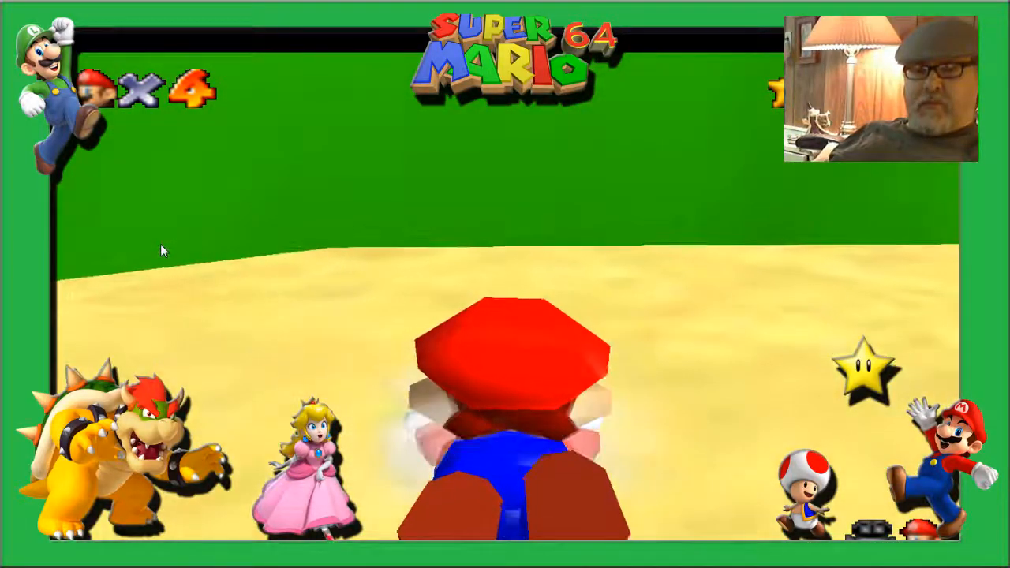
pyautogui.press('Right')
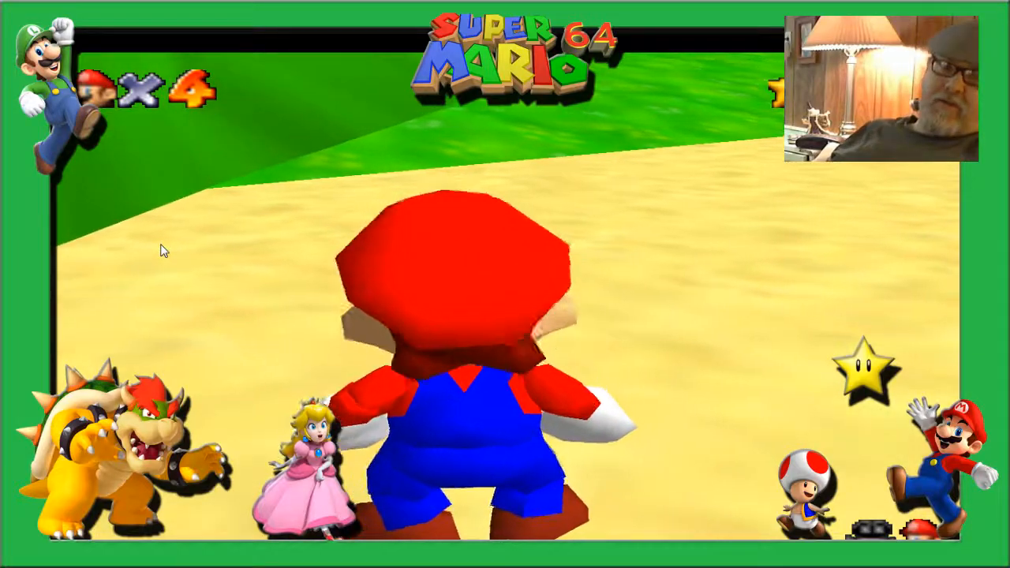
pyautogui.press('Up')
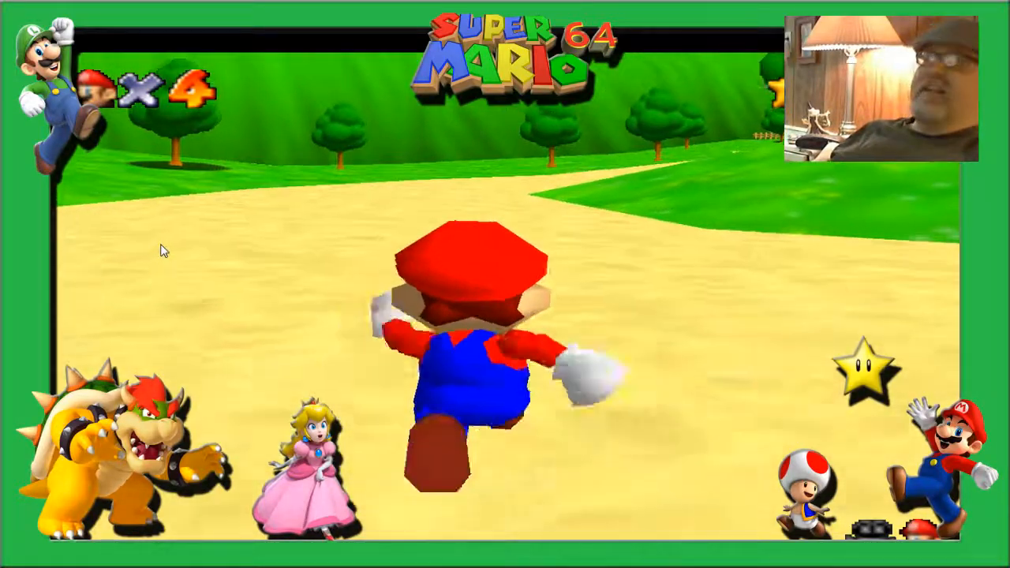
pyautogui.press('Left')
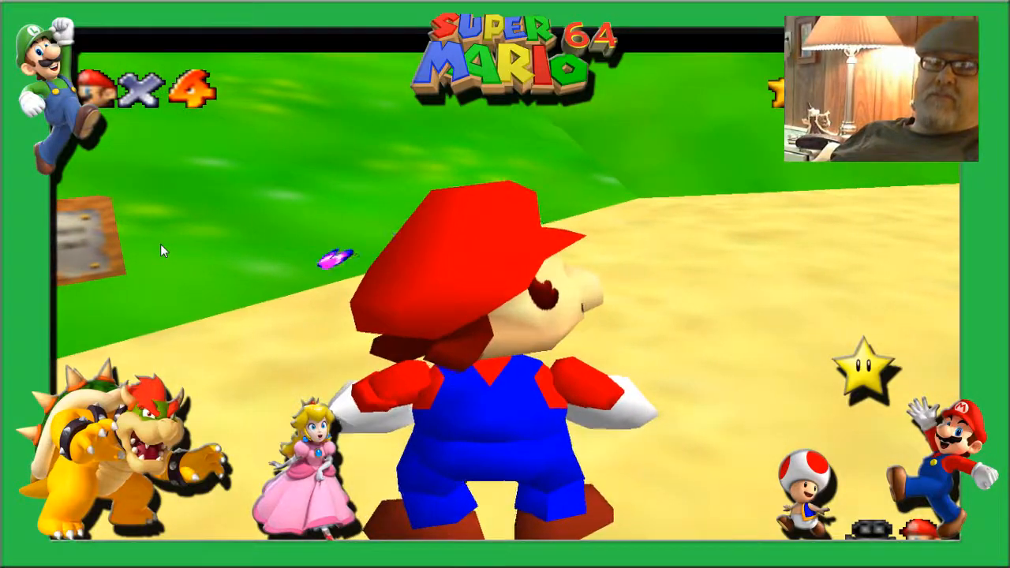
pyautogui.press('Up')
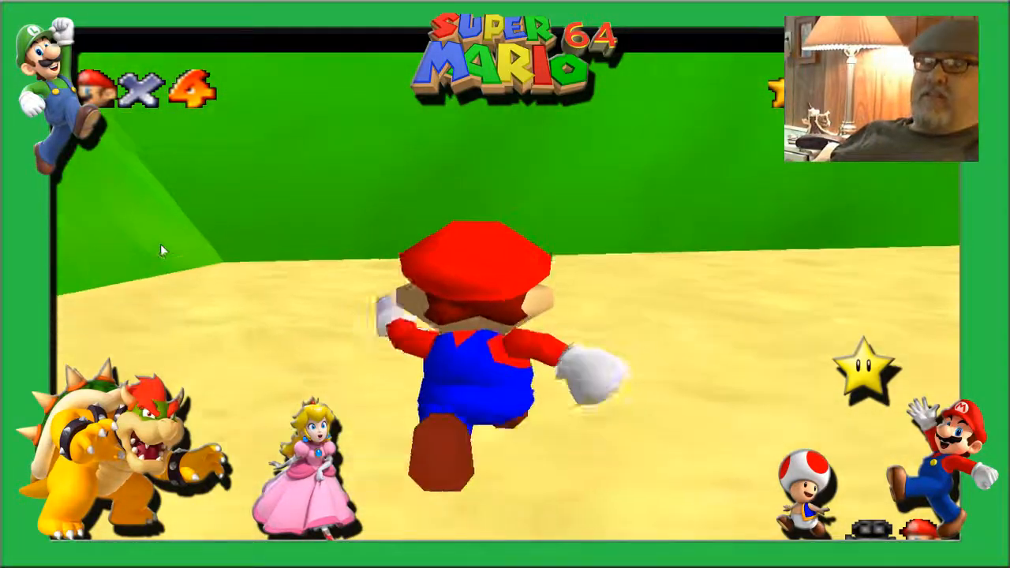
pyautogui.press('x')
pyautogui.press('Right')
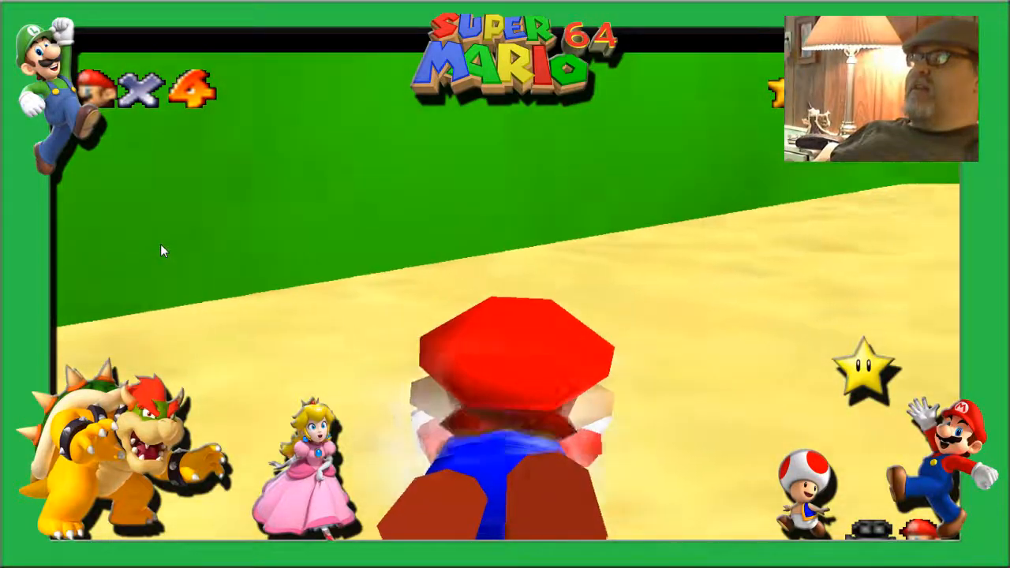
pyautogui.press('s')
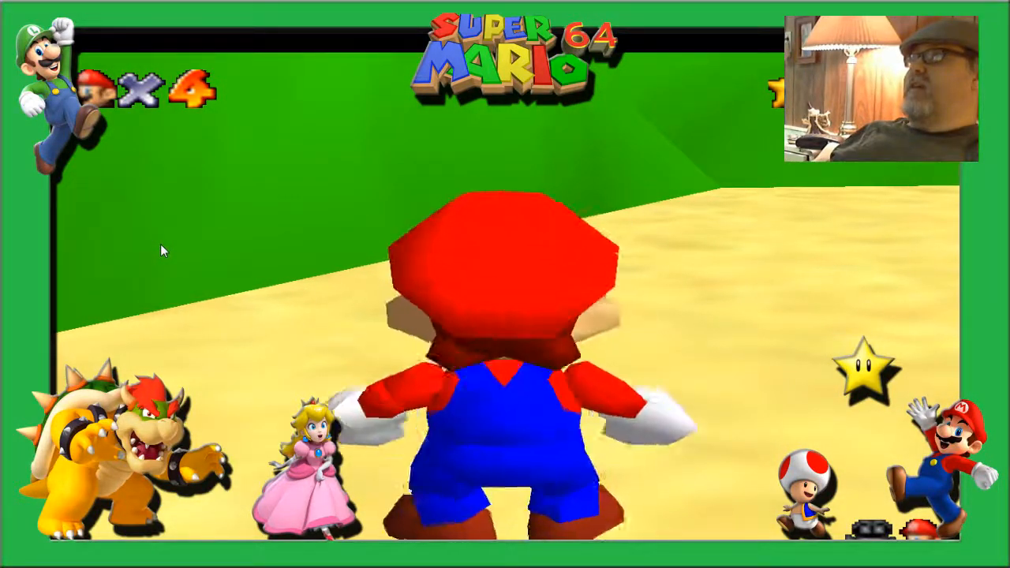